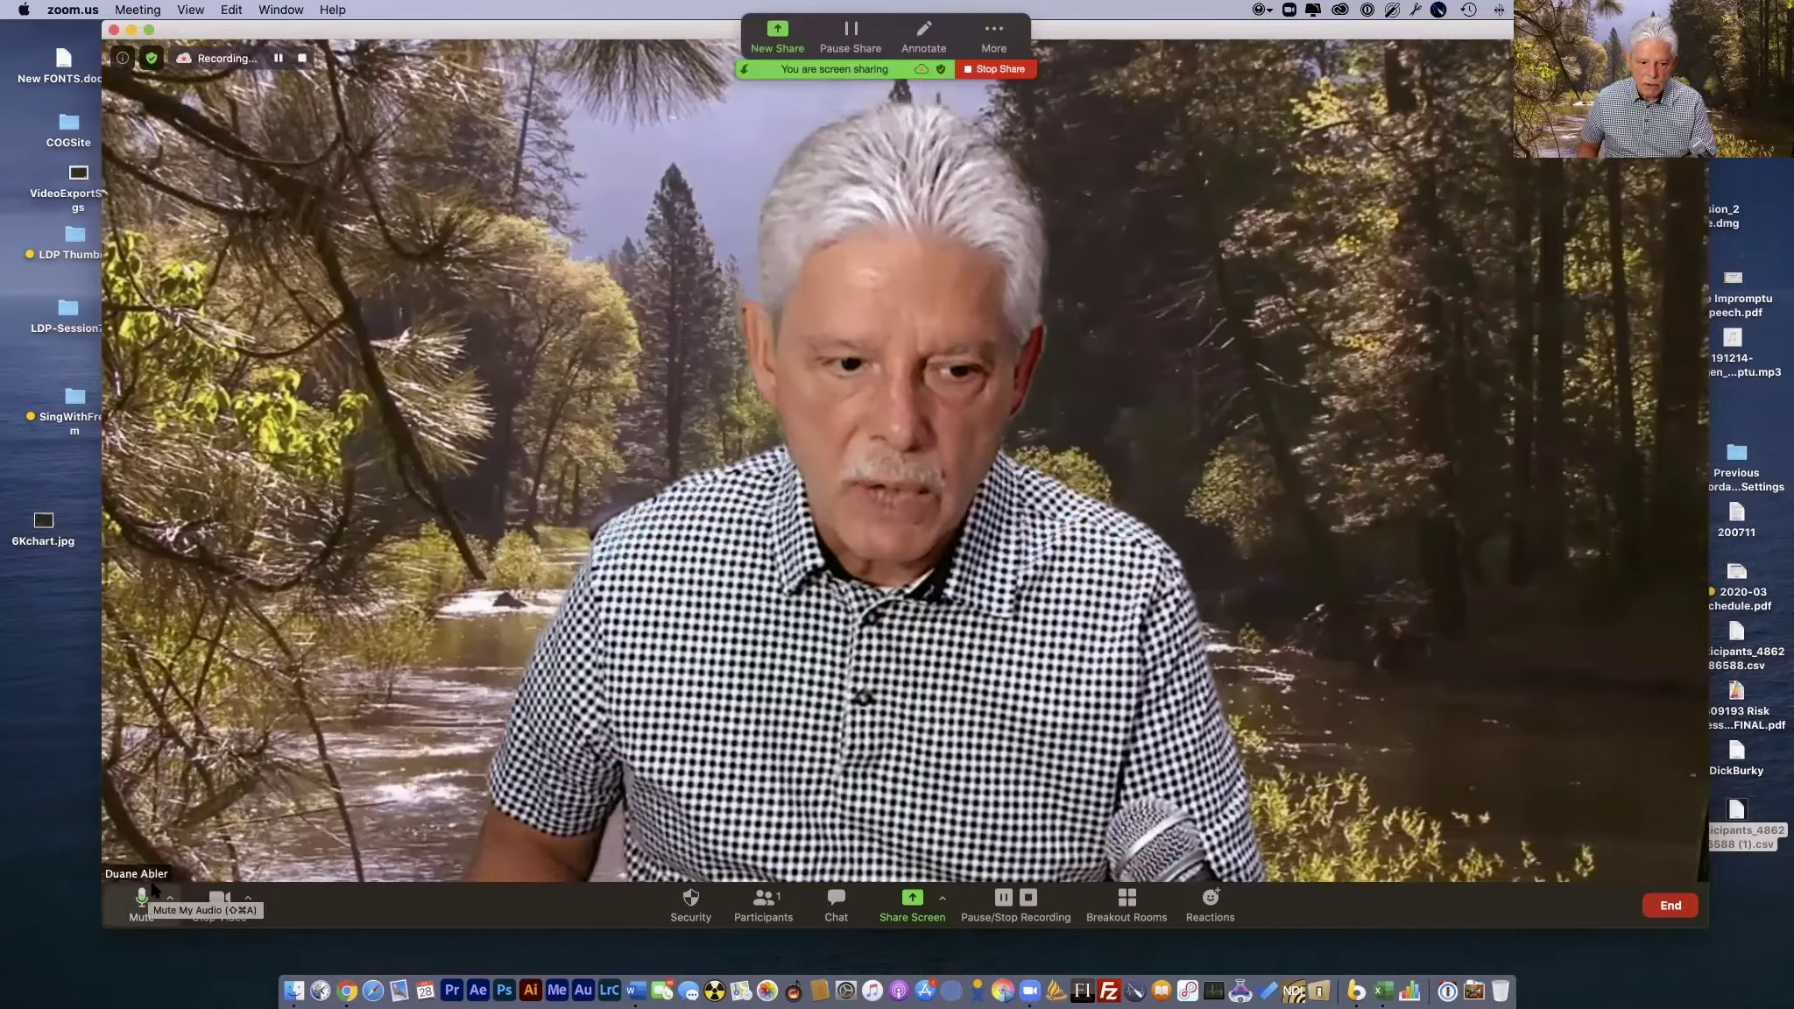
View the meeting's audio settings and its video settings, closing the settings window after each
left_click(171, 898)
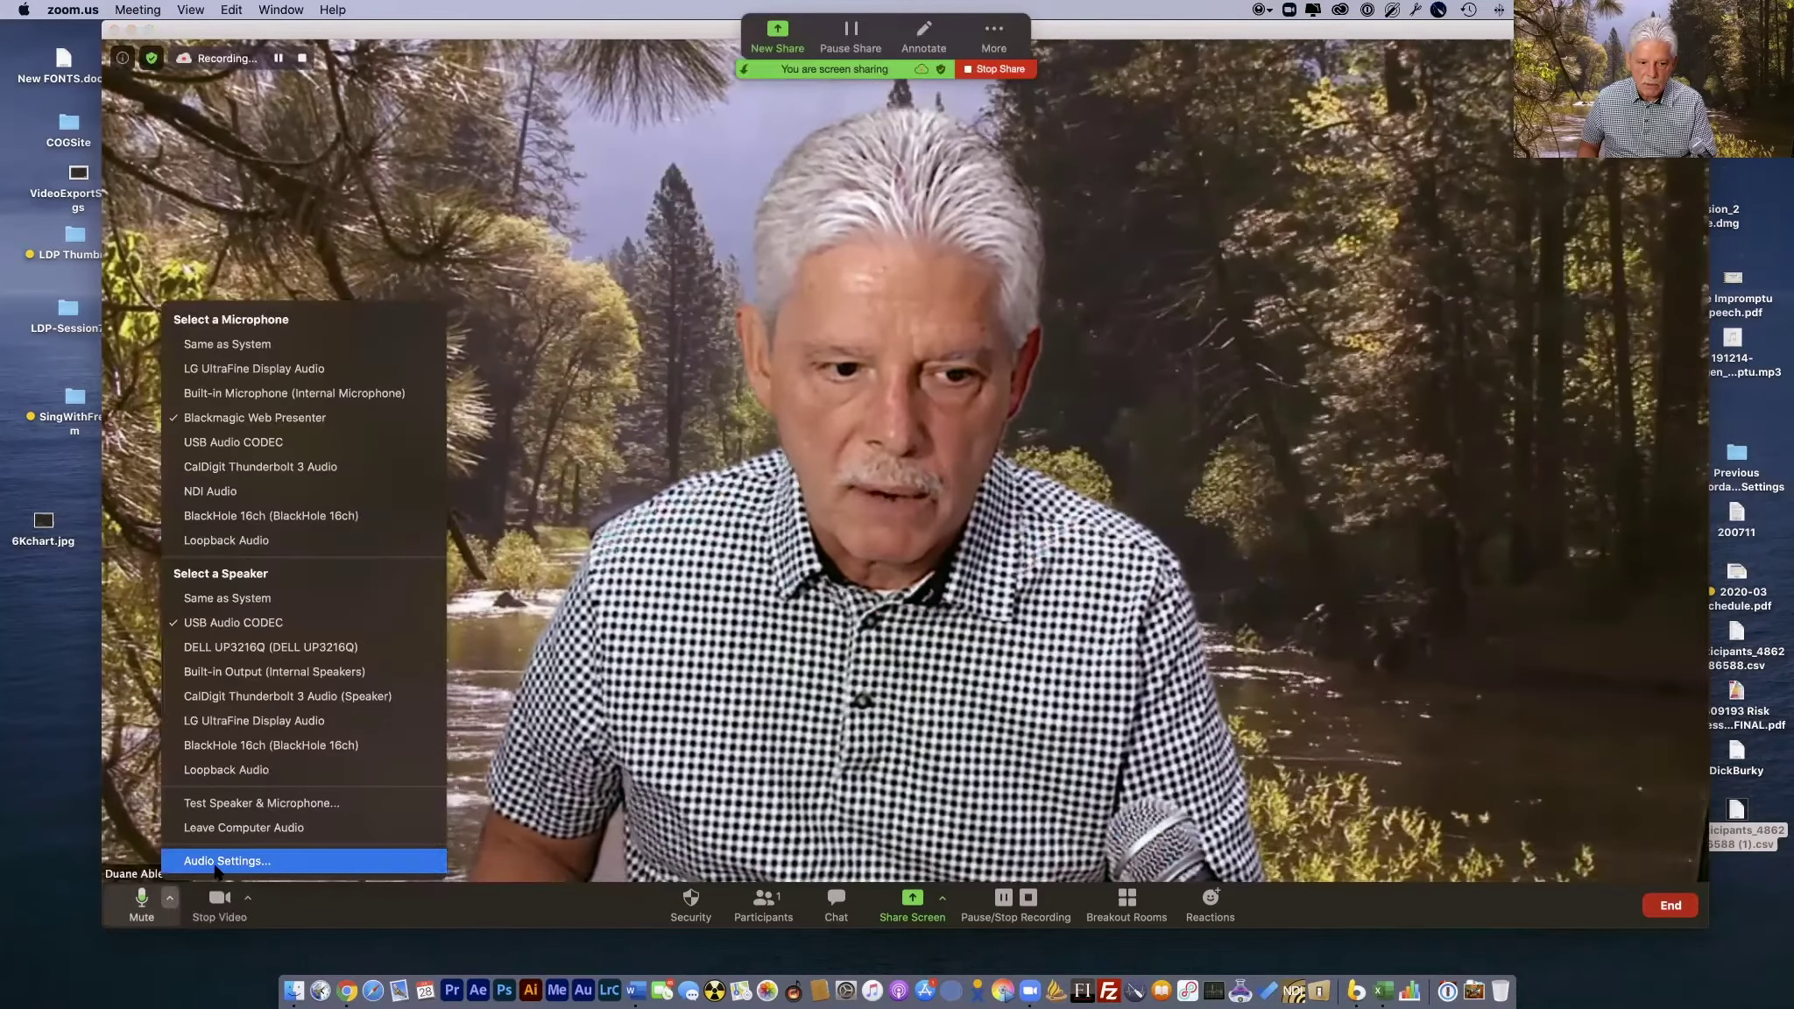
left_click(226, 861)
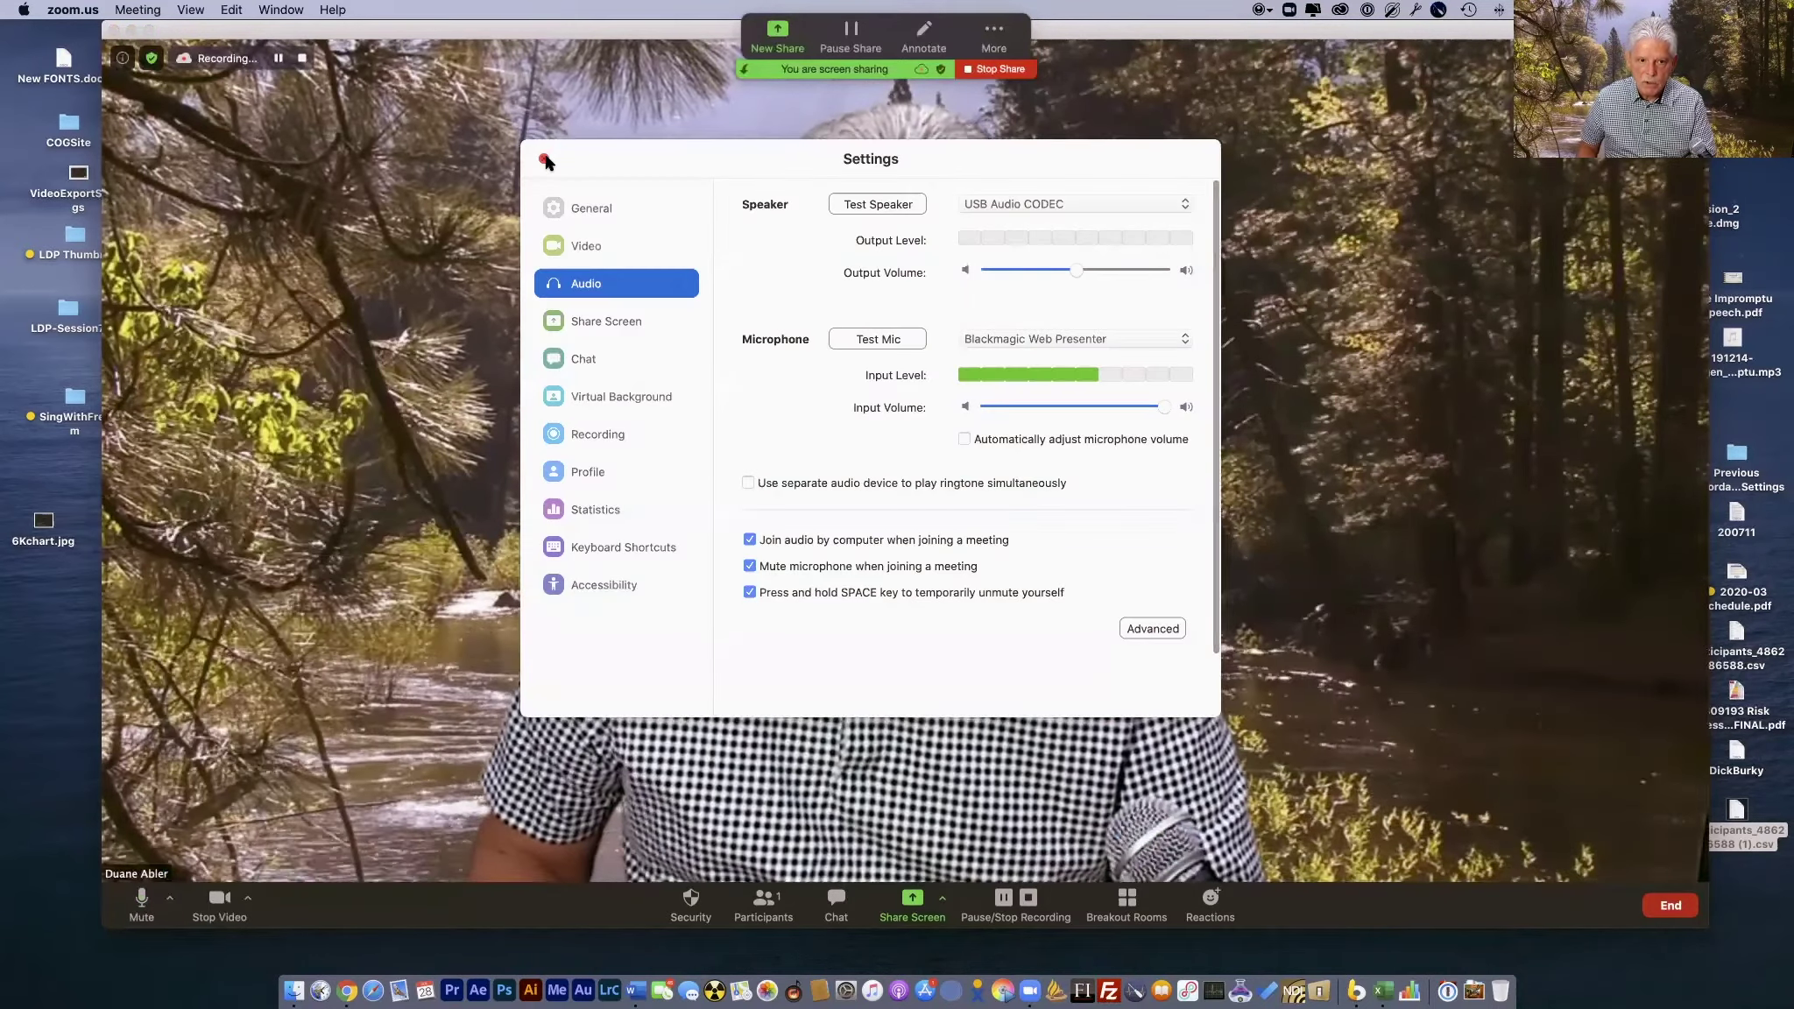
left_click(544, 160)
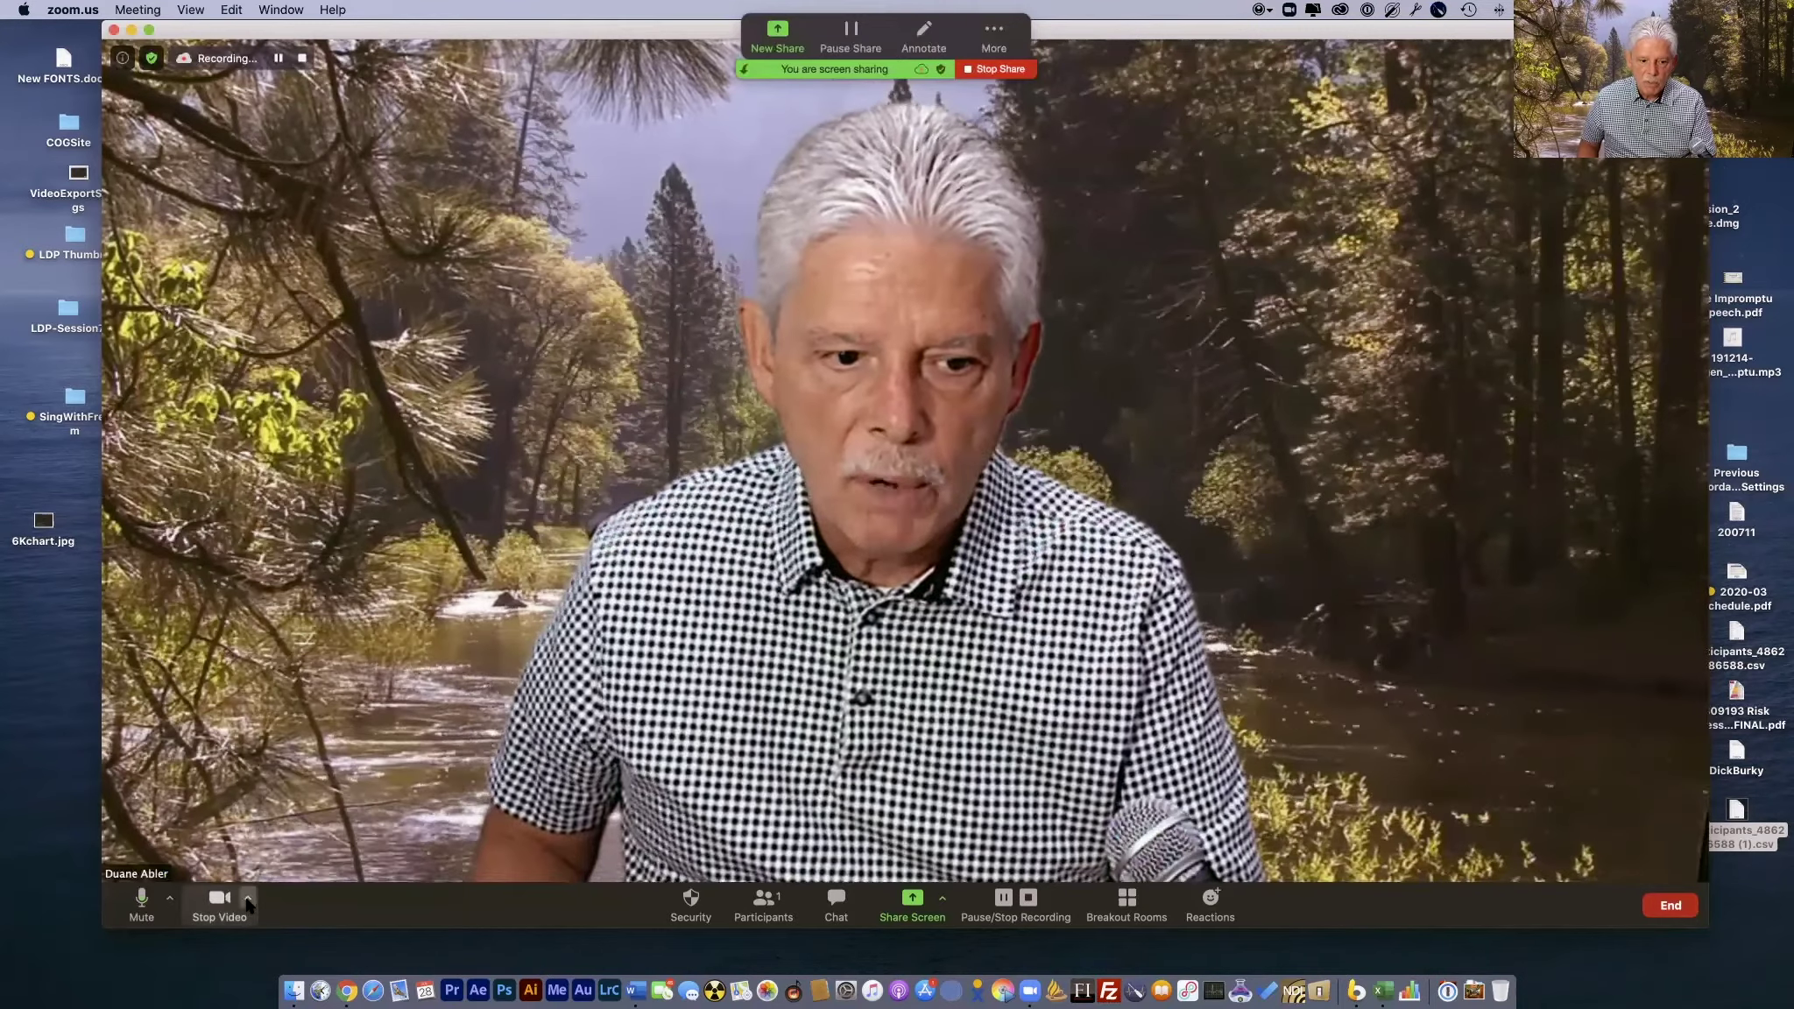
left_click(248, 899)
left_click(298, 858)
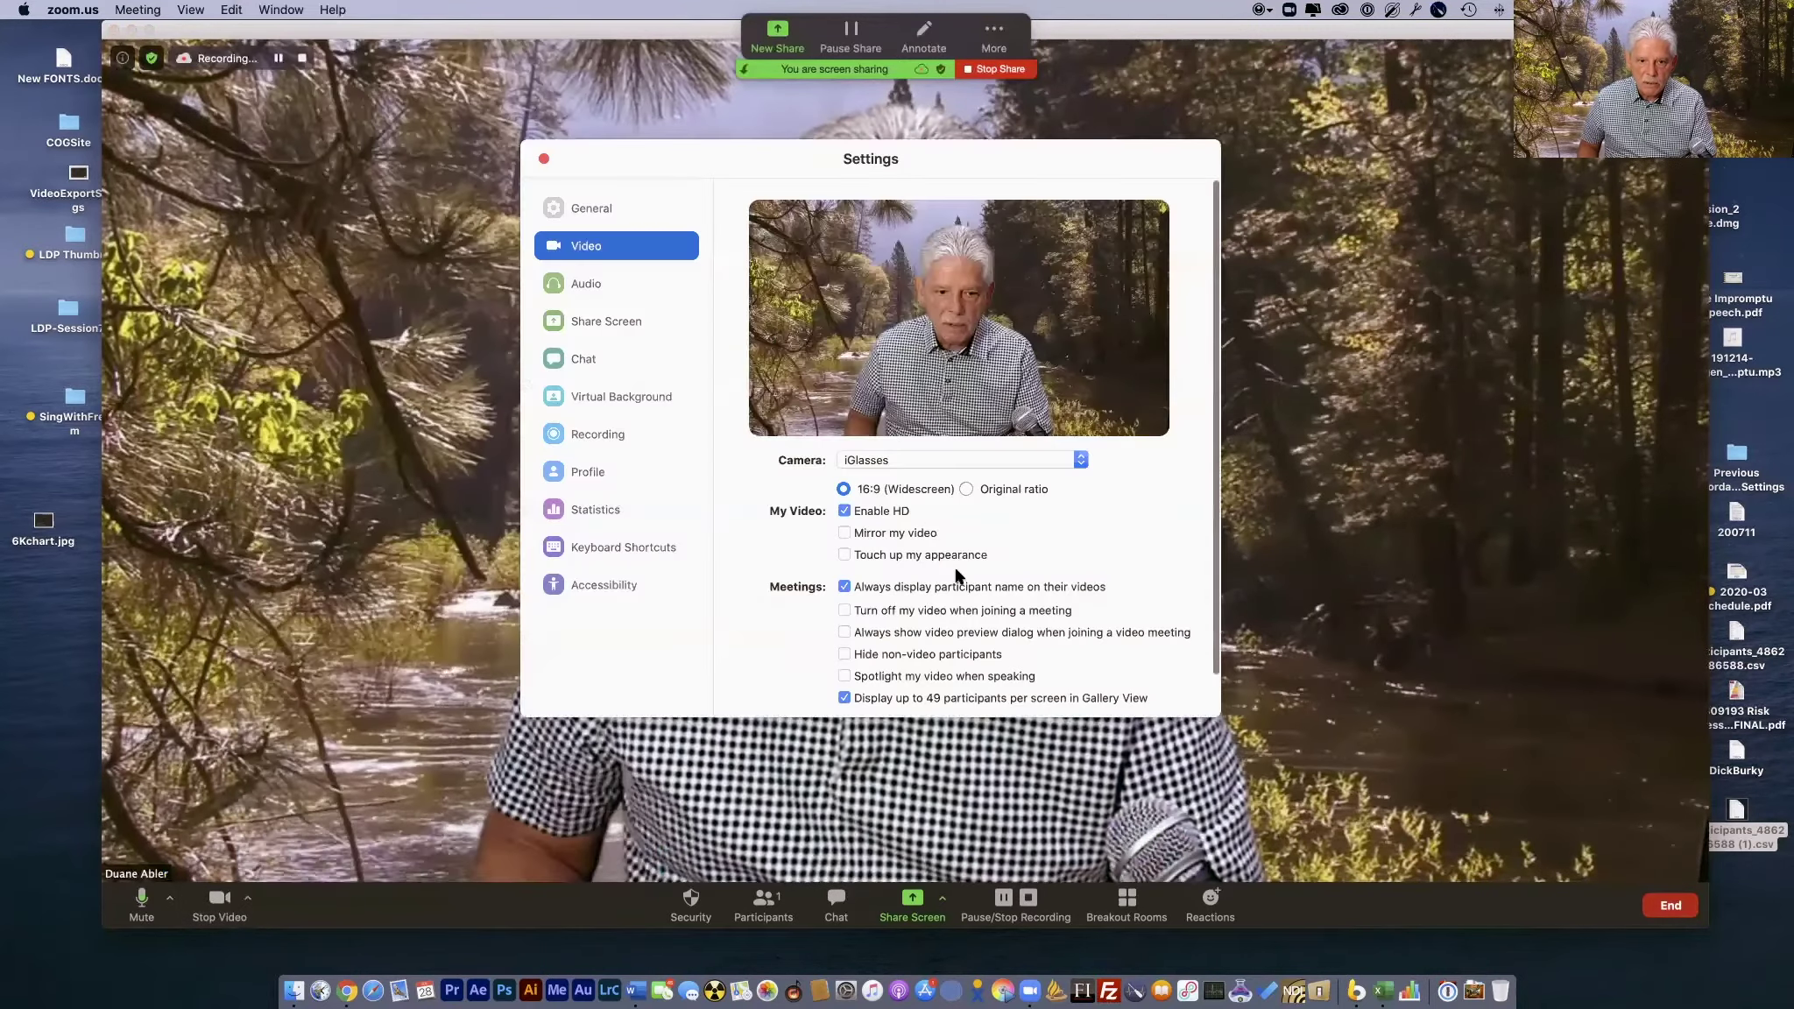
left_click(542, 160)
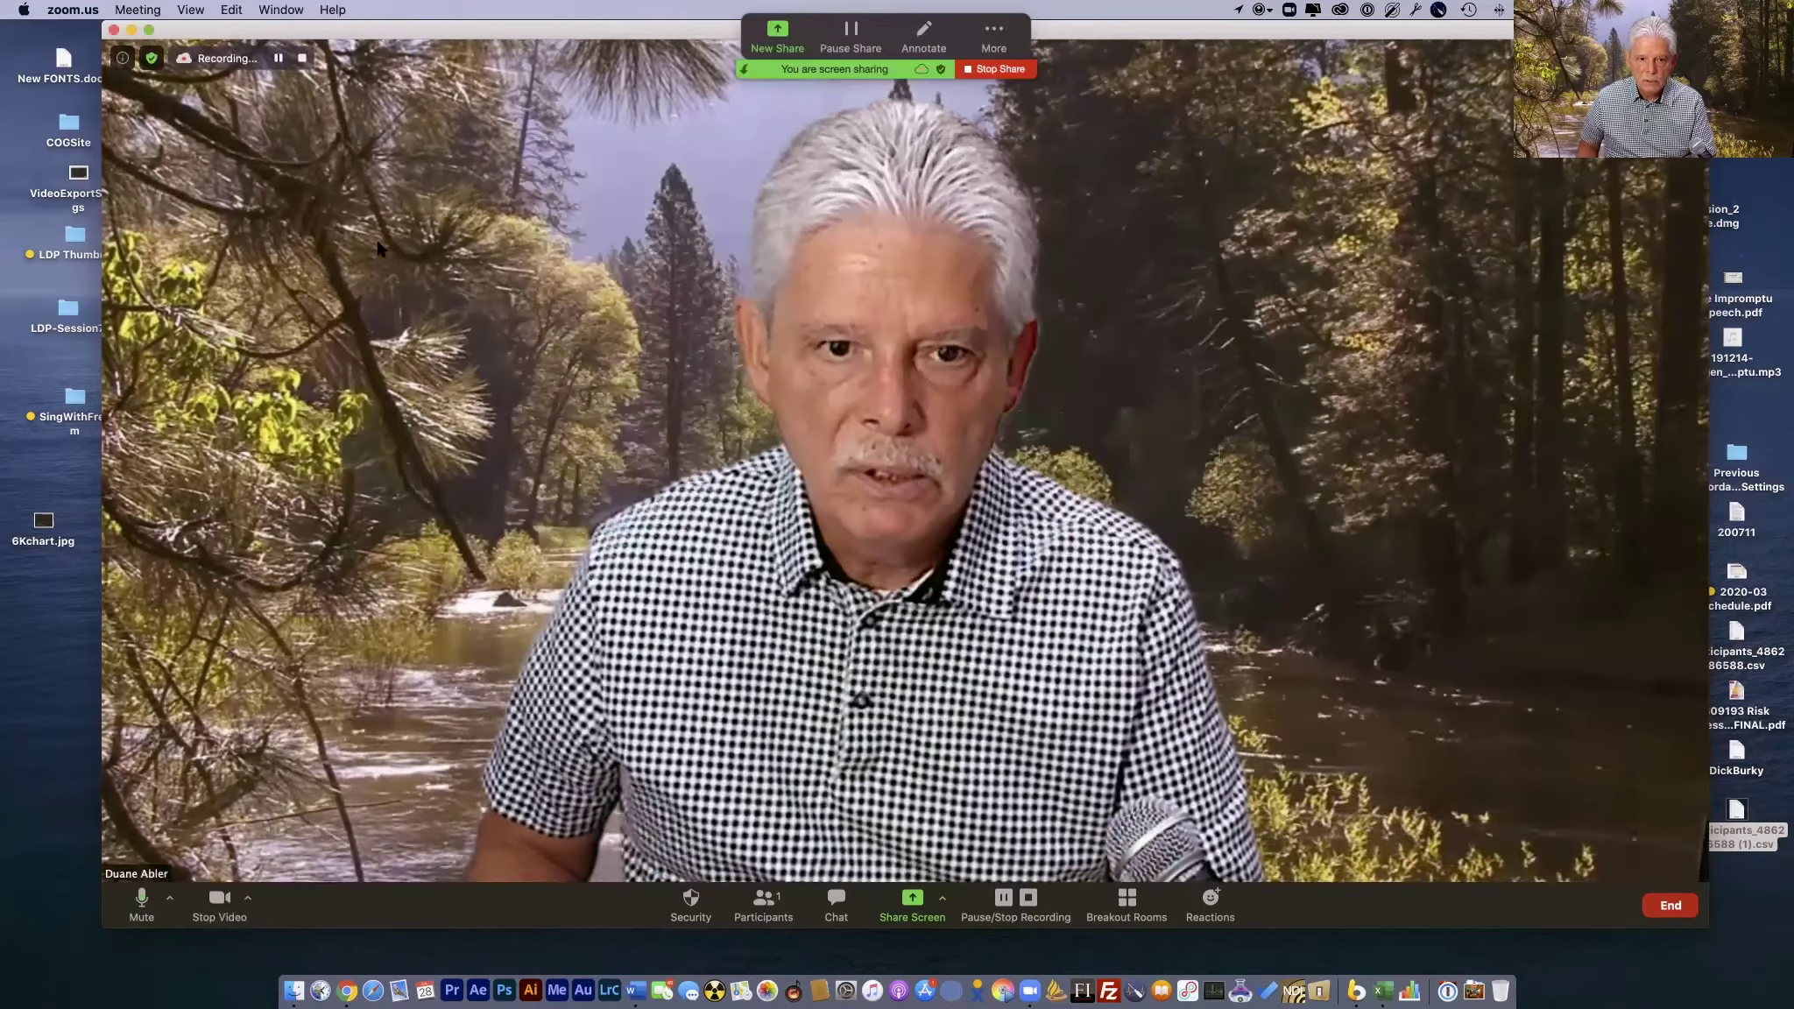
Look through the Statistics, Share Screen, Video and Virtual Background settings, ending on the audio settings
left_click(152, 58)
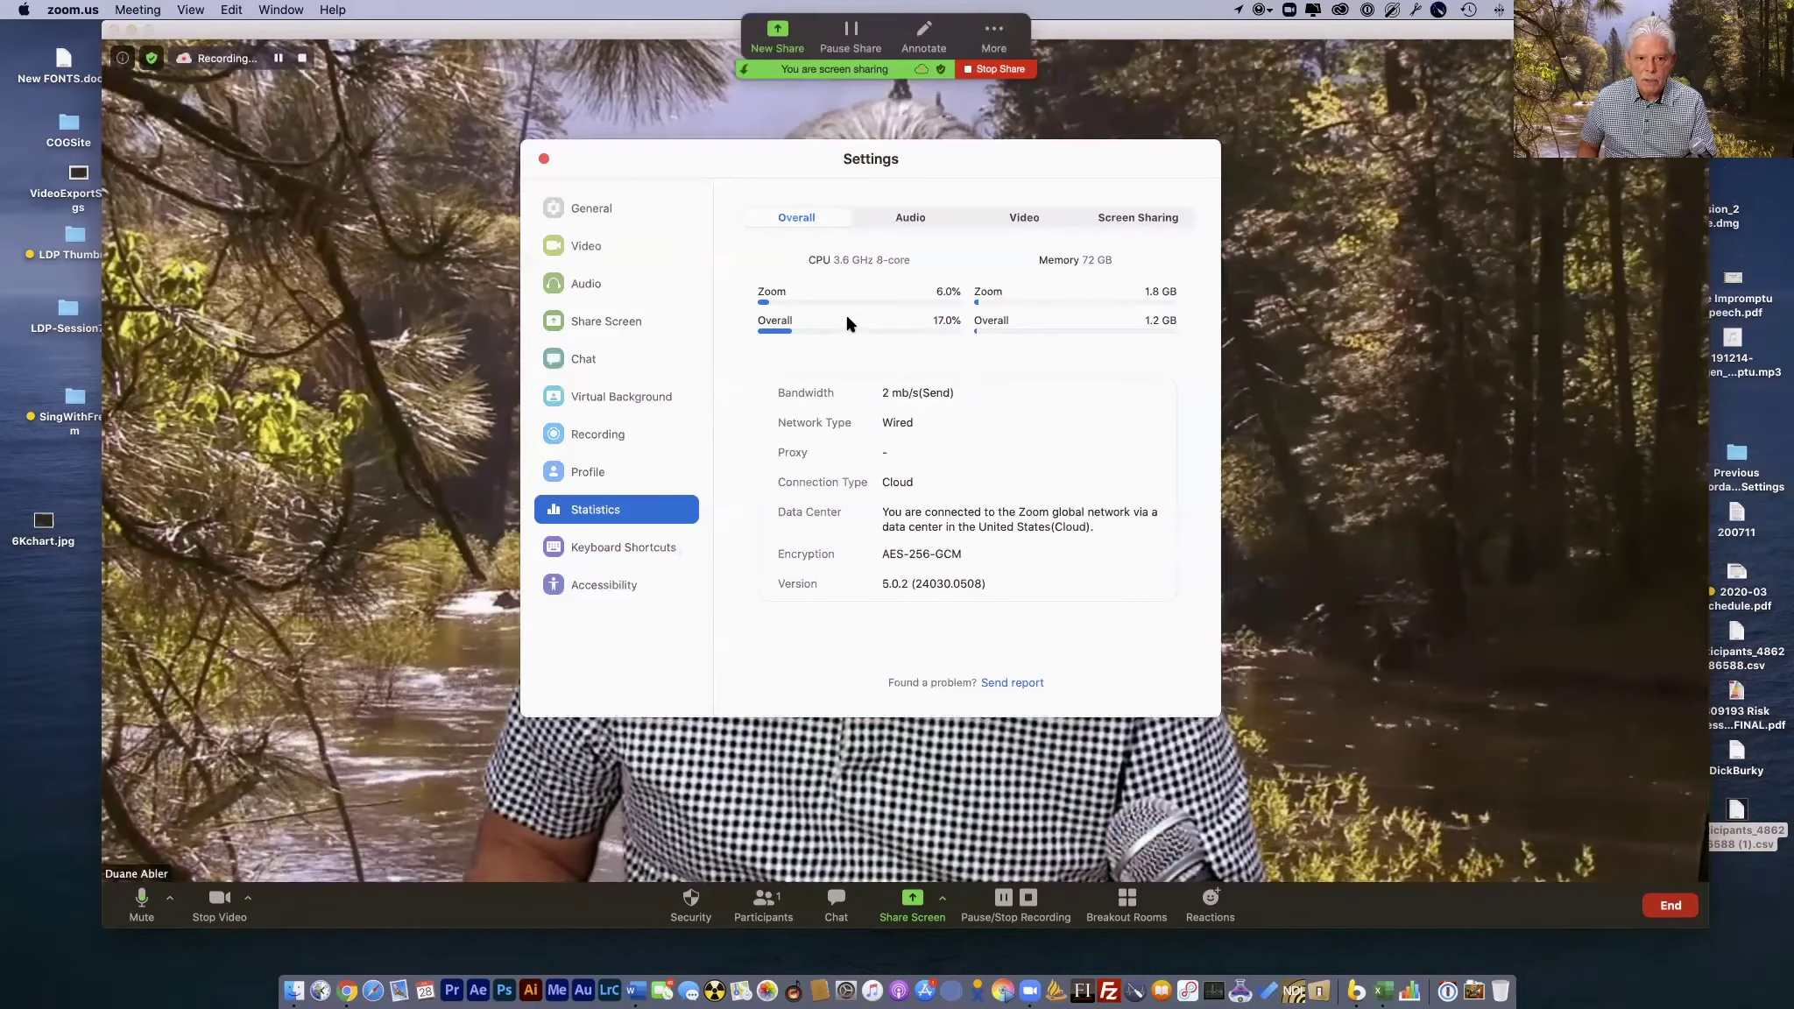
left_click(635, 323)
left_click(592, 282)
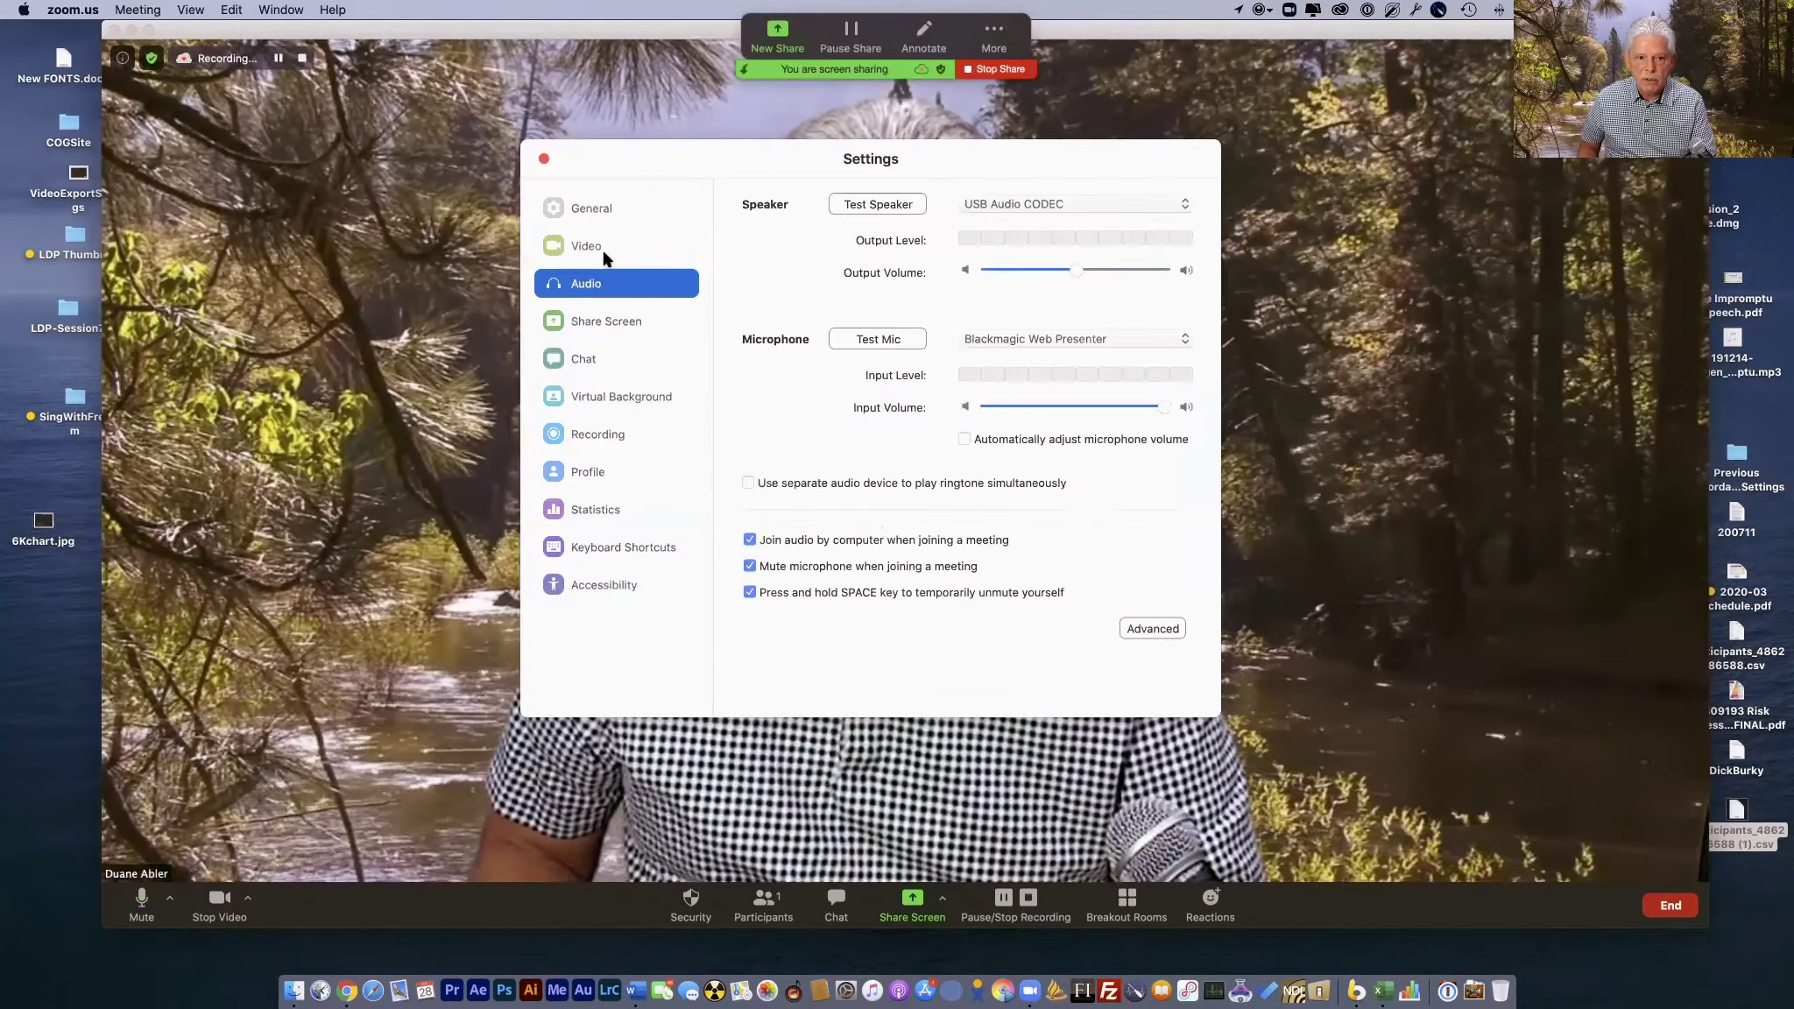
left_click(601, 245)
left_click(625, 399)
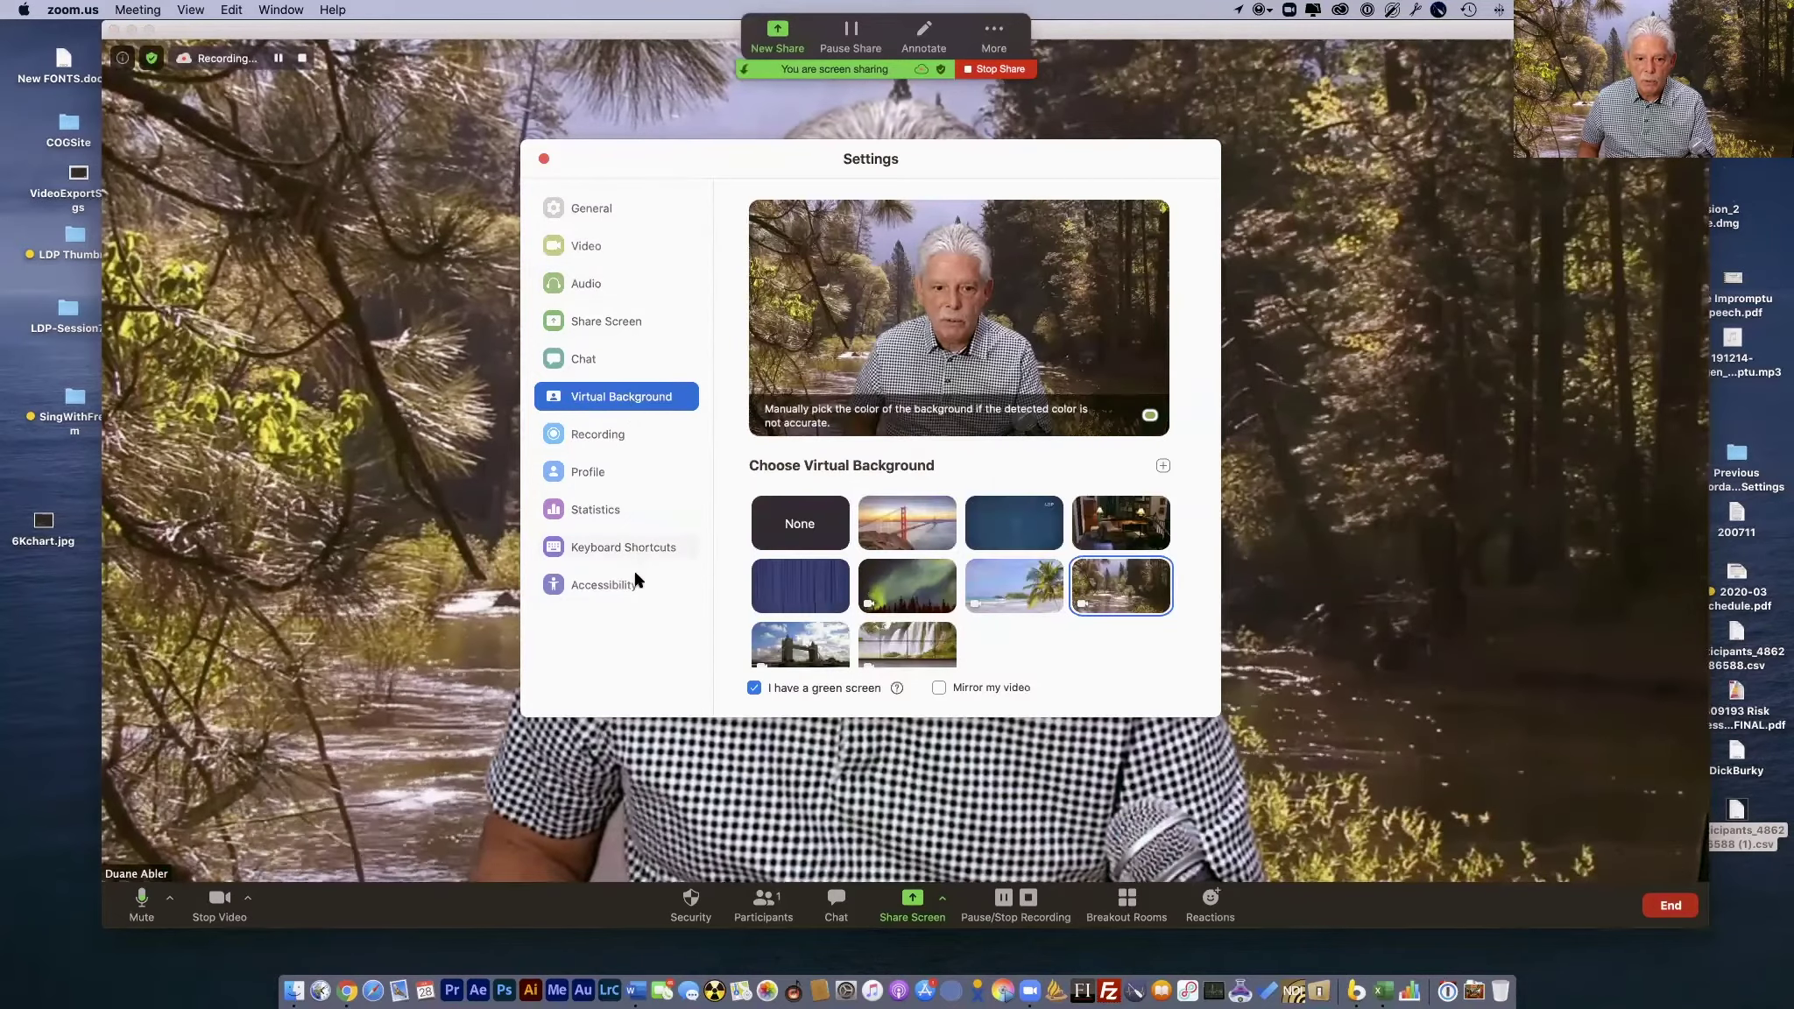
left_click(618, 287)
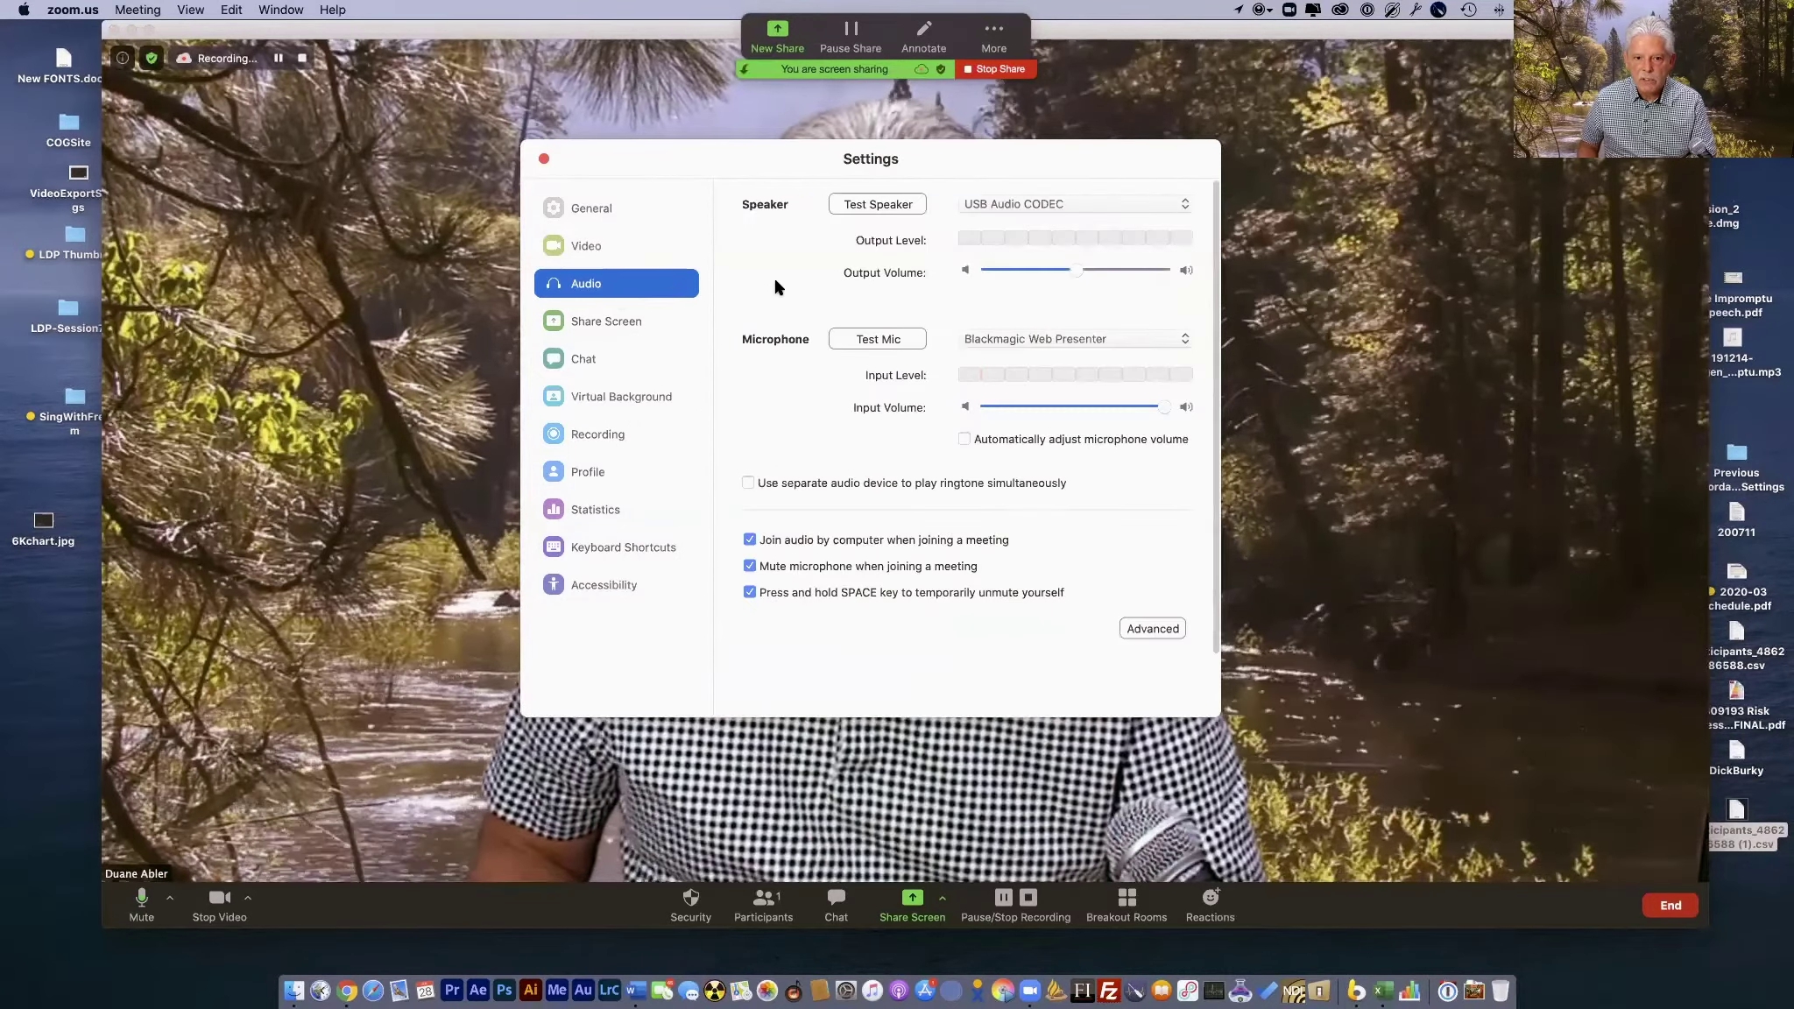
Run a speaker test on USB Audio CODEC and stop it
left_click_drag(1085, 158, 1106, 152)
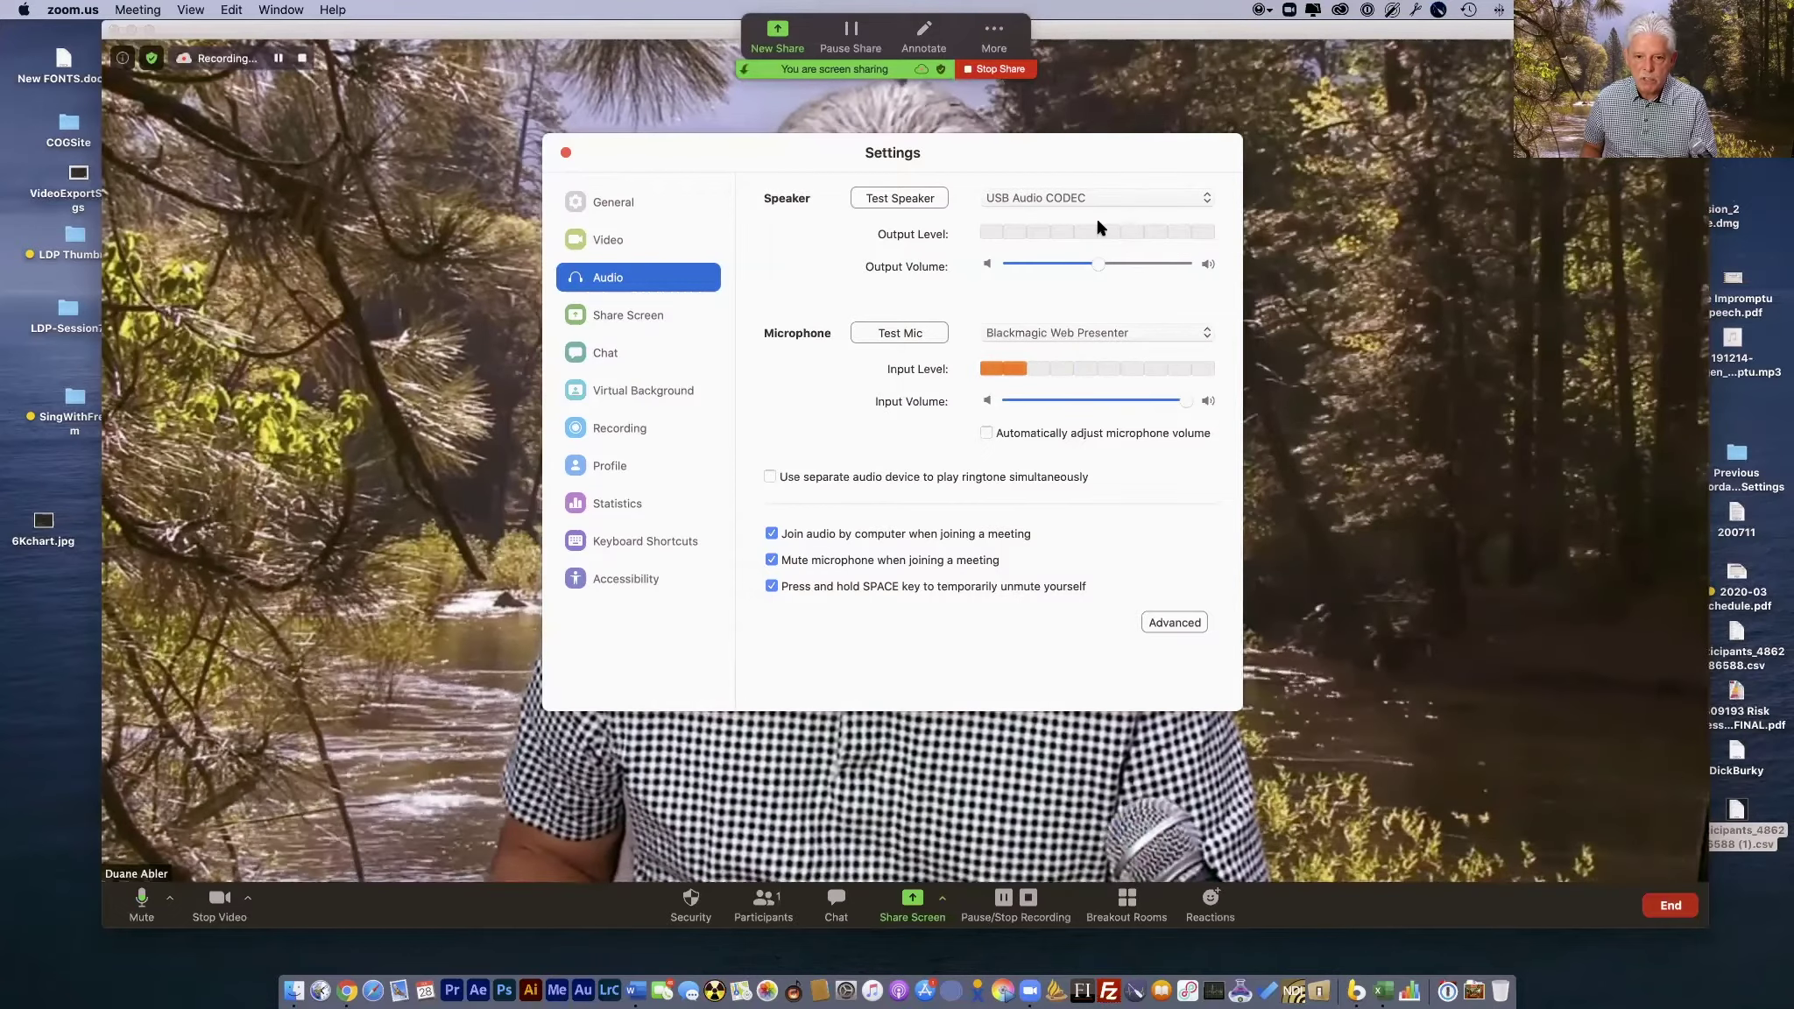
left_click(900, 198)
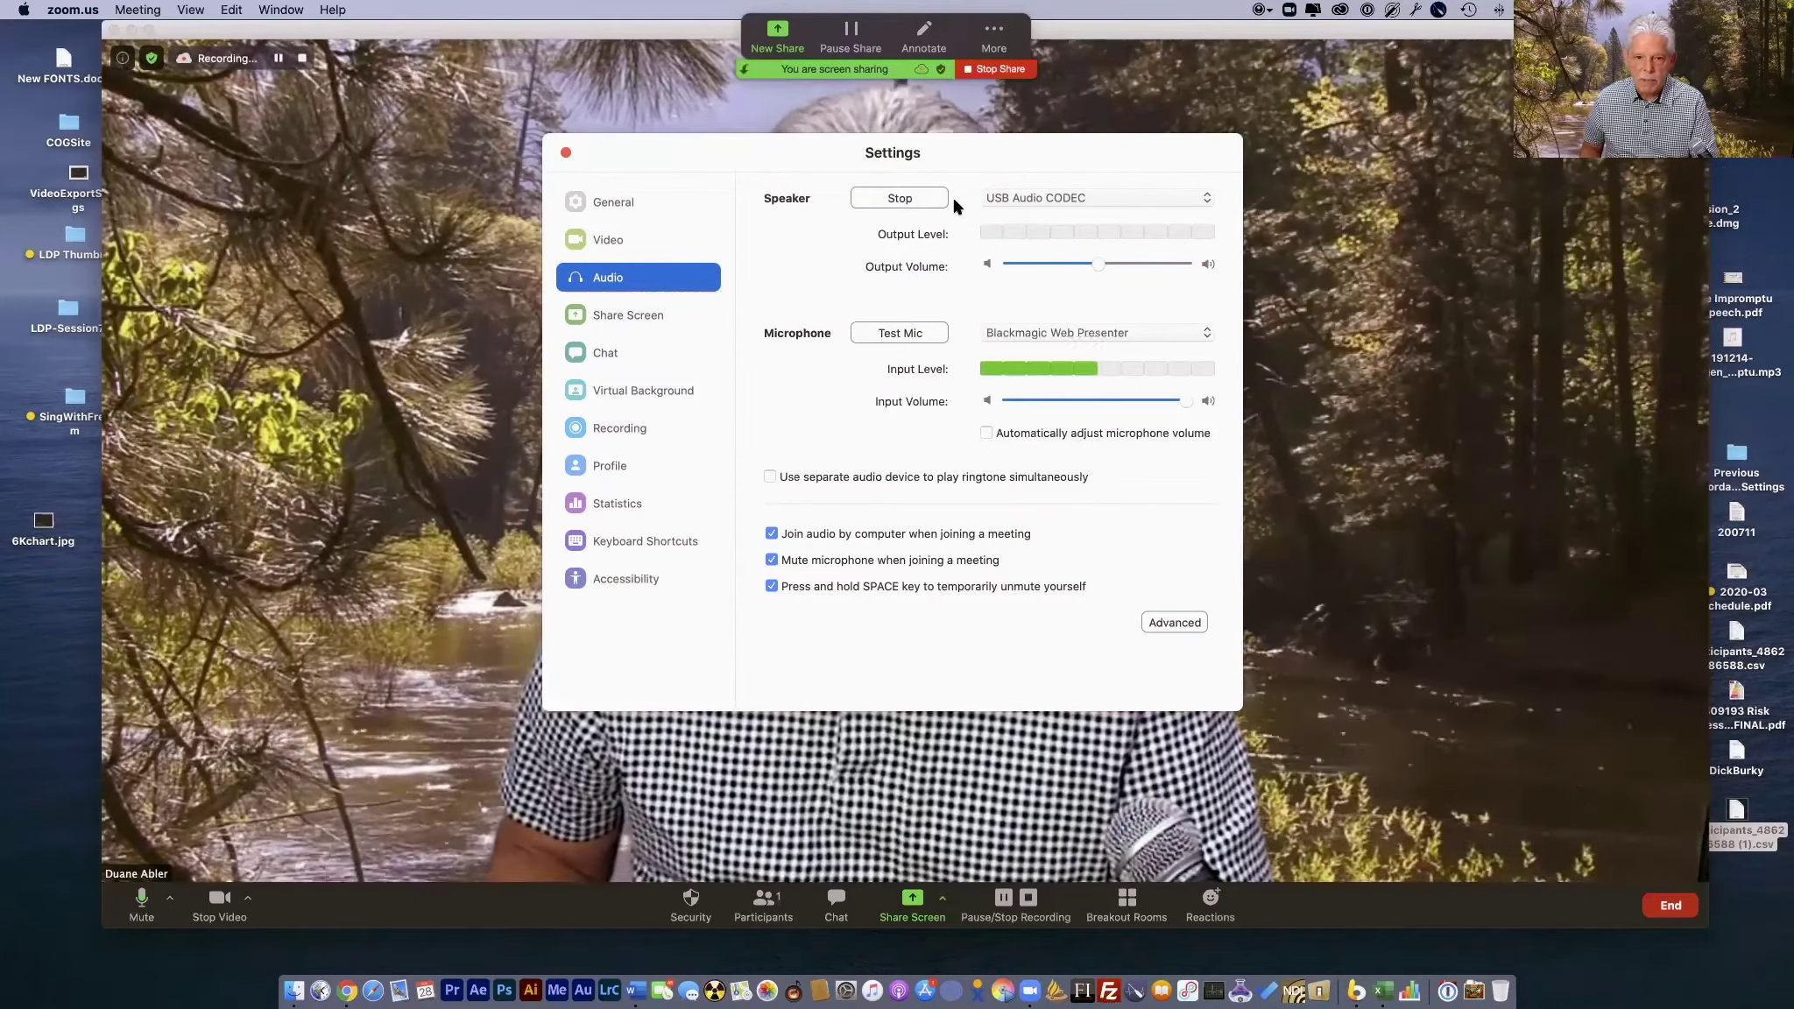
left_click(904, 196)
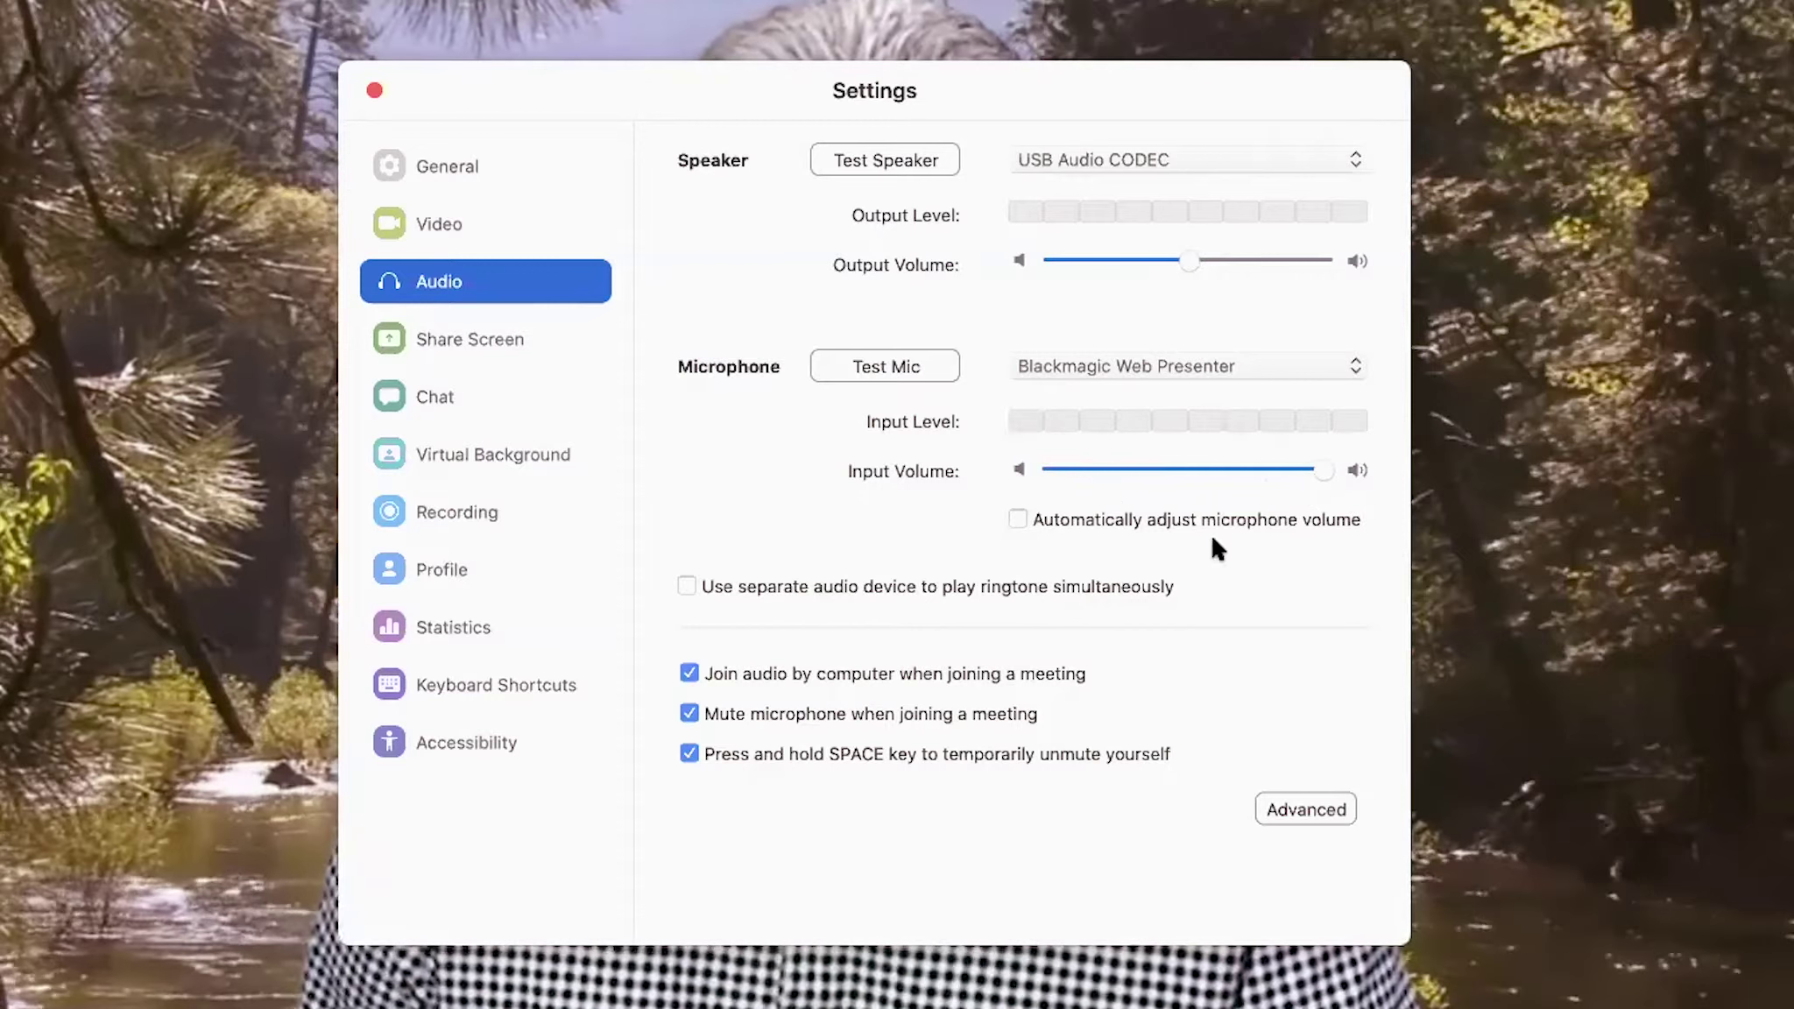
Try automatic microphone volume adjustment, switch it off again, and move the microphone input volume down and back to maximum
left_click(1018, 515)
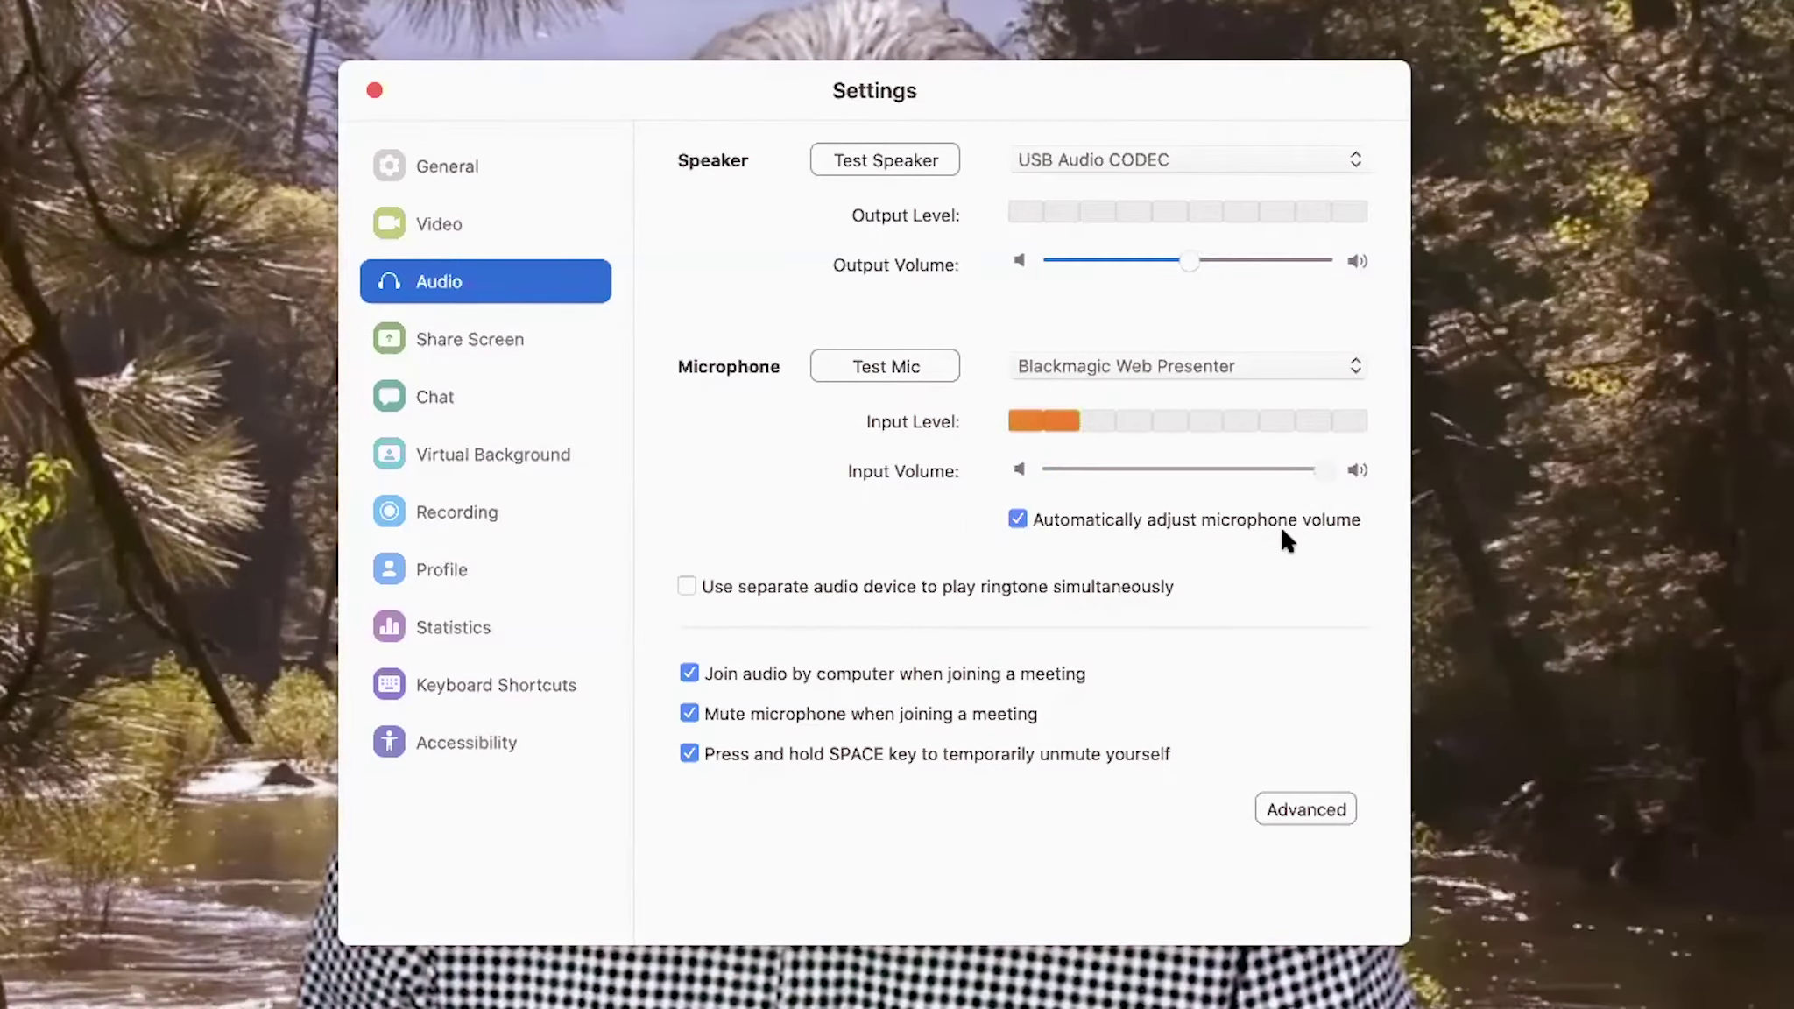
left_click(1019, 518)
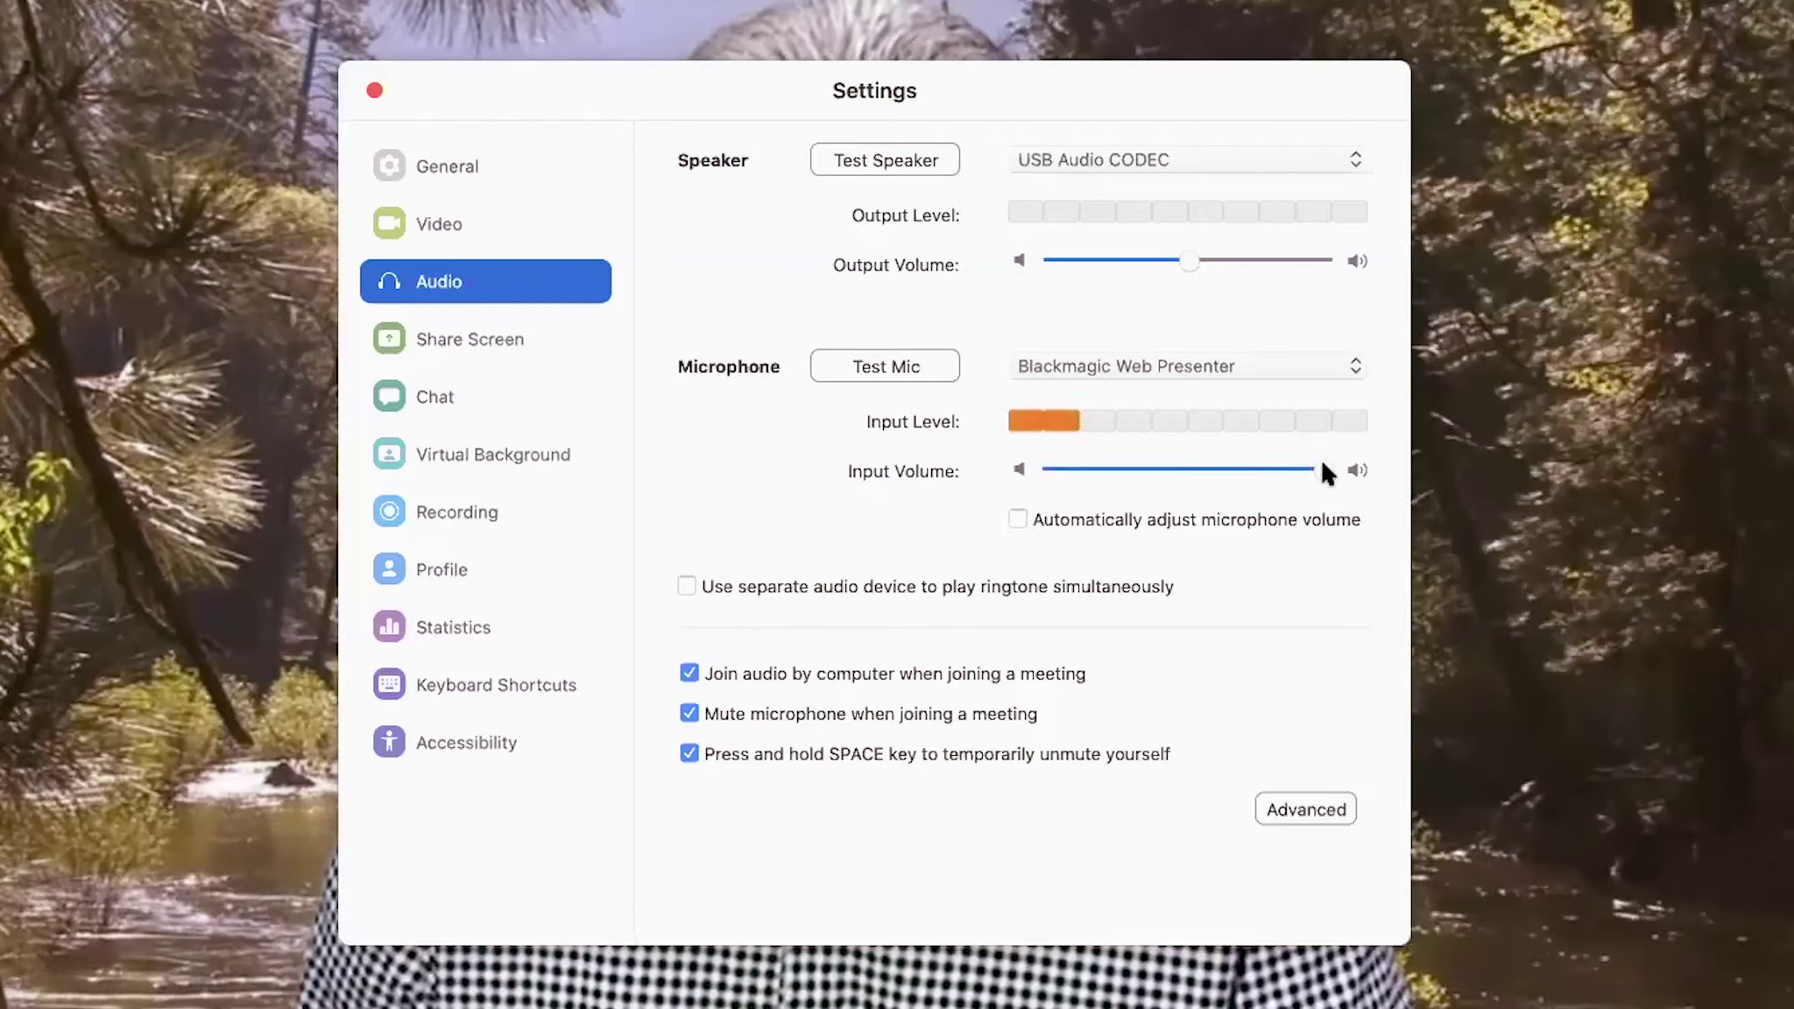
left_click_drag(1324, 465, 1223, 467)
left_click_drag(1099, 455, 1321, 467)
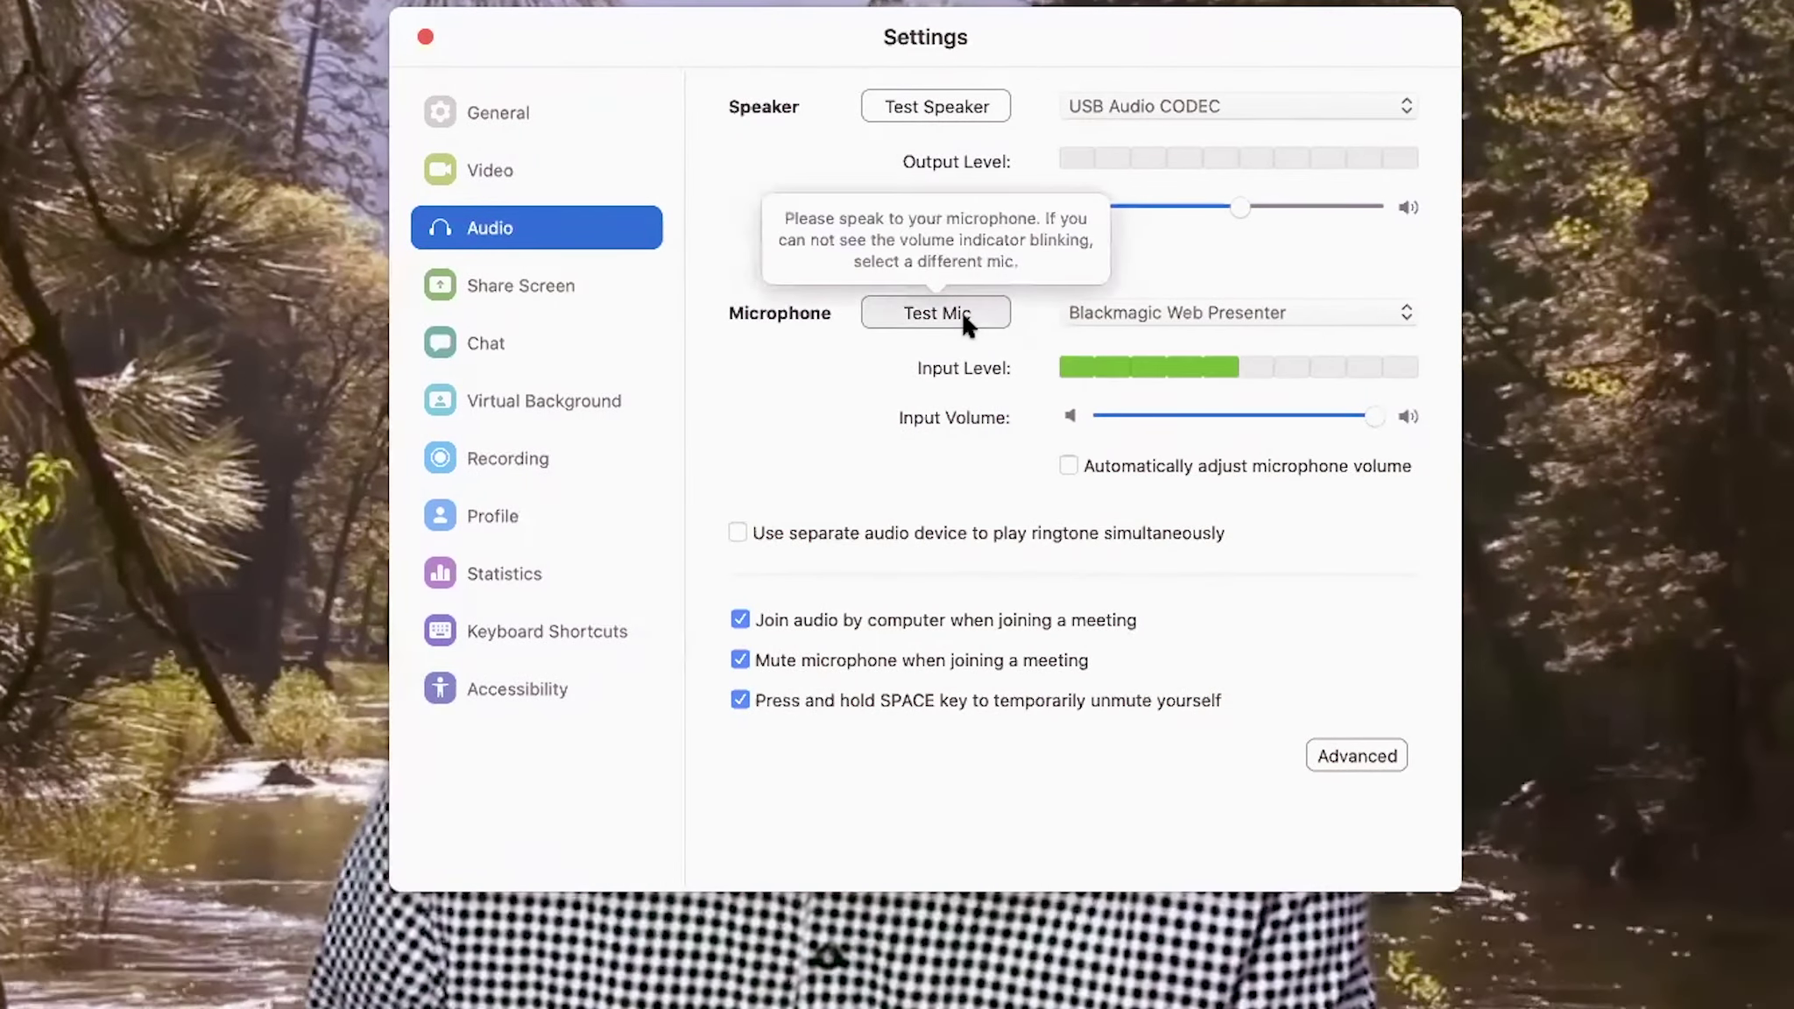
Record a microphone test with the Blackmagic Web Presenter and stop the recording
left_click(964, 316)
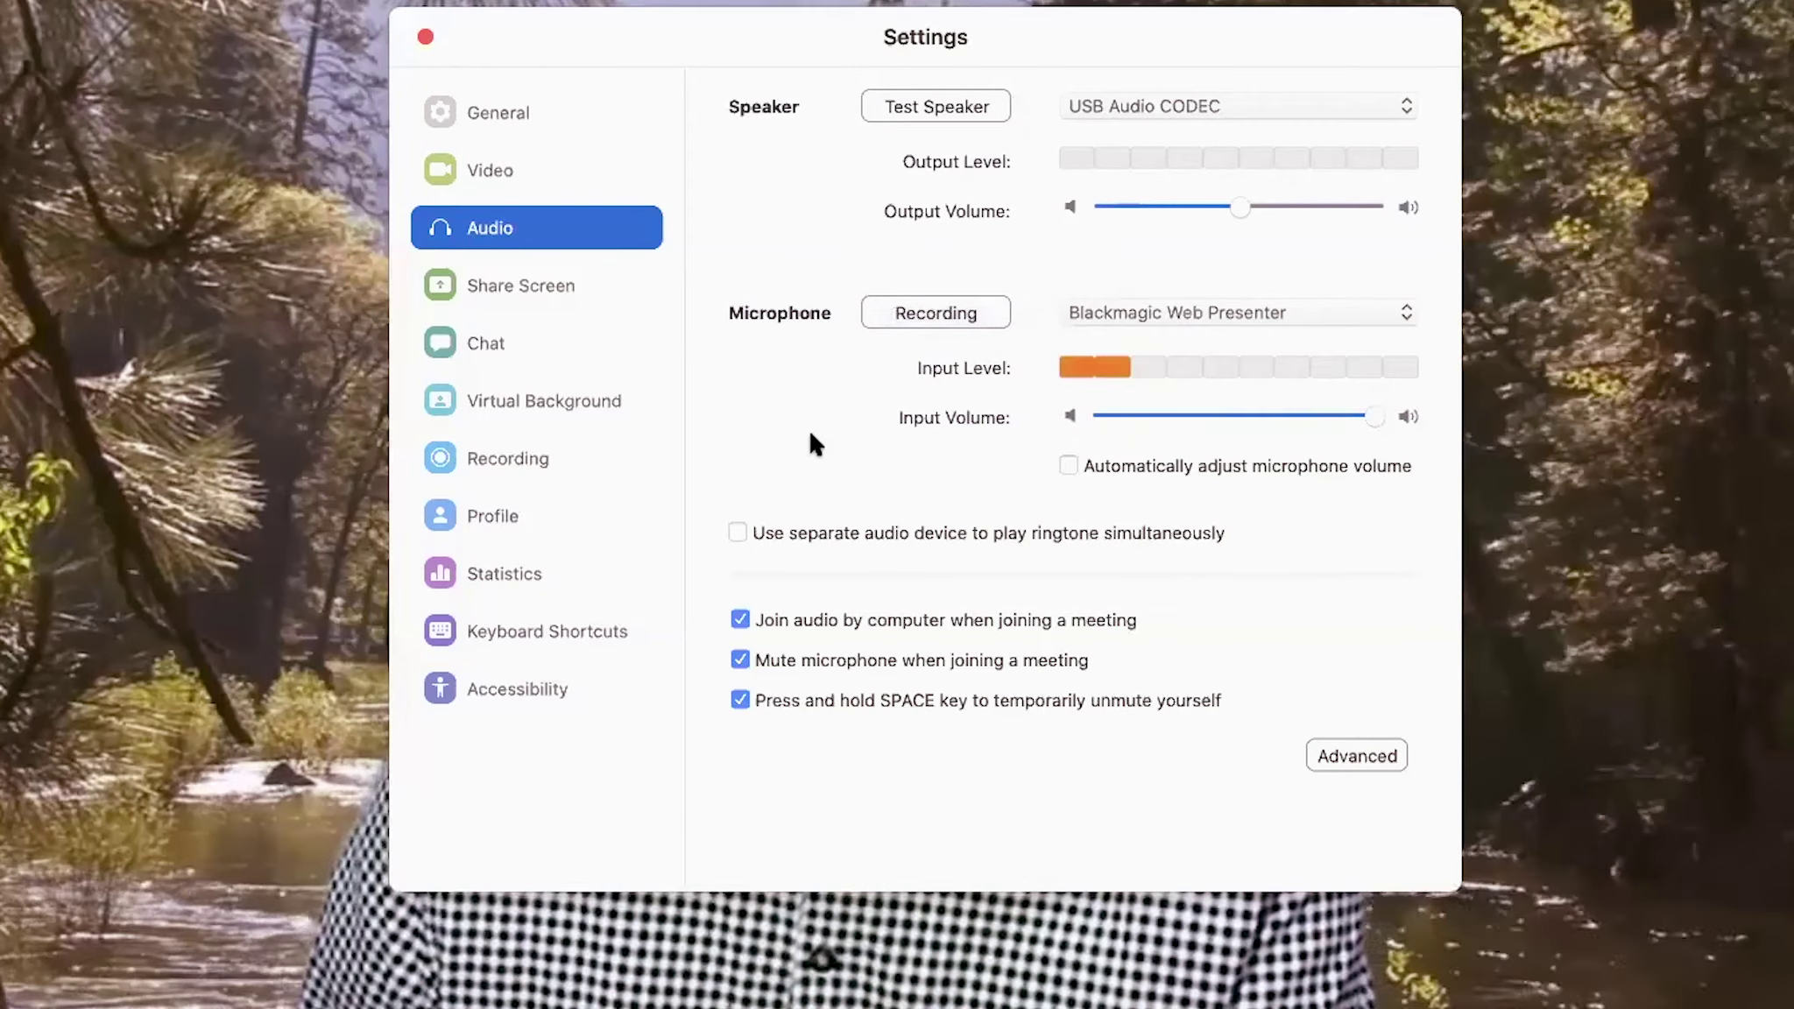
left_click(935, 311)
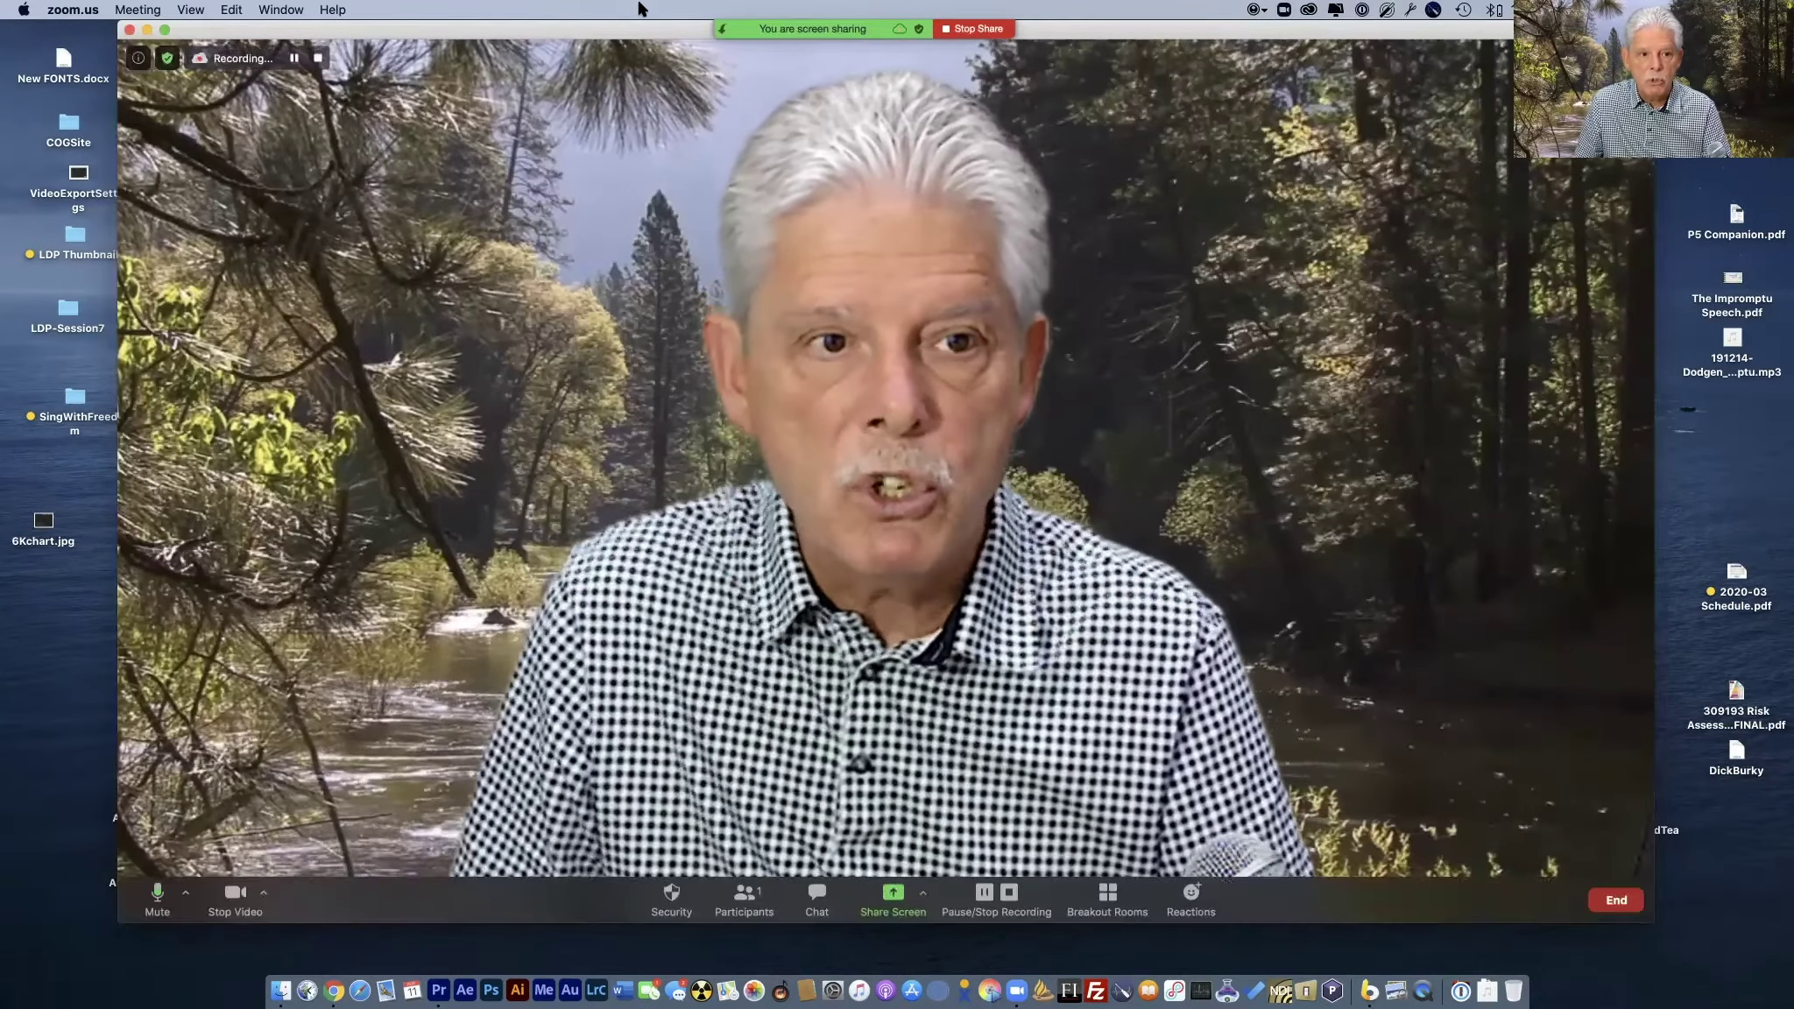
Reopen the meeting's settings on the audio page and reposition the settings window higher on the screen
left_click(167, 59)
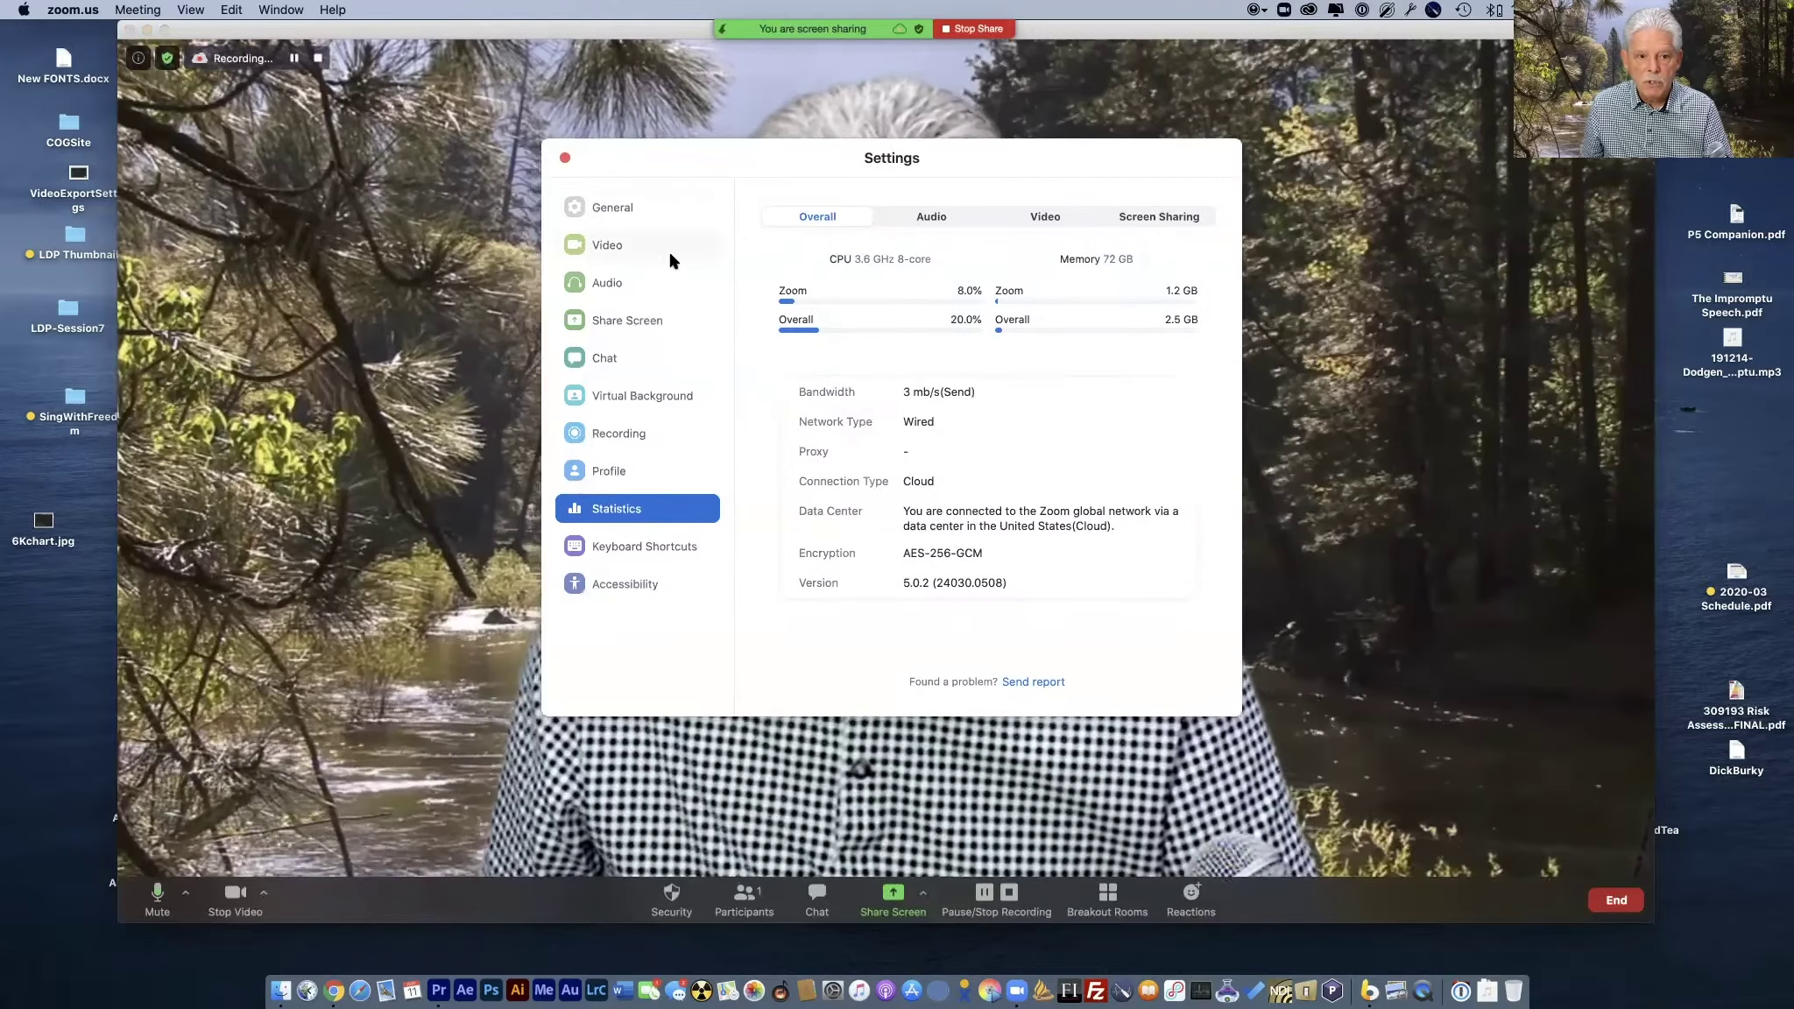
left_click(645, 289)
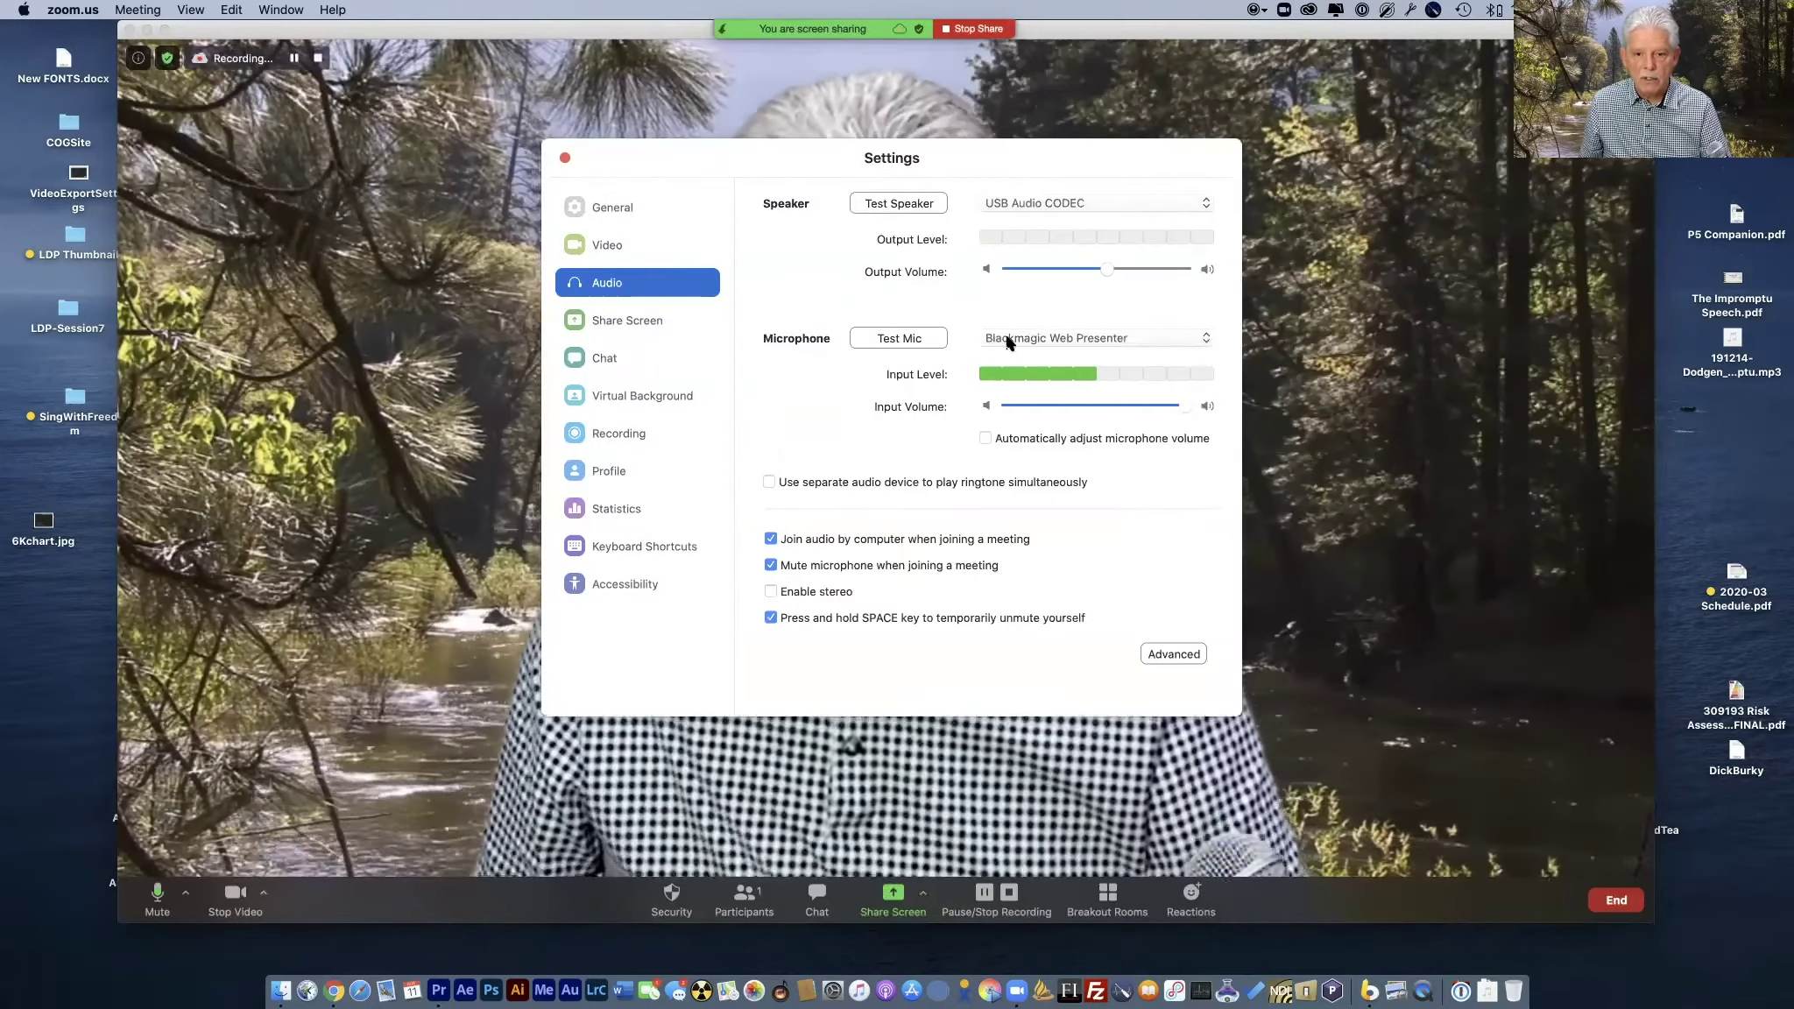
left_click_drag(1038, 173, 1022, 114)
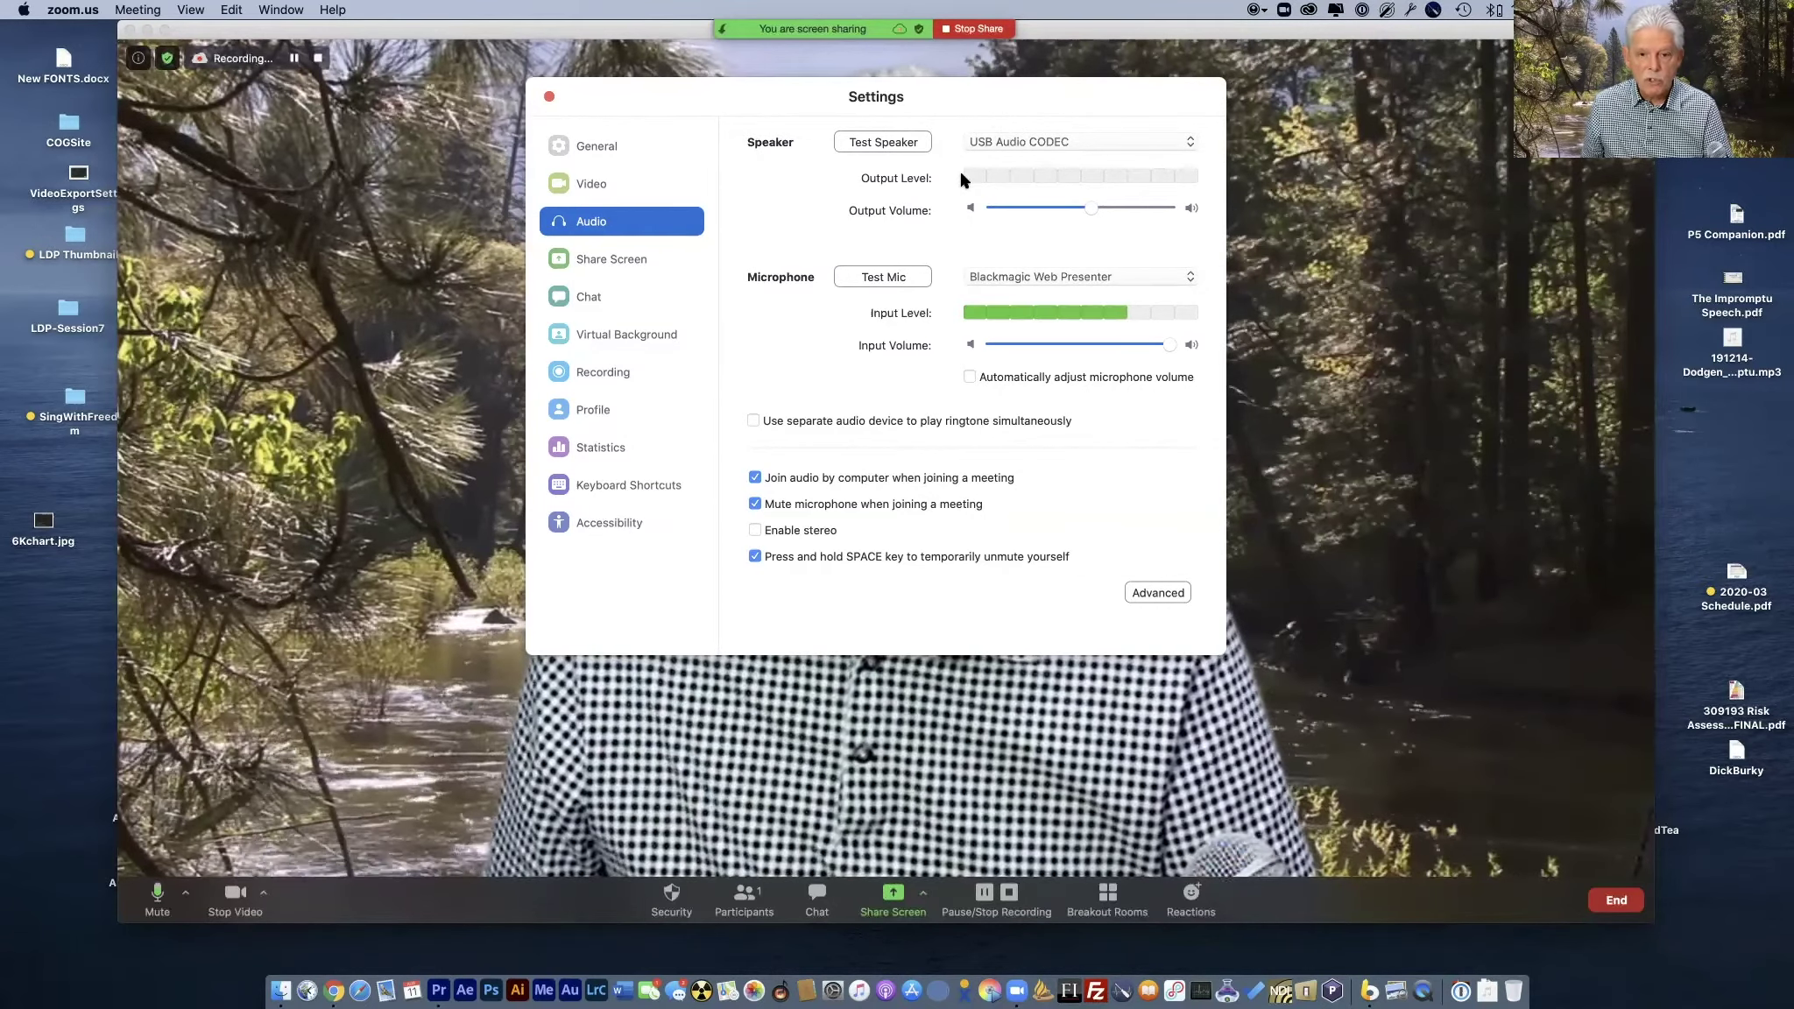
mouse_move(1057, 104)
left_mouse_down()
mouse_move(1121, 163)
mouse_move(1072, 126)
left_mouse_up()
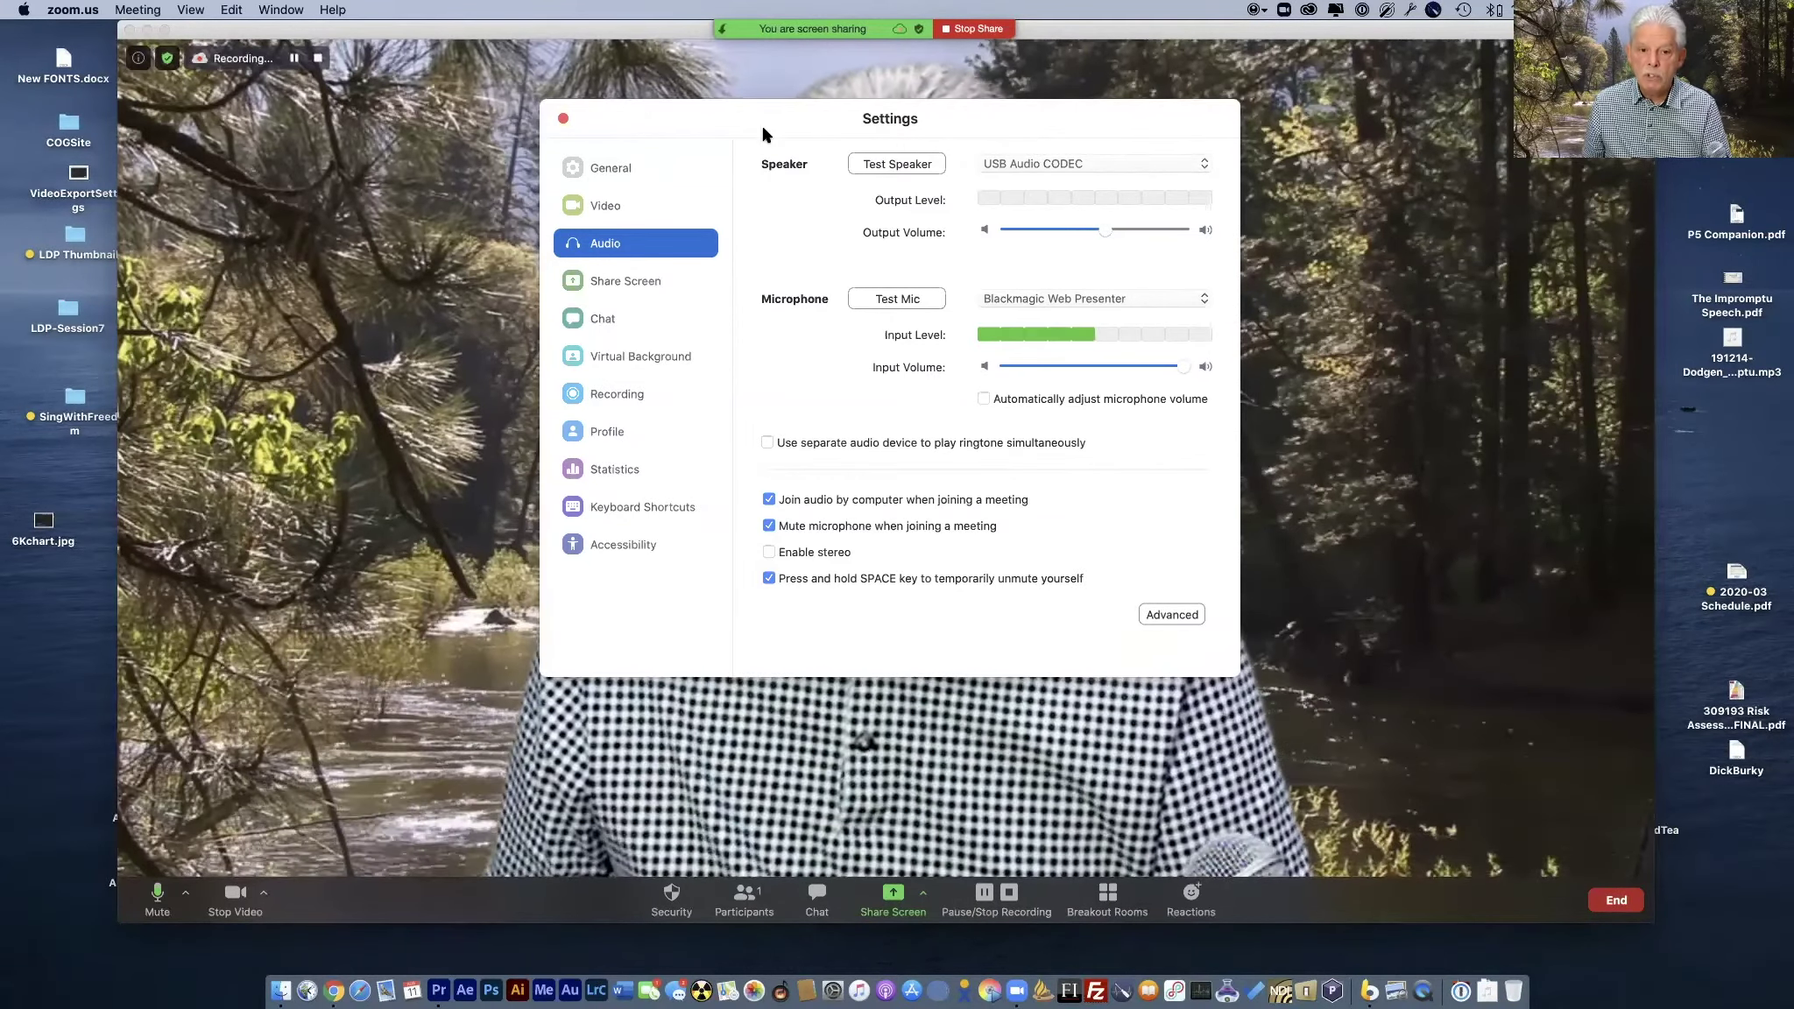
left_click_drag(760, 121, 753, 112)
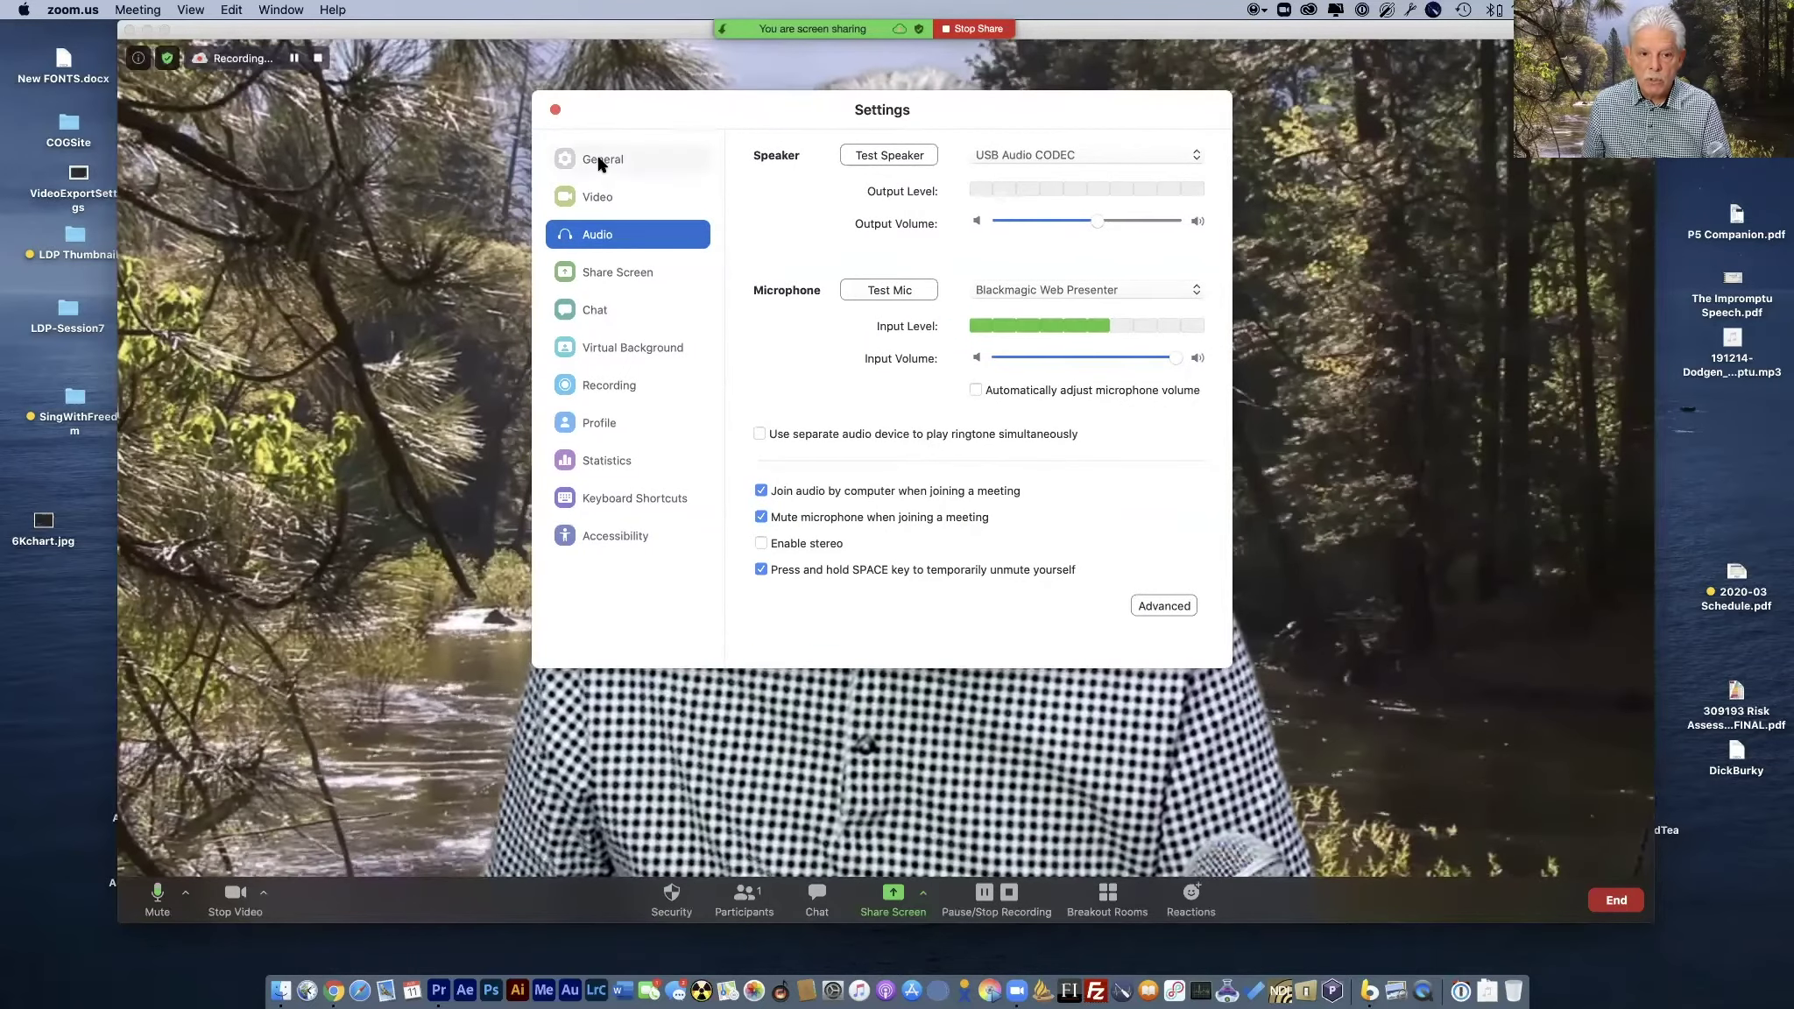
Open the full account settings in the browser from the general settings and move the settings window out of the way
left_click(599, 163)
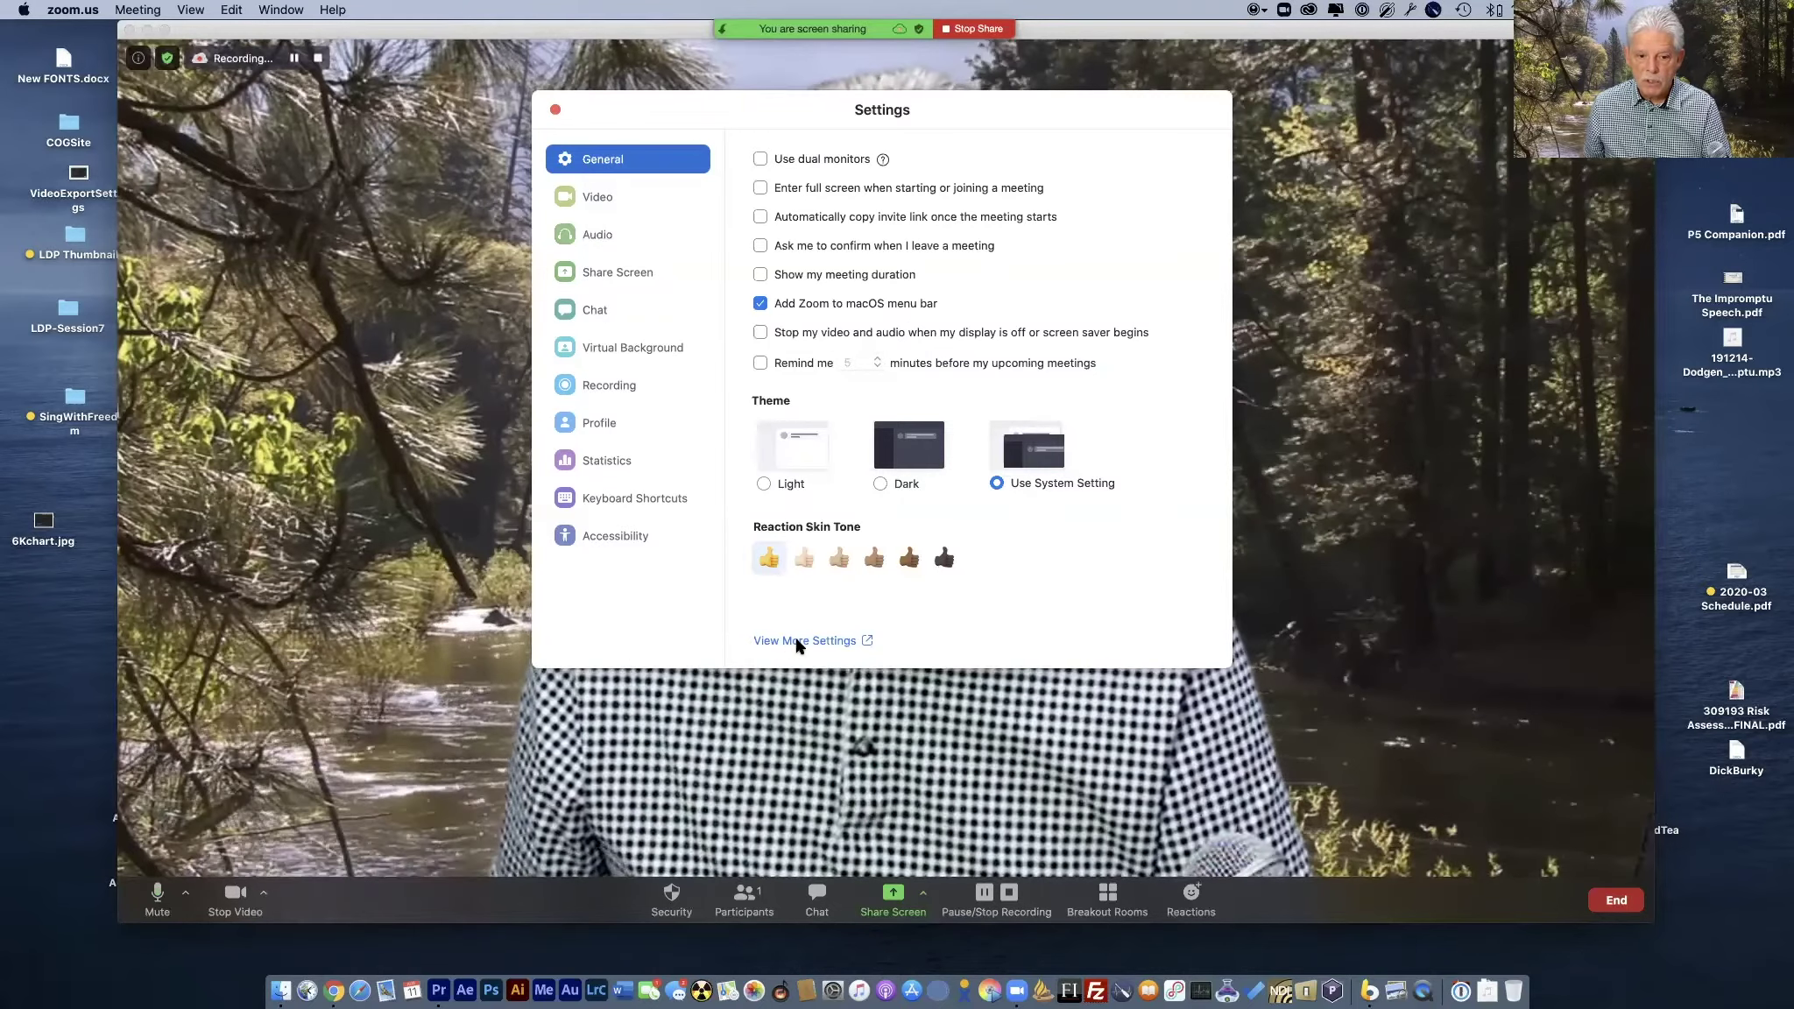
left_click(798, 641)
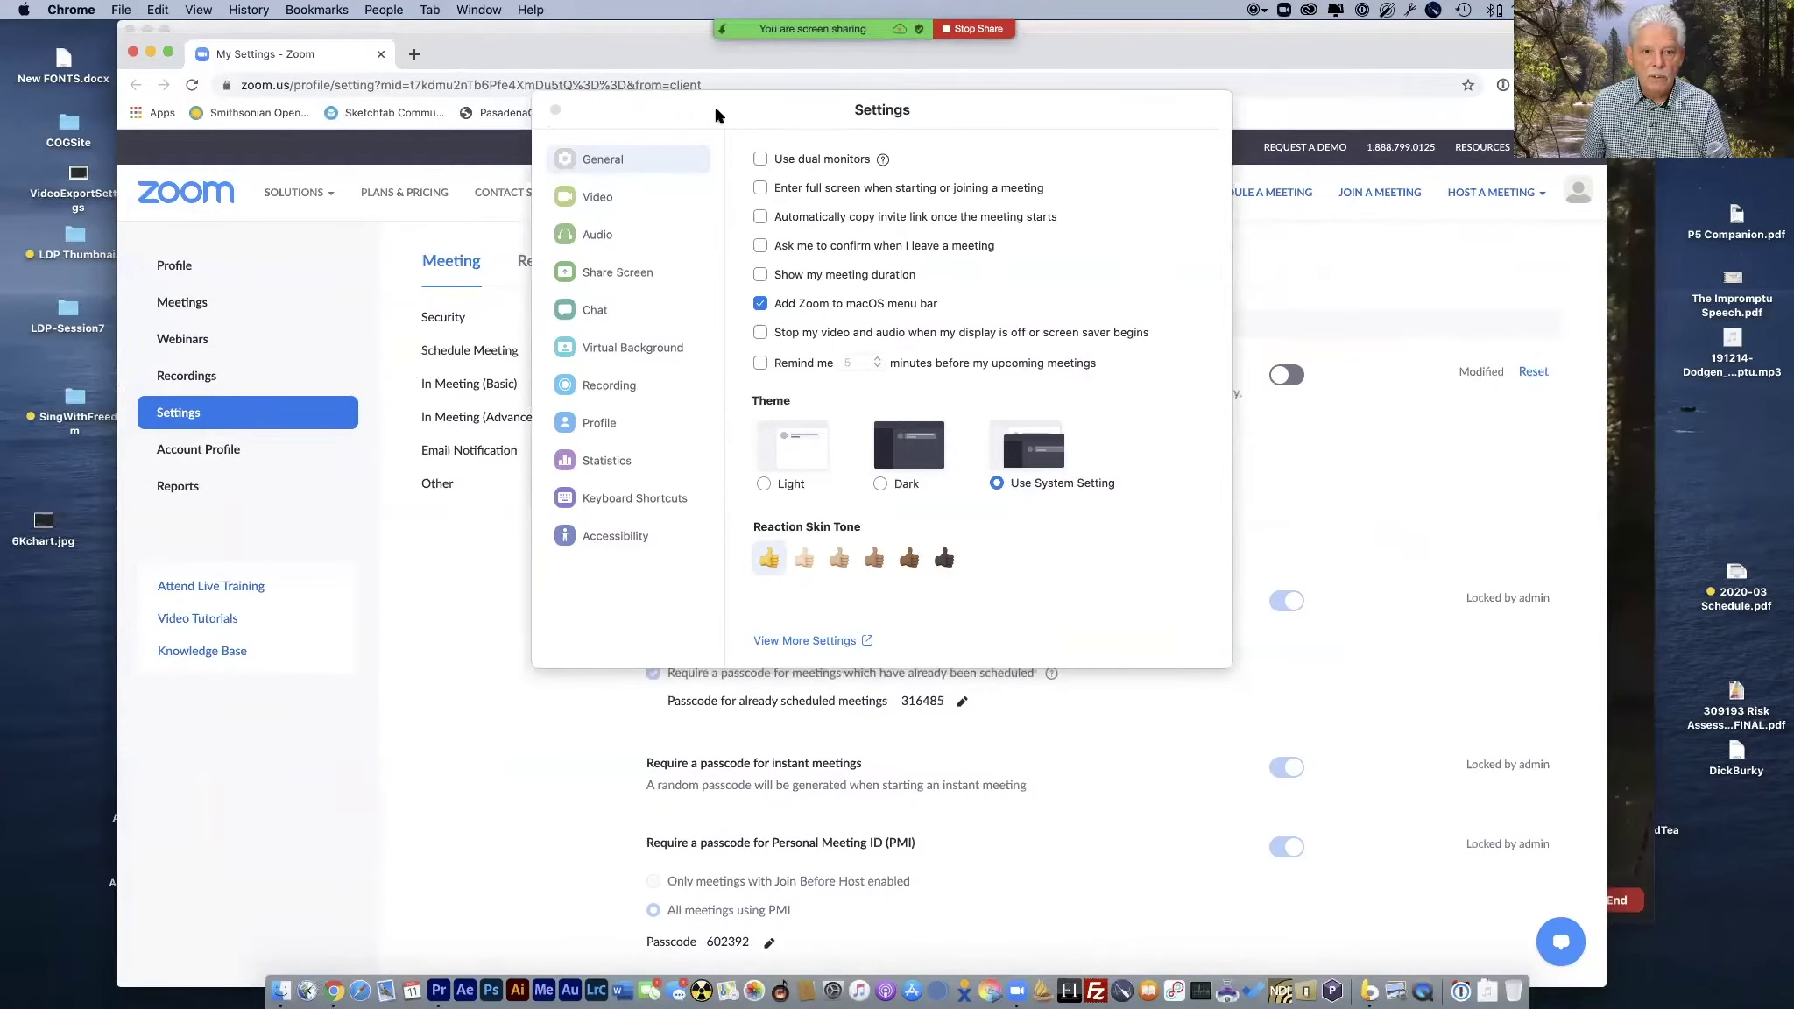
left_click_drag(716, 115, 1788, 368)
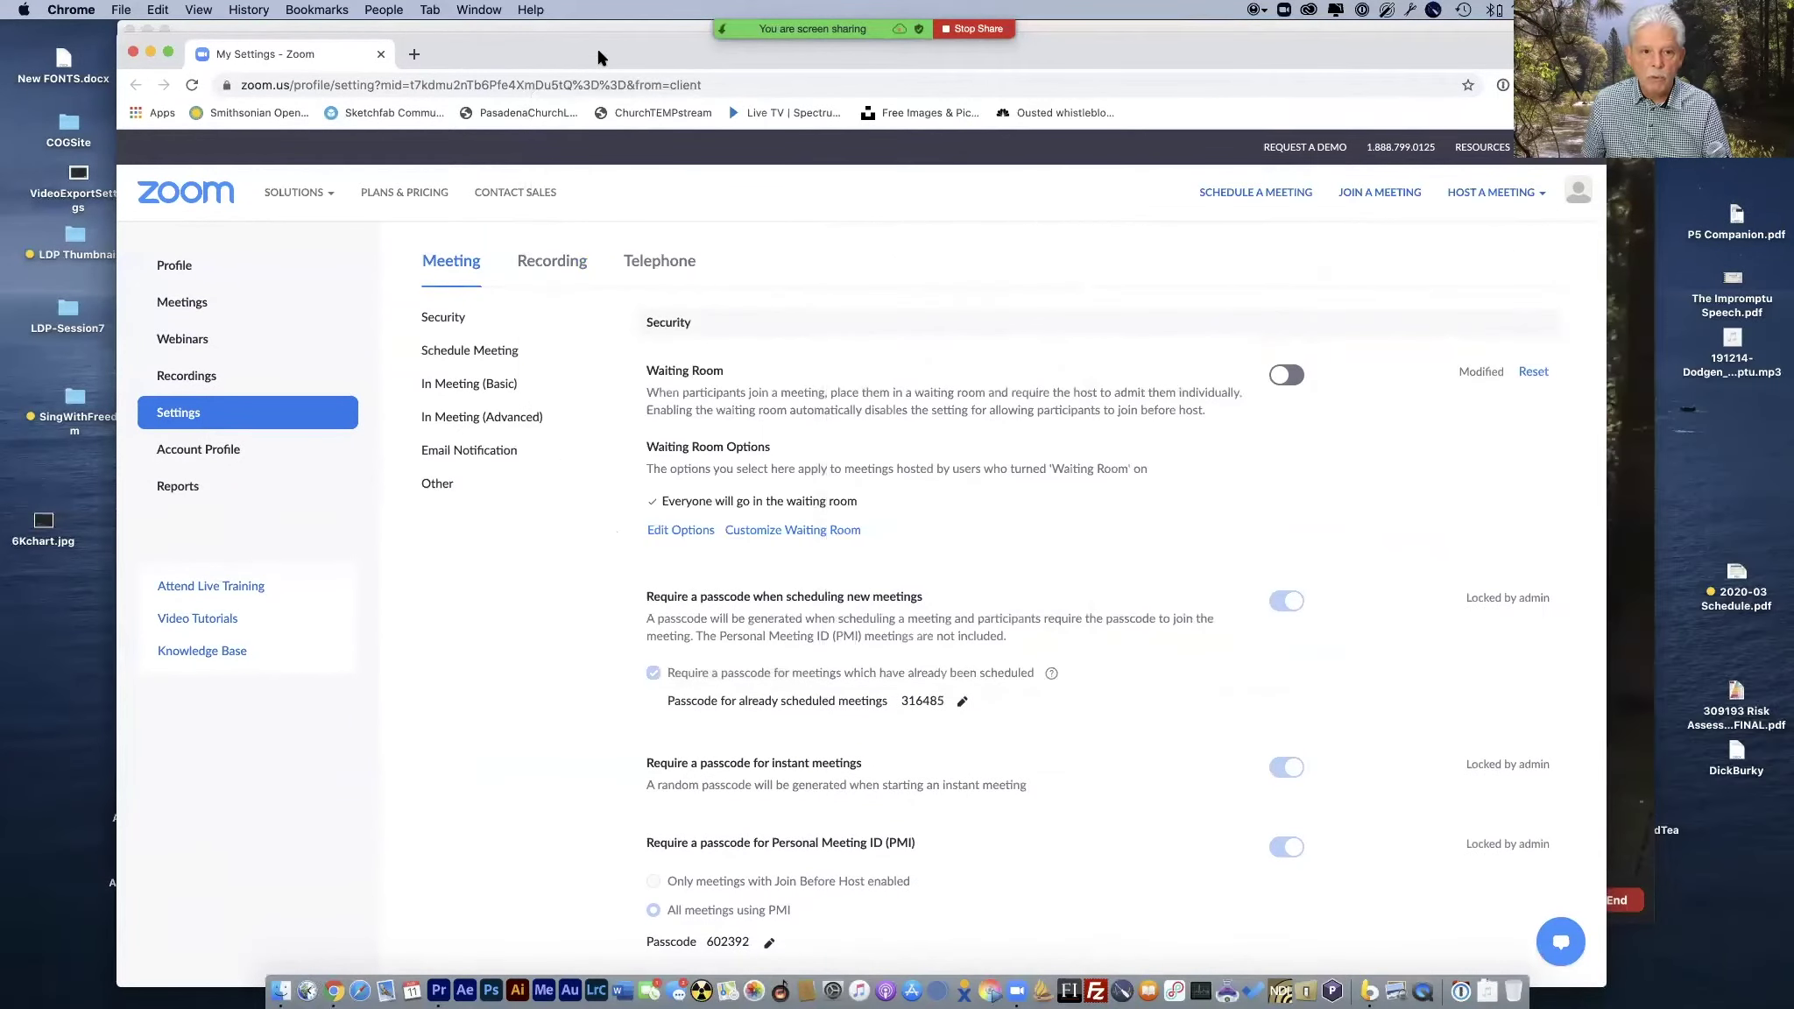
left_click_drag(598, 57, 590, 60)
View the account profile page, and skim the web meeting settings from Security through In Meeting (Basic) and back
left_click(167, 267)
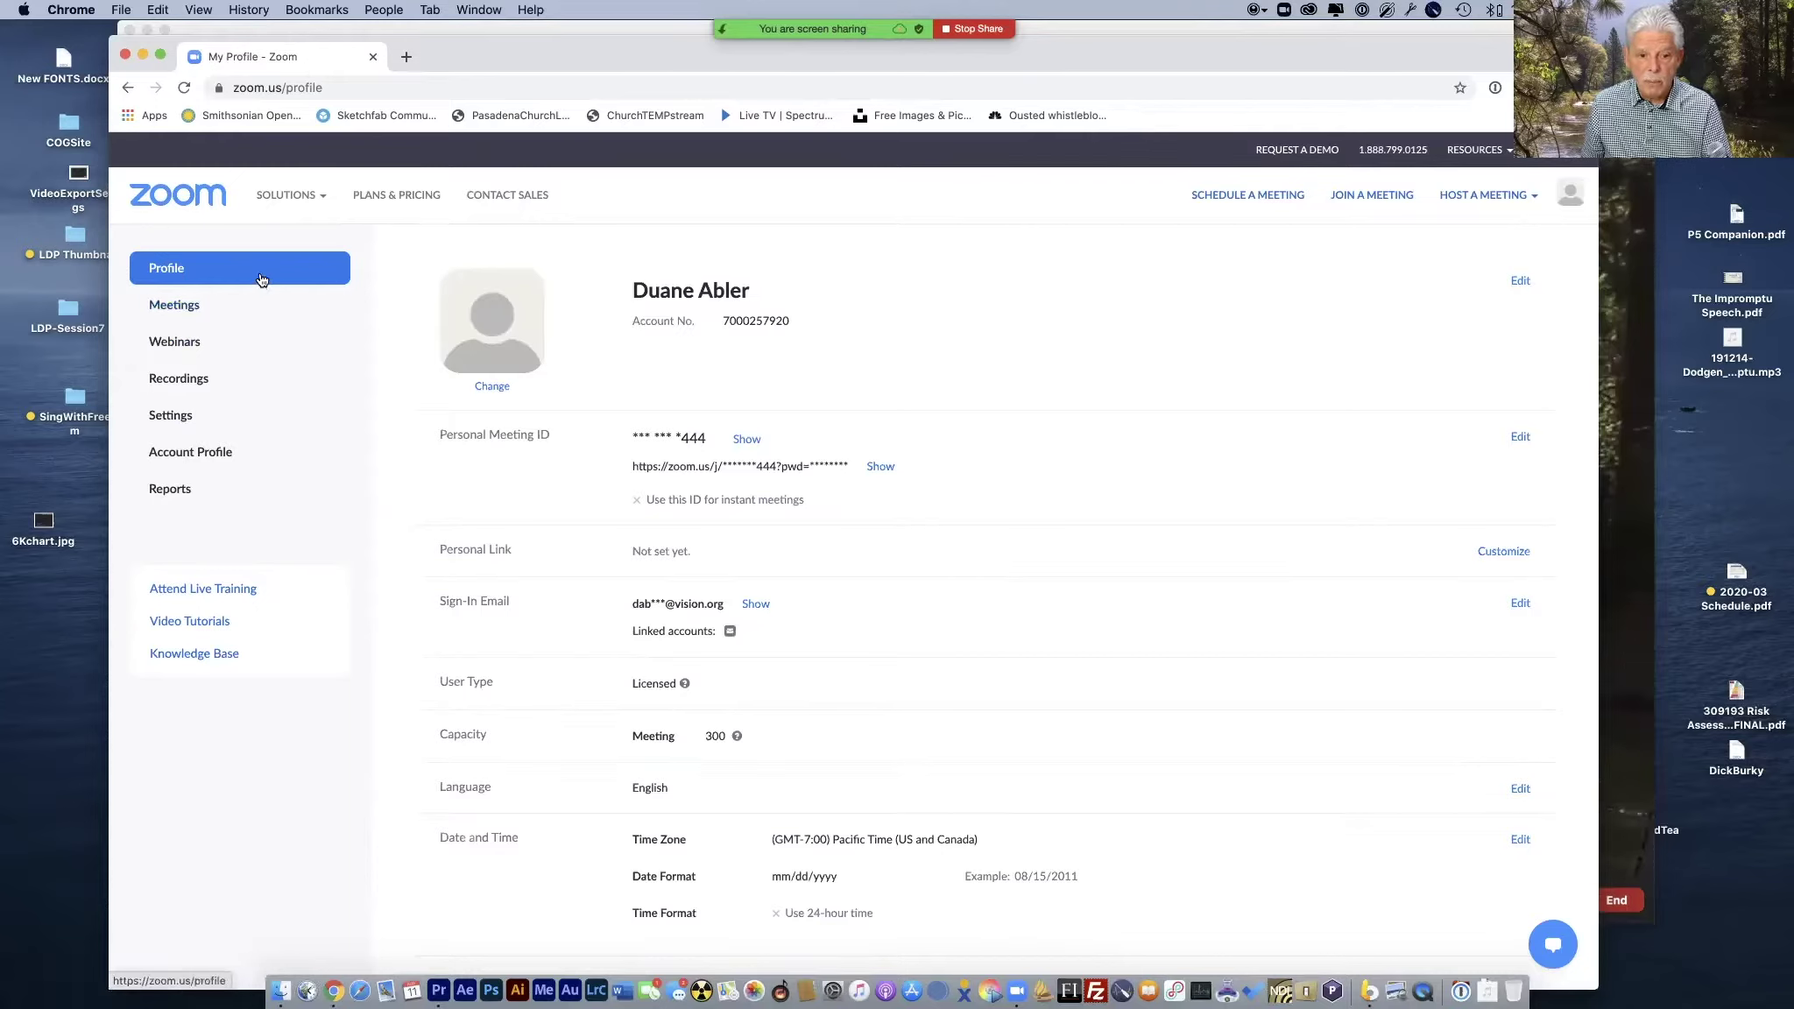
left_click(175, 417)
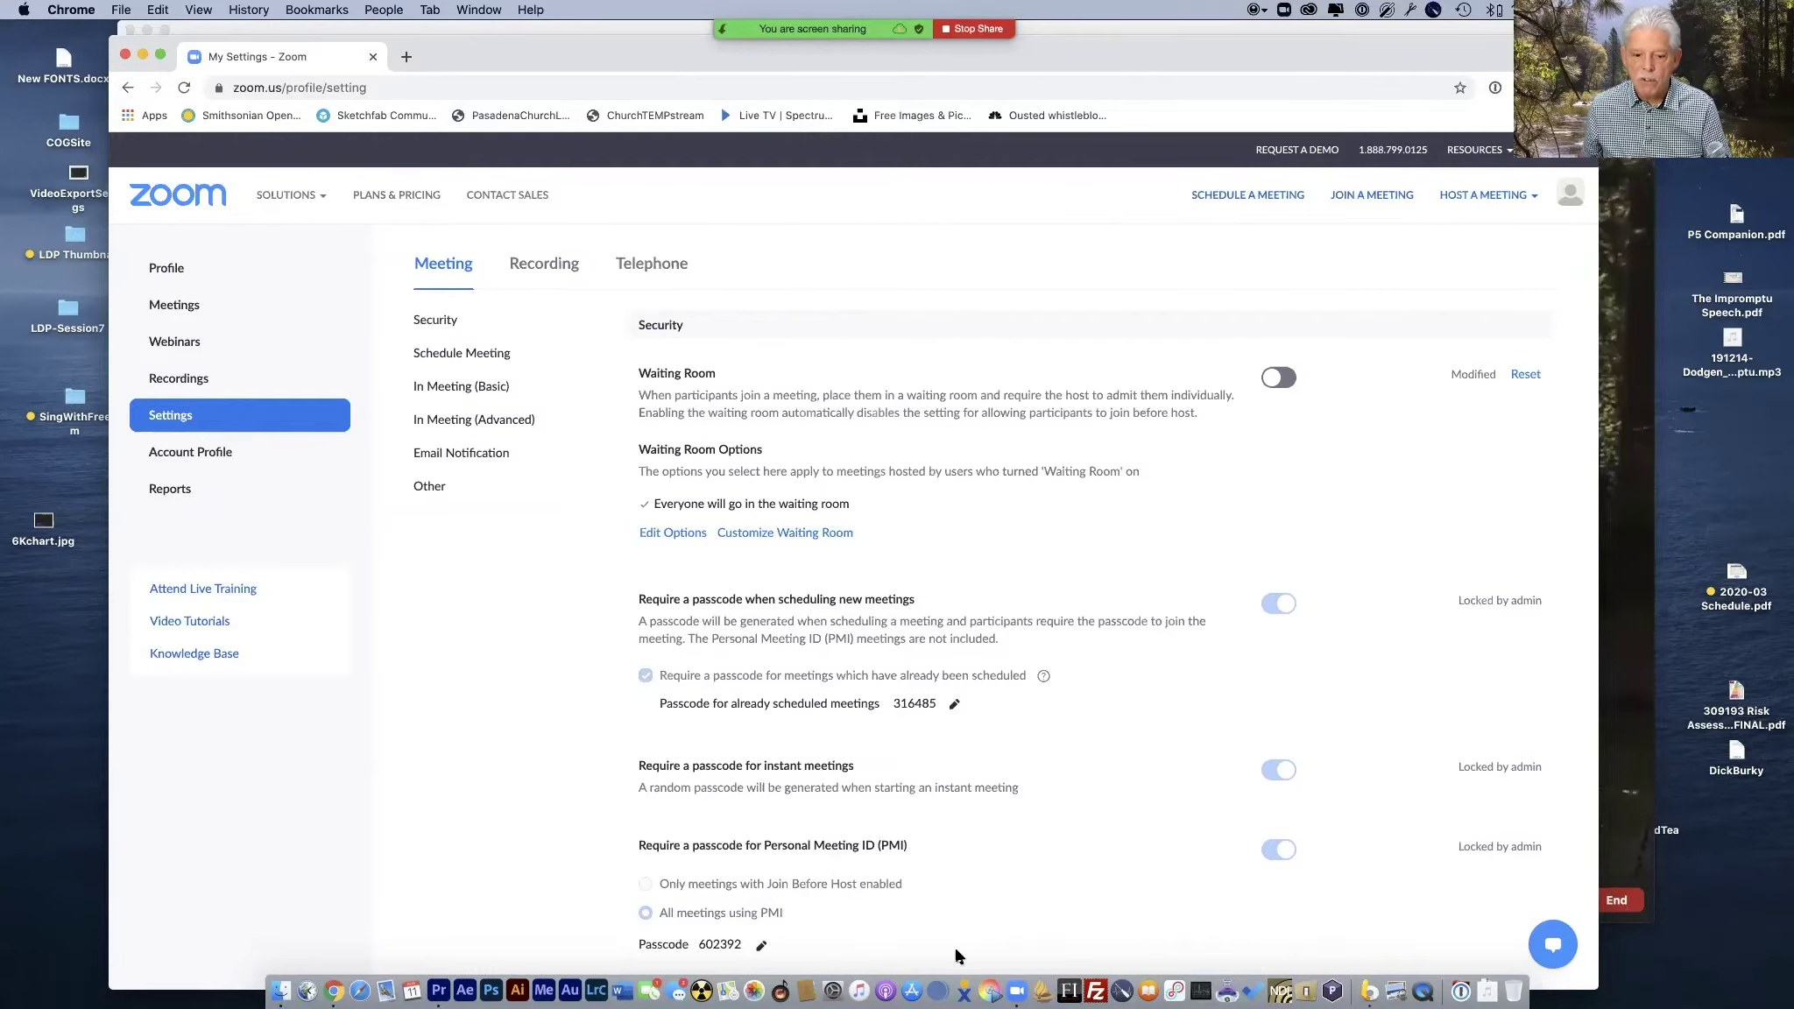
scroll(1008, 560, "down", 10)
scroll(999, 533, "down", 15)
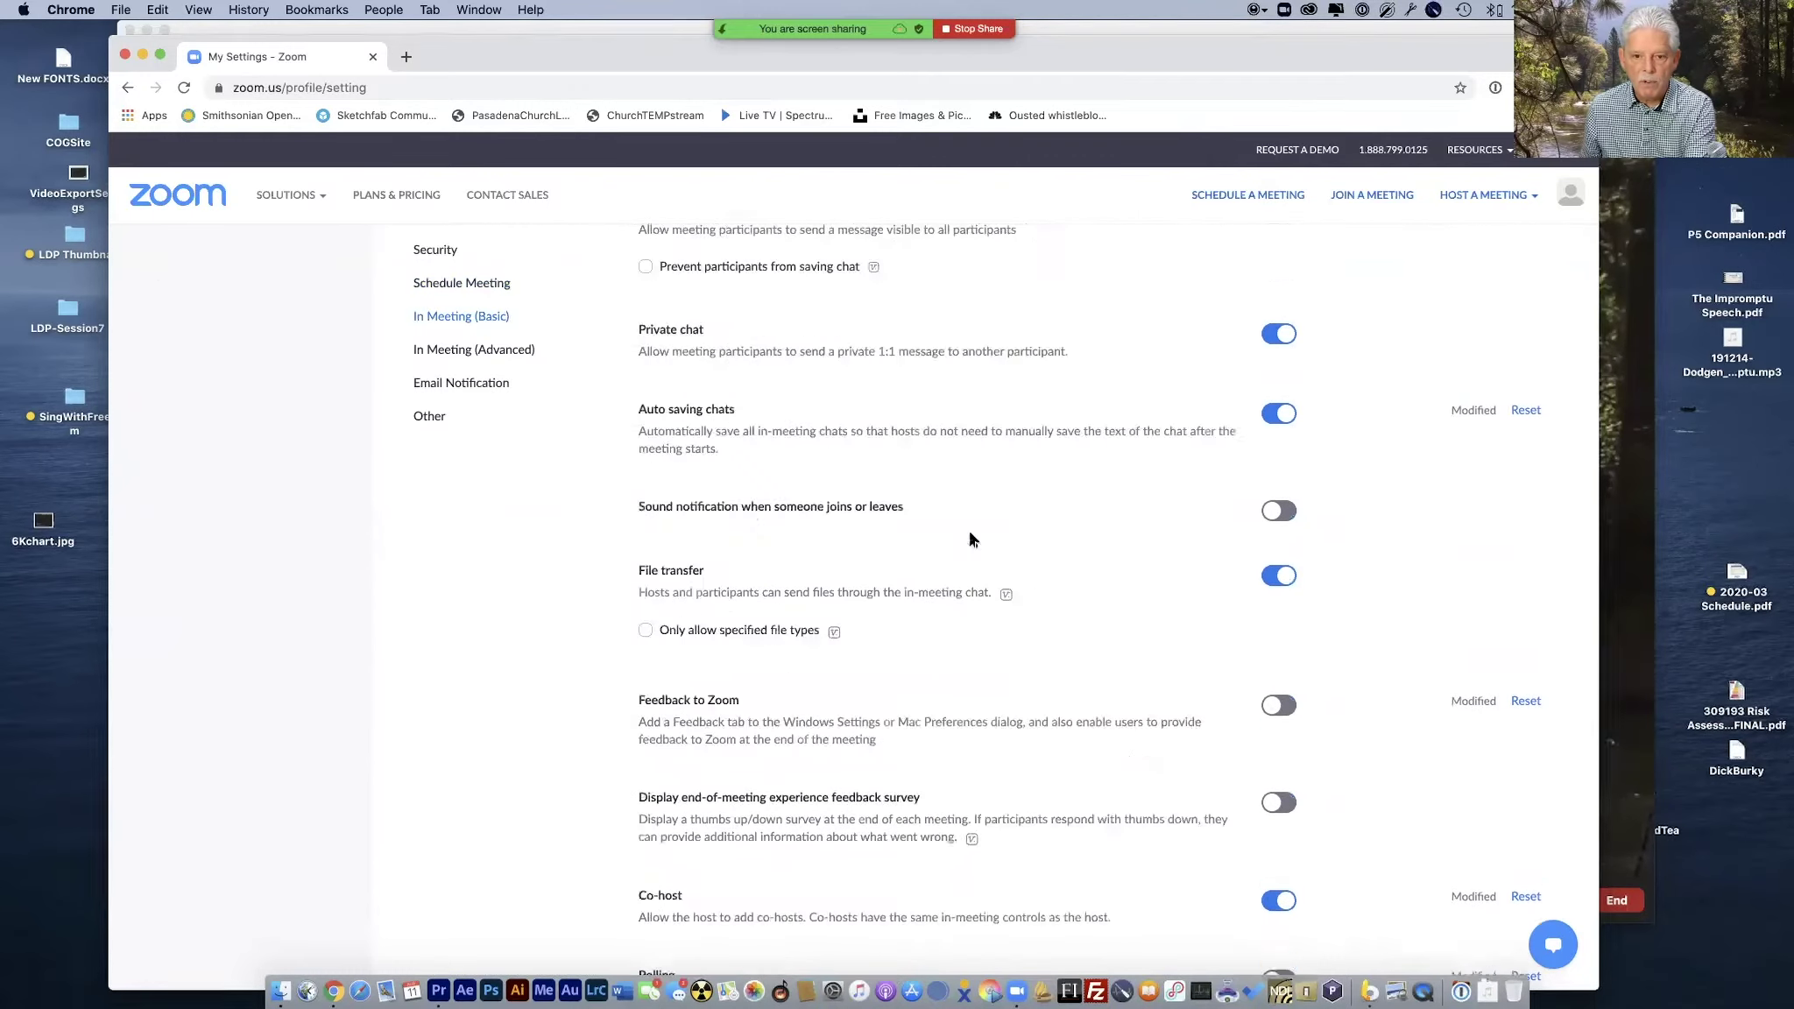
scroll(982, 545, "up", 20)
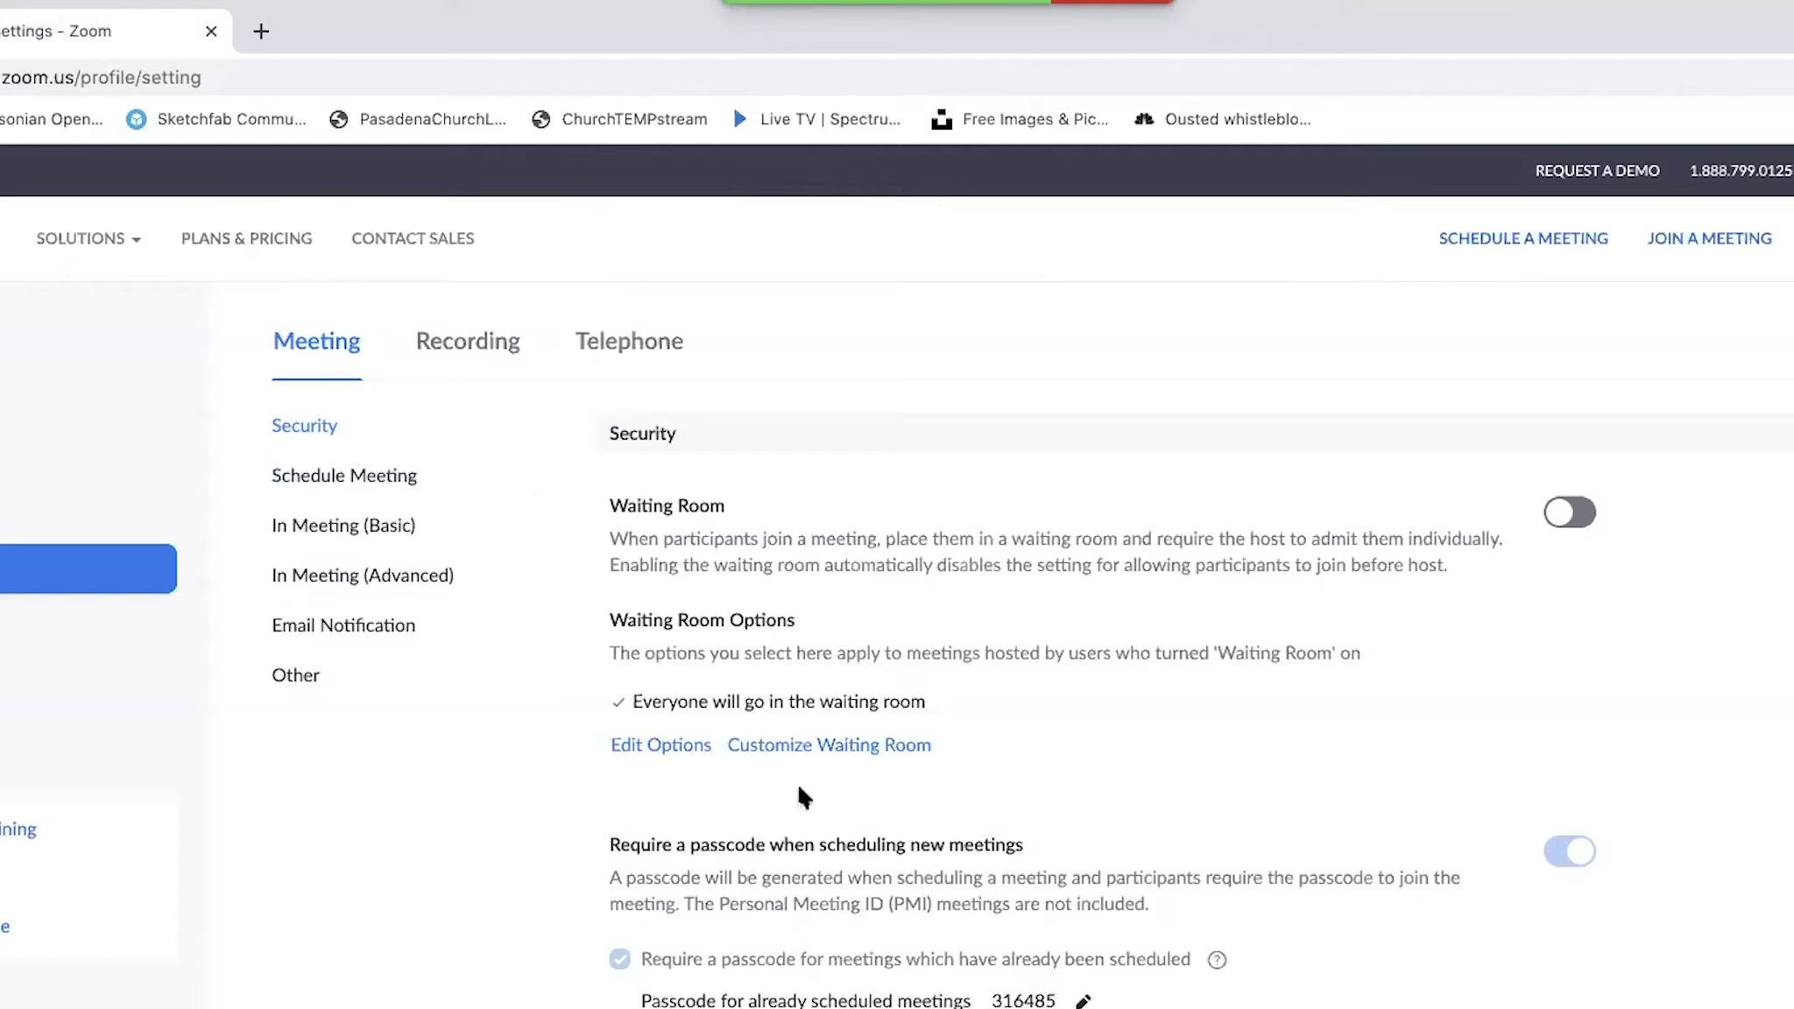
scroll(843, 760, "down", 10)
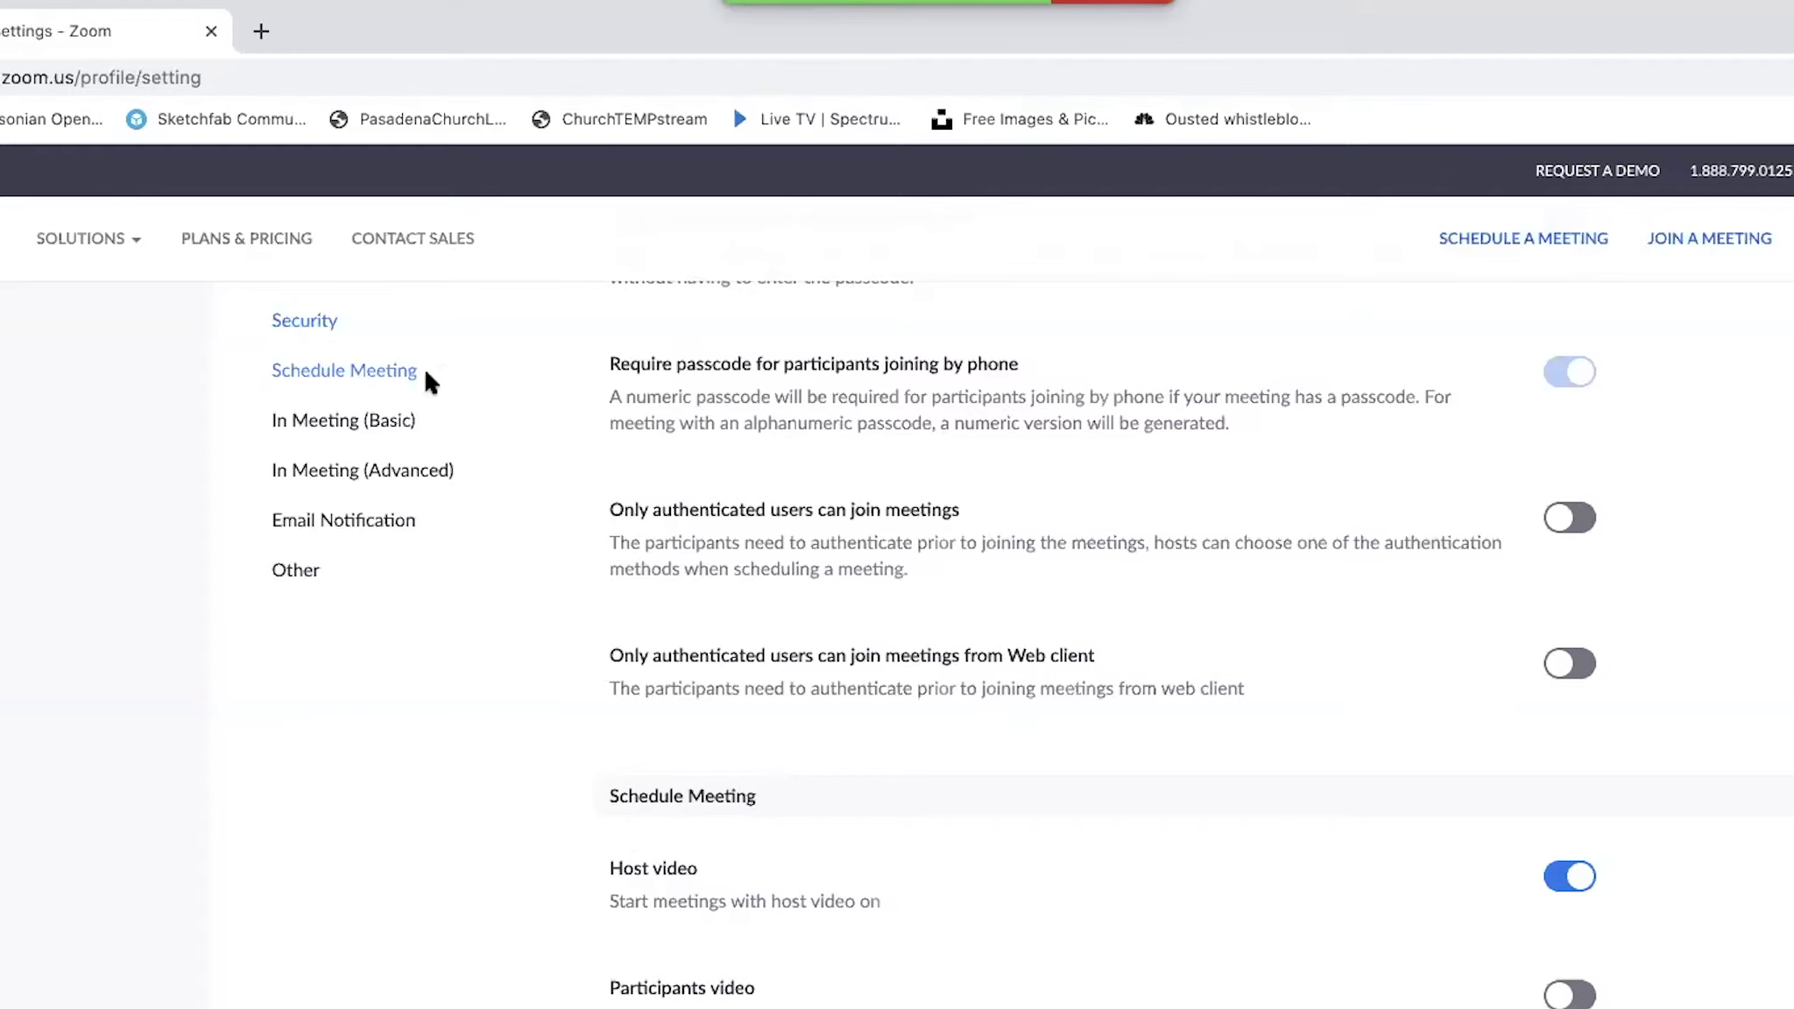
scroll(427, 378, "up", 8)
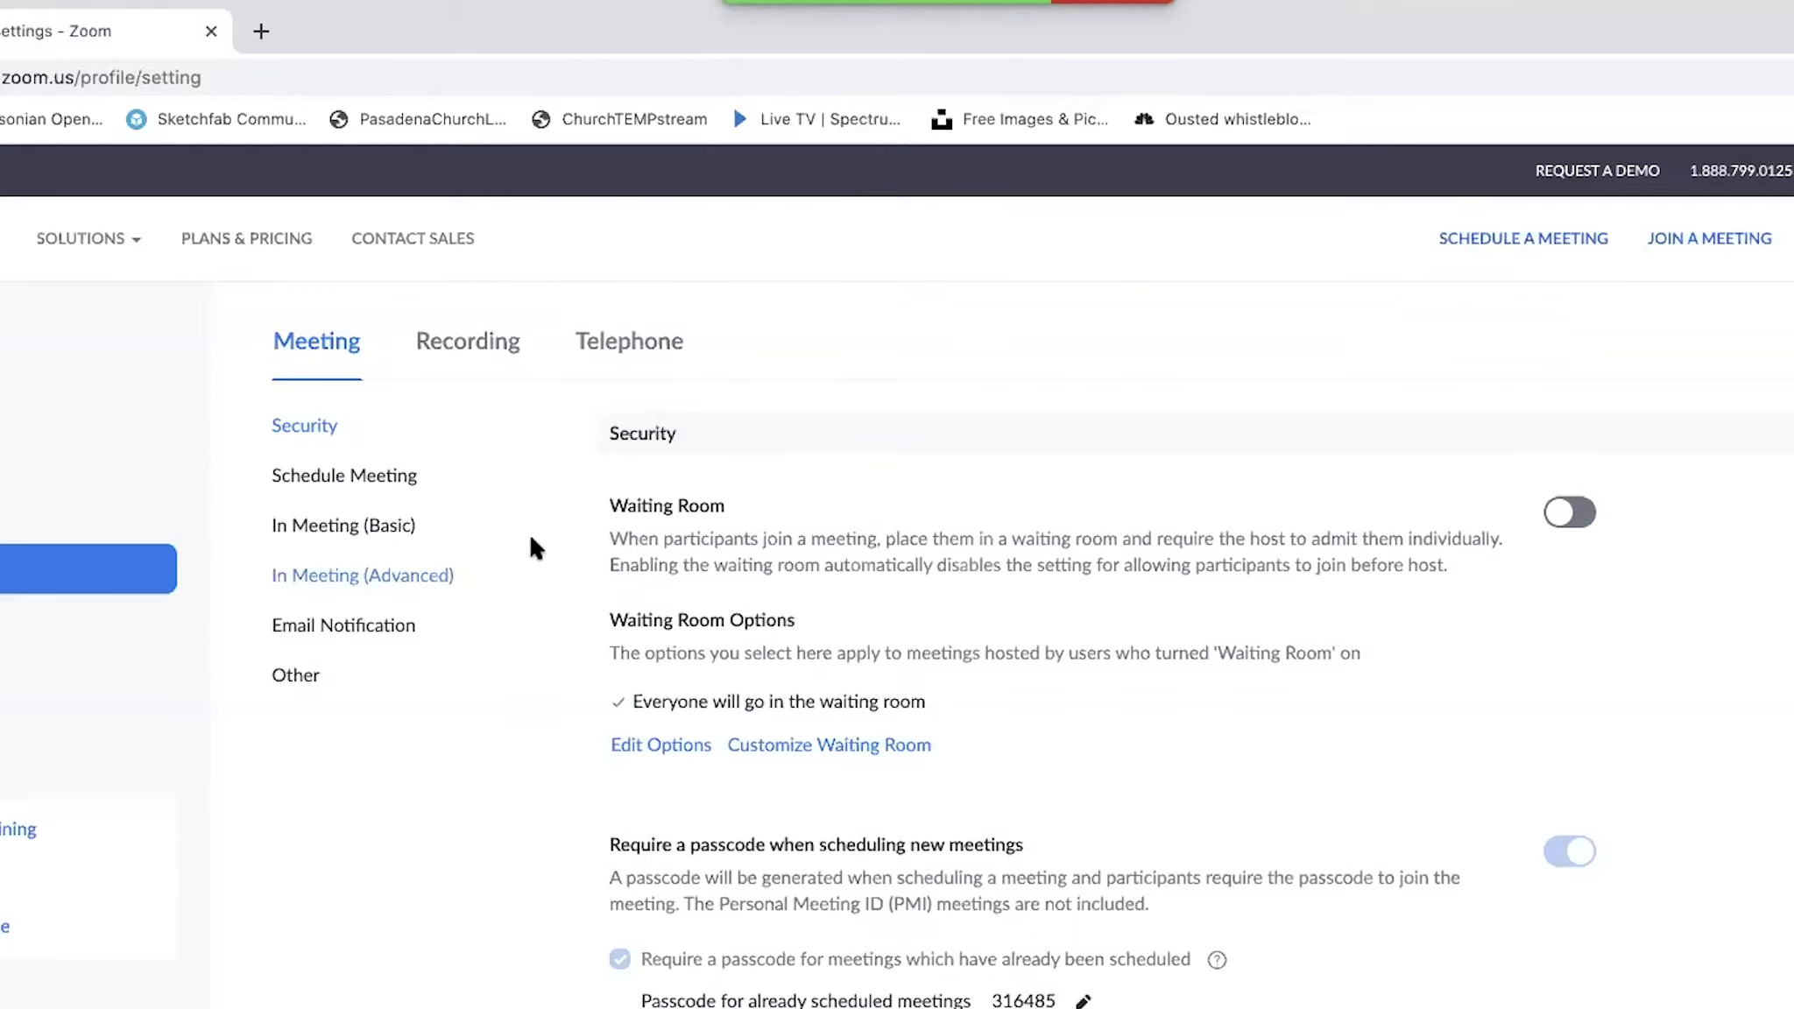
Go through the Schedule Meeting, In Meeting (Basic) and In Meeting (Advanced) settings and return to Security
left_click(342, 475)
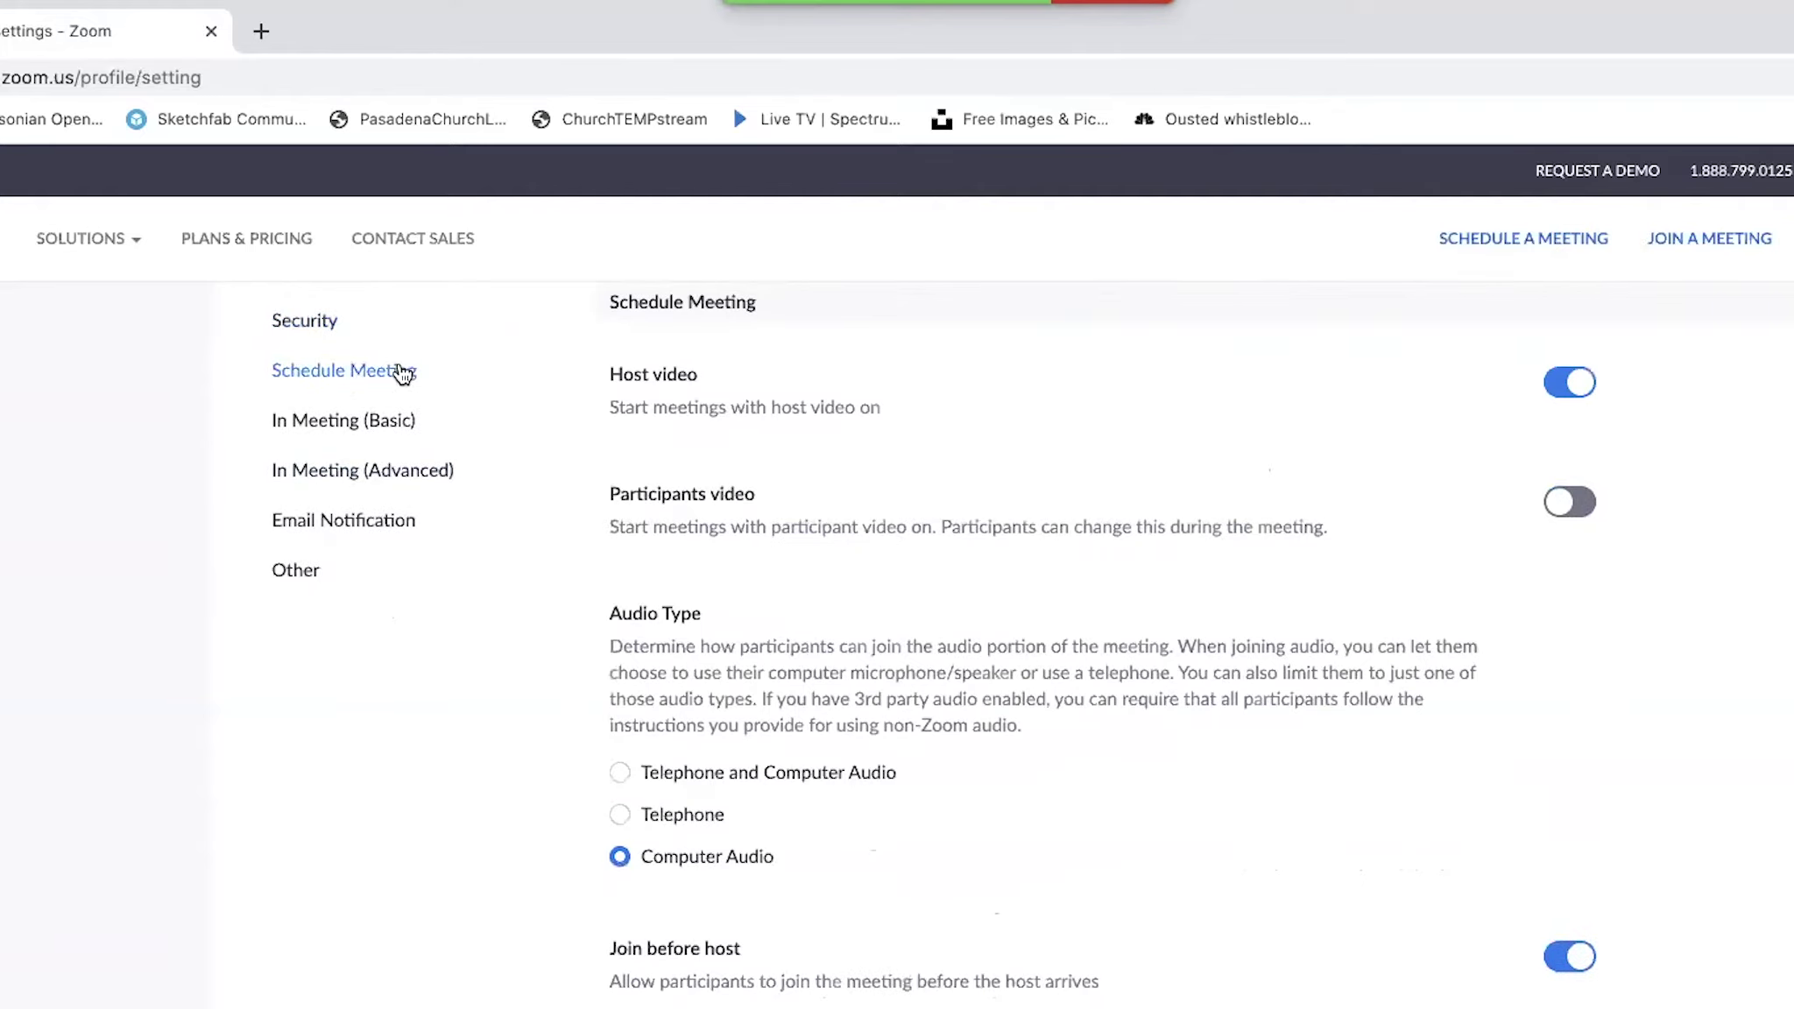
left_click(322, 423)
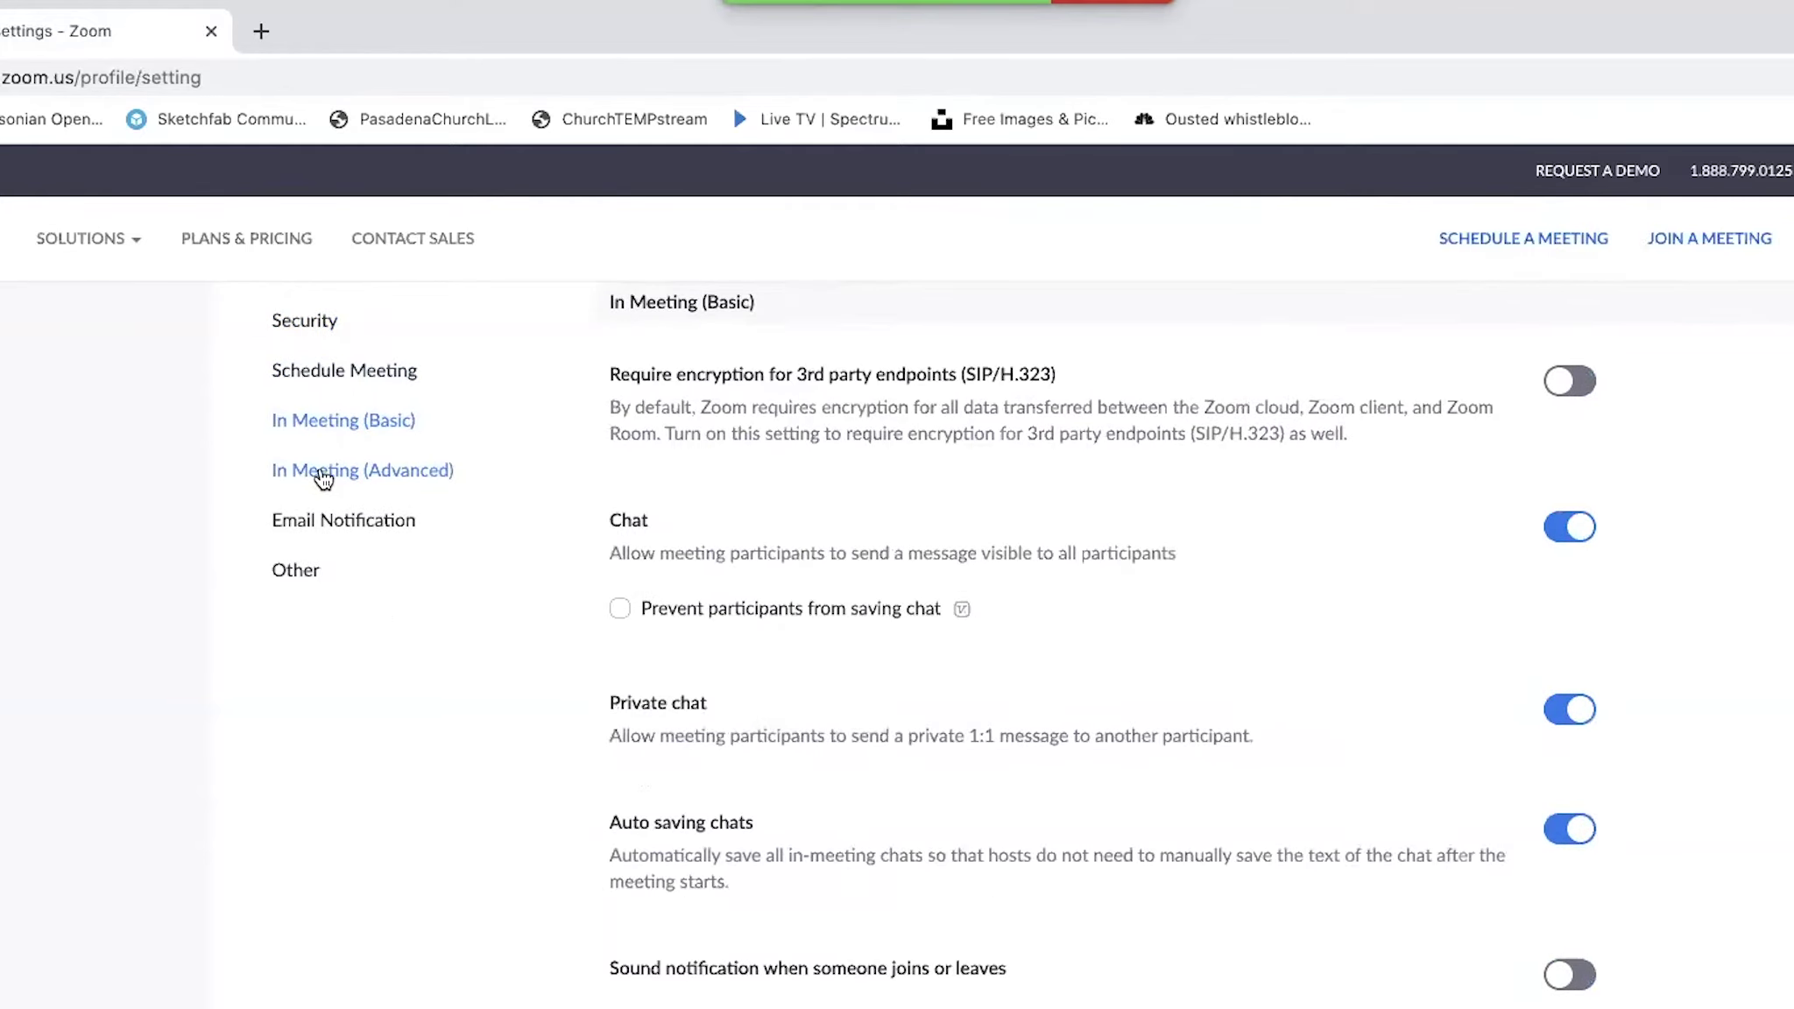
left_click(322, 473)
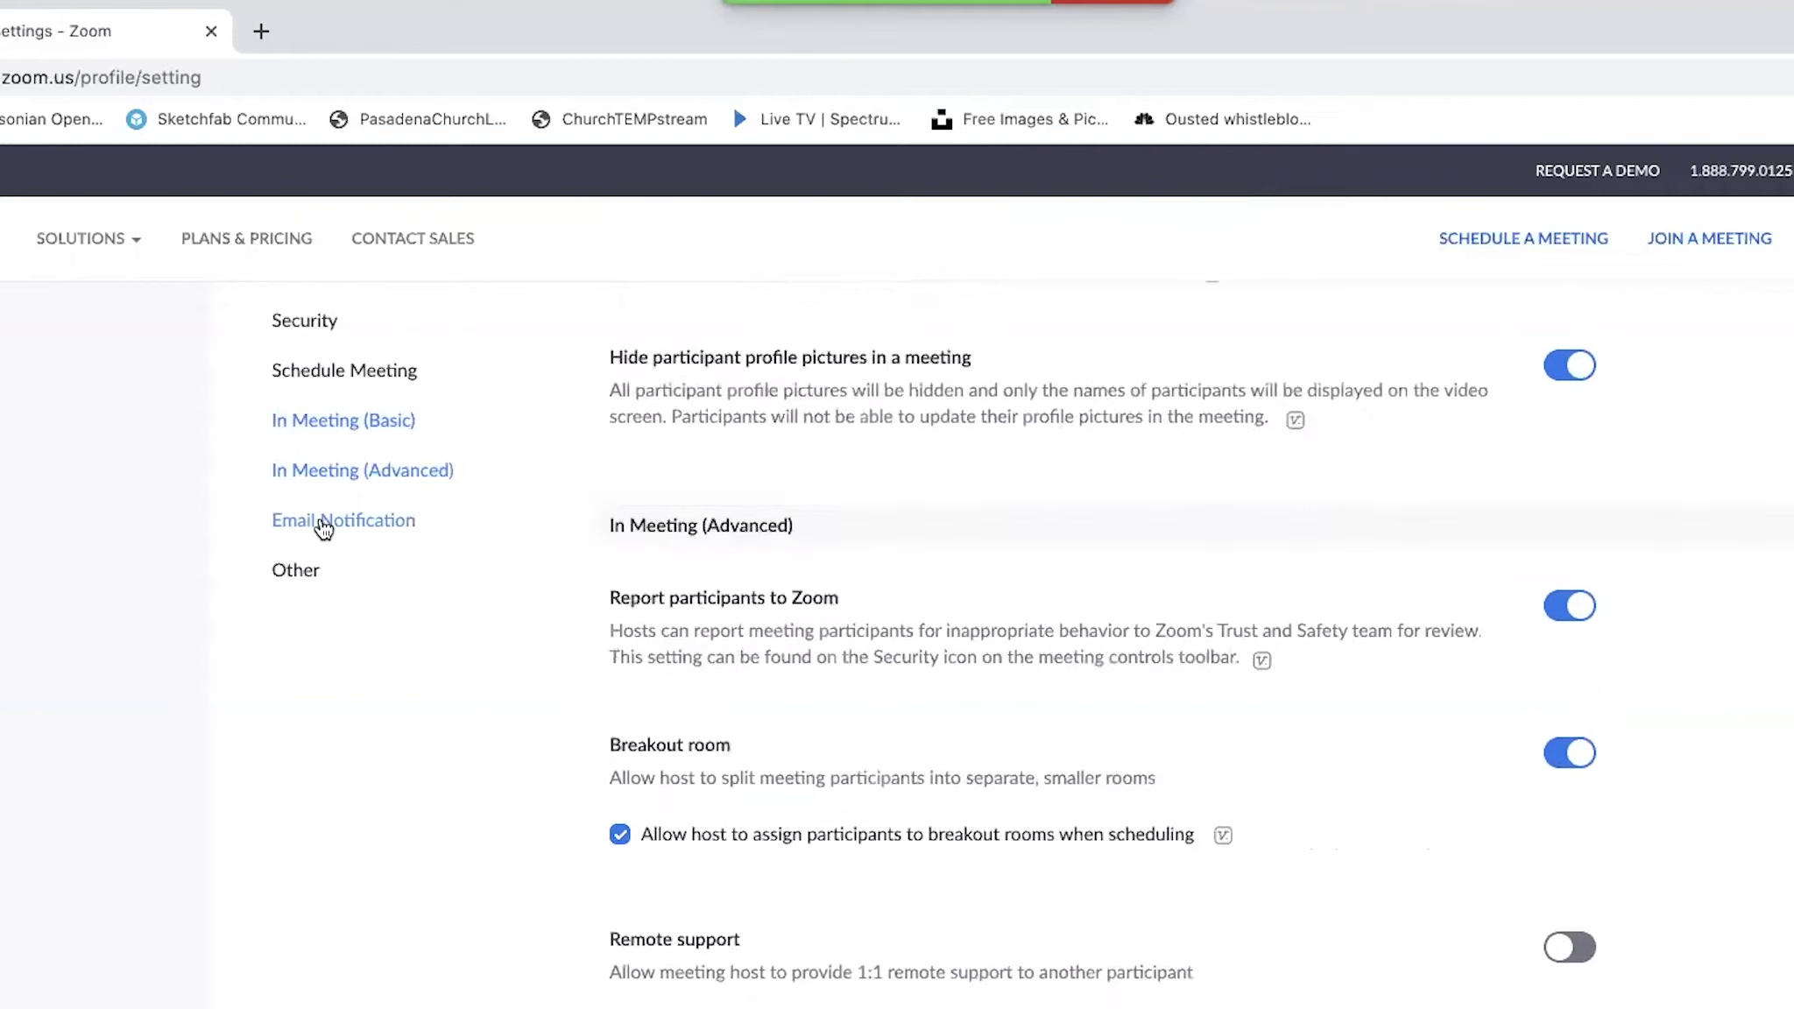
left_click(321, 323)
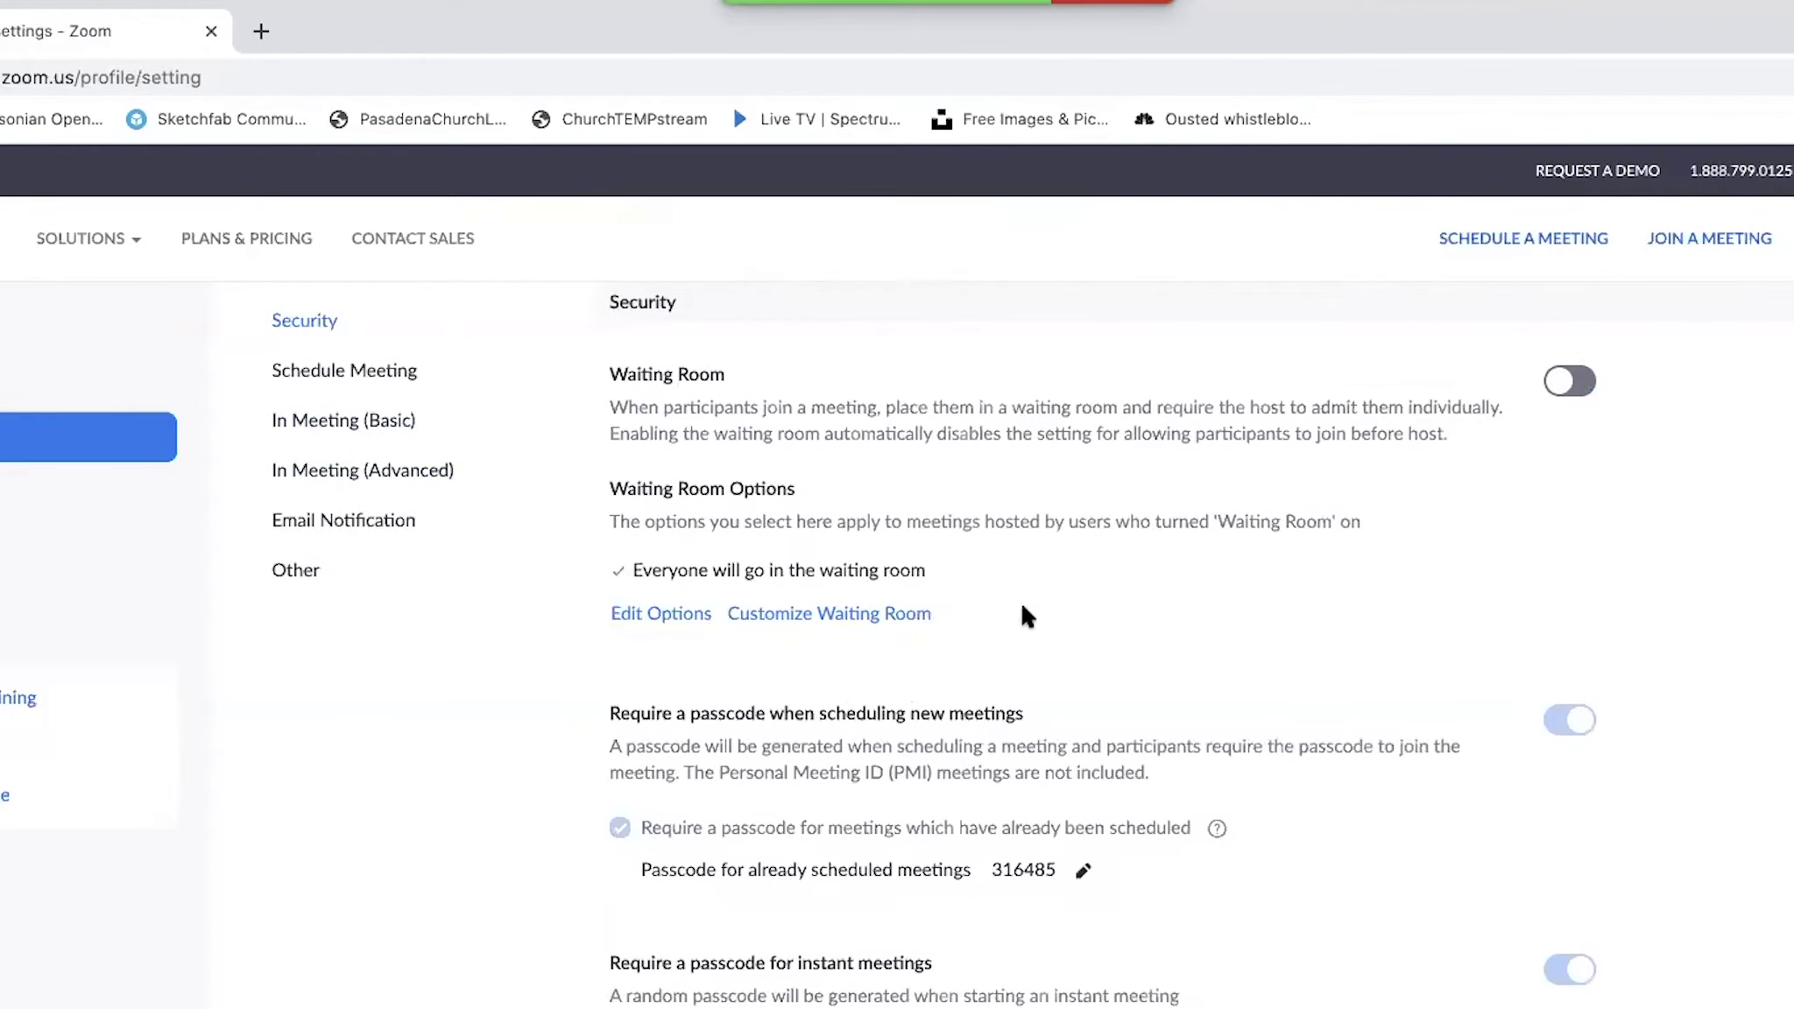
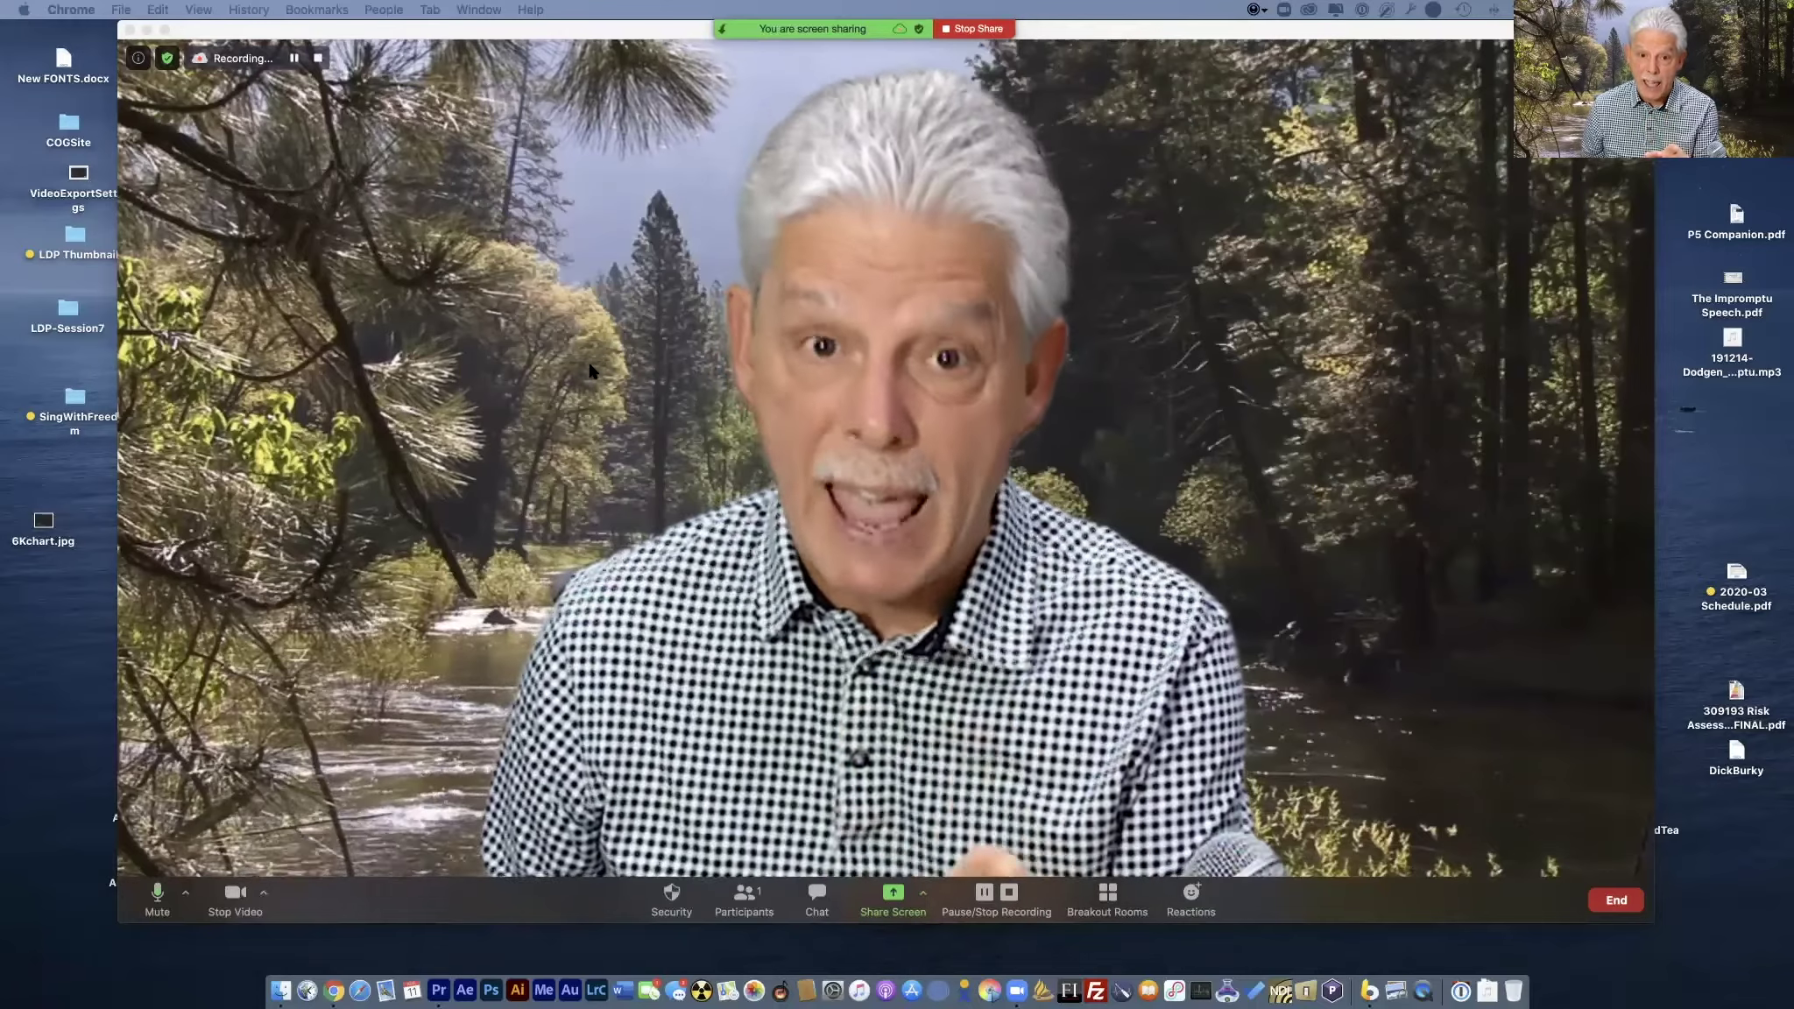
Open the meeting's settings and bring up the advanced audio options
mouse_move(170, 68)
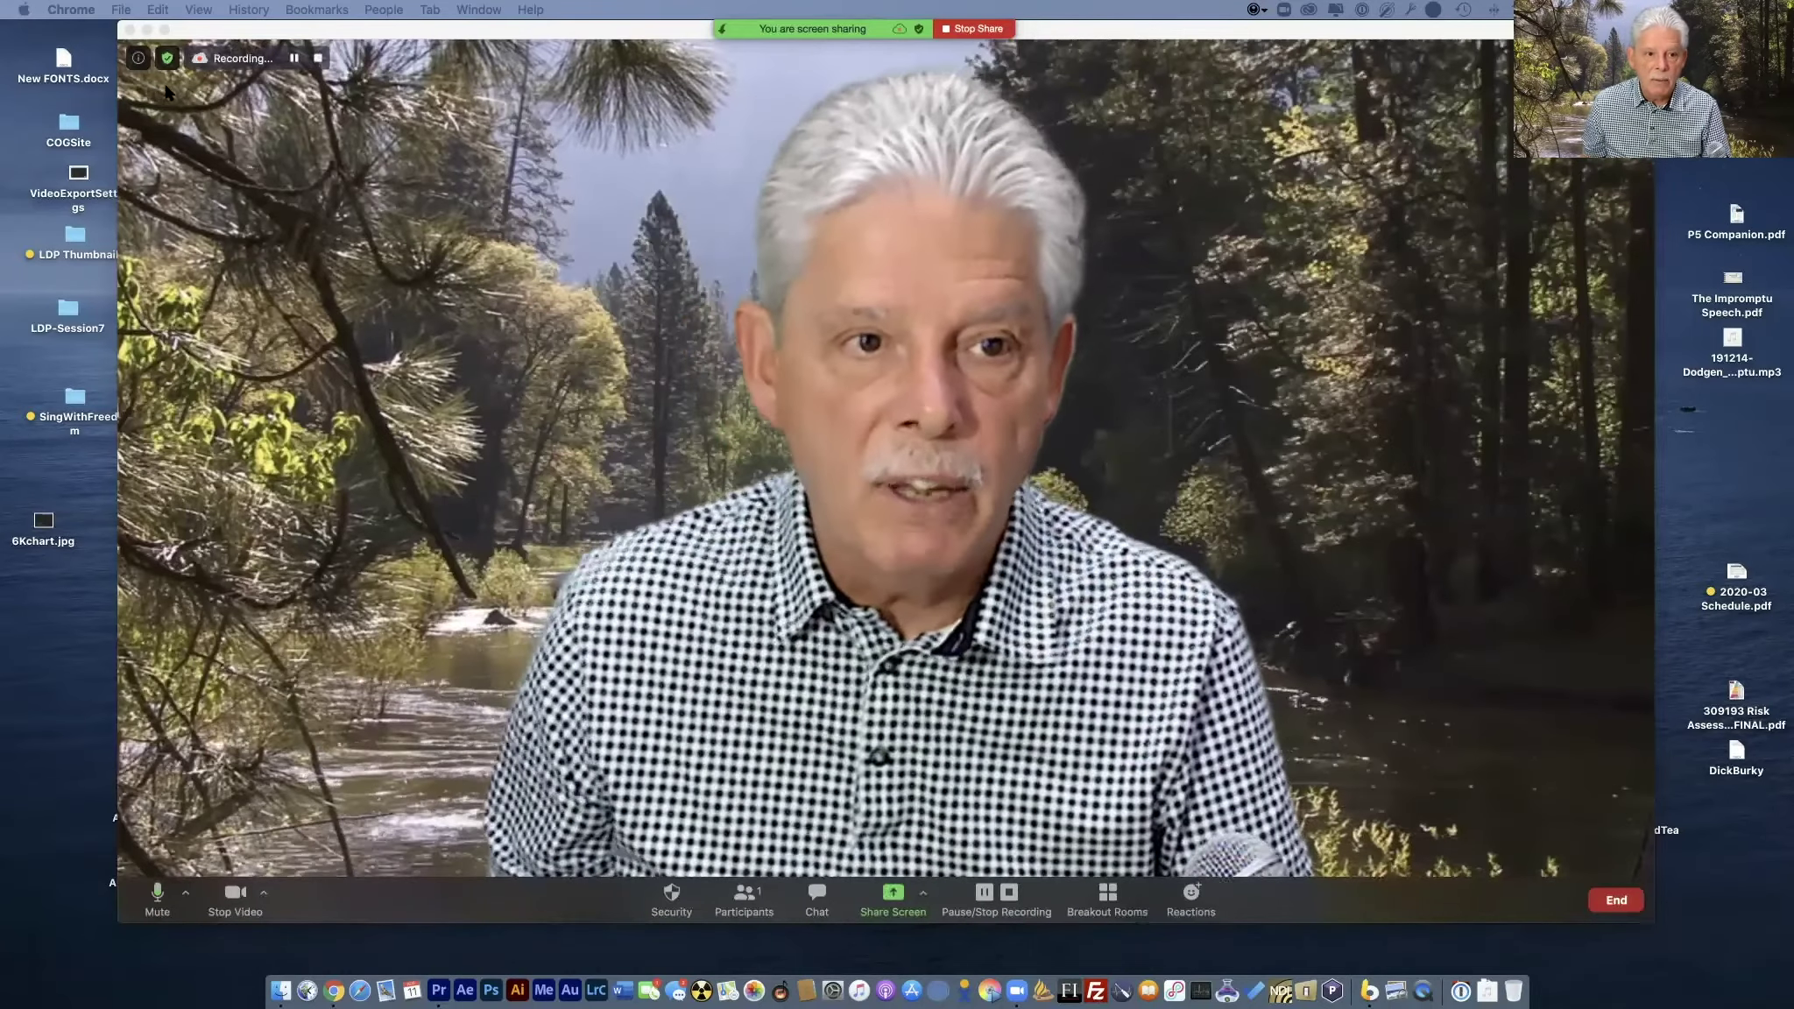
left_click(168, 60)
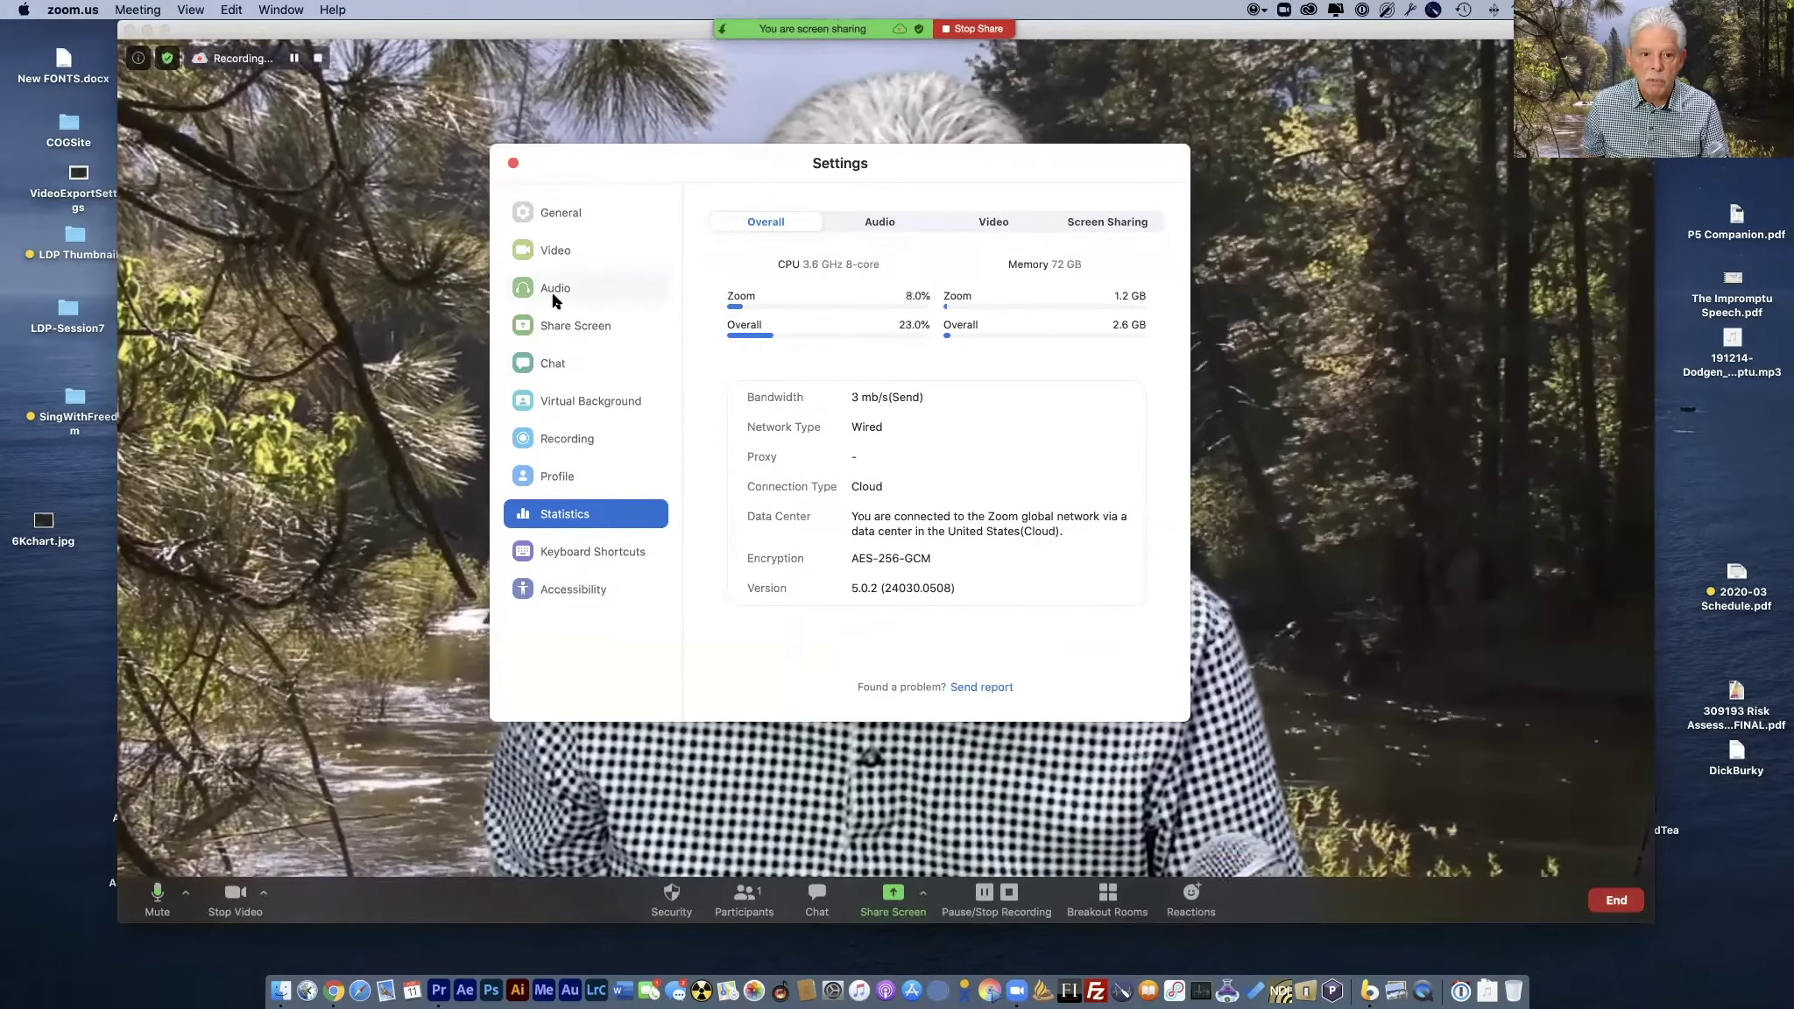
left_click(555, 293)
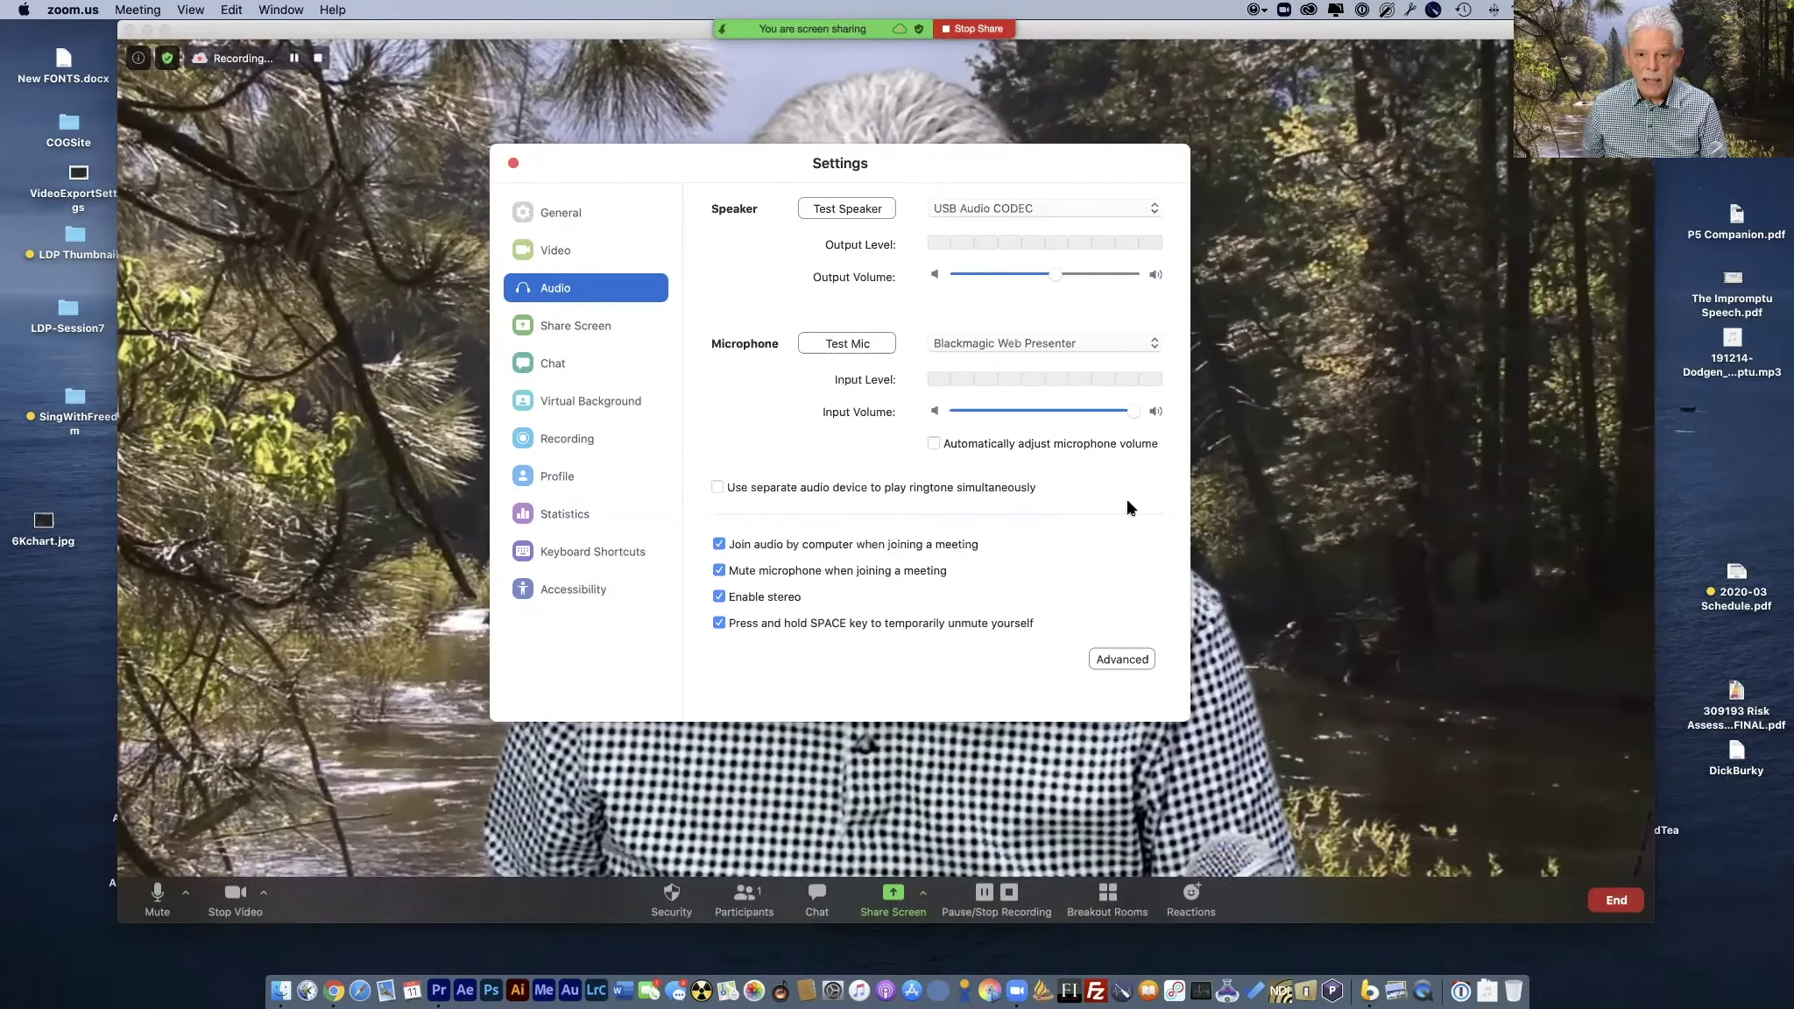
left_click(1127, 661)
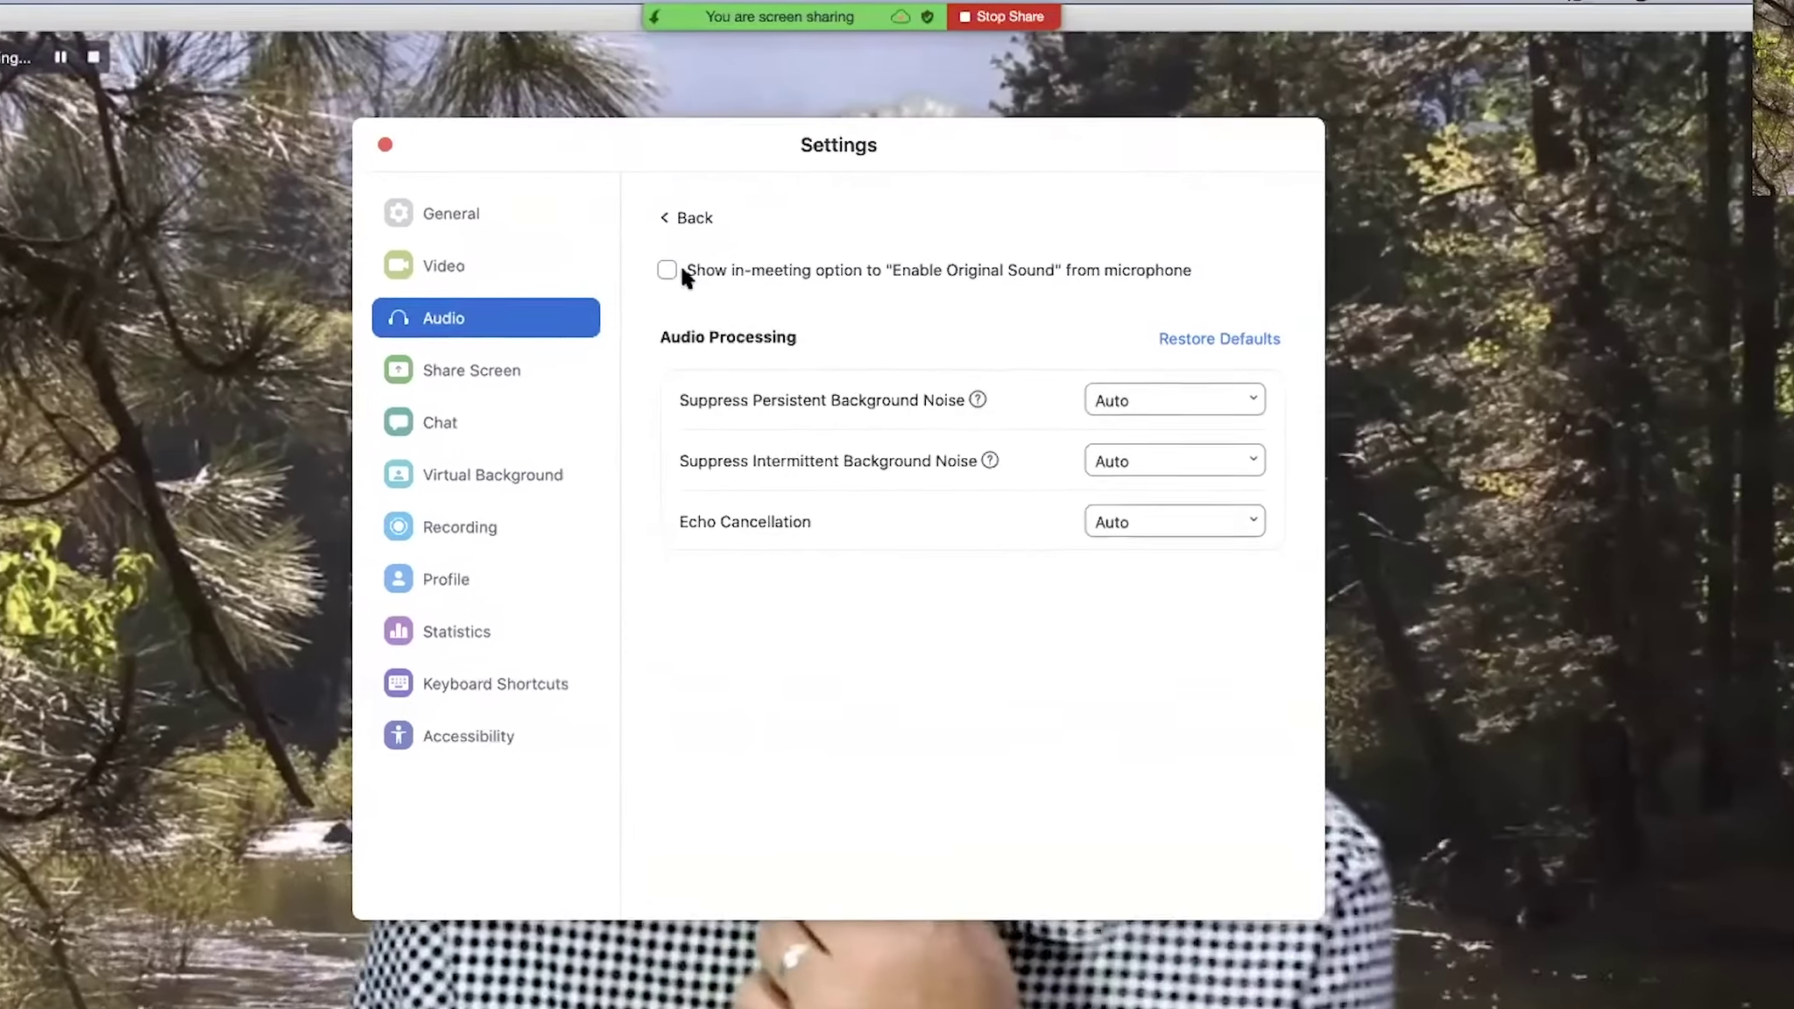
Turn on the in-meeting option to "Enable Original Sound" from the microphone, and move the settings window clear of the meeting's original sound control
mouse_move(748, 239)
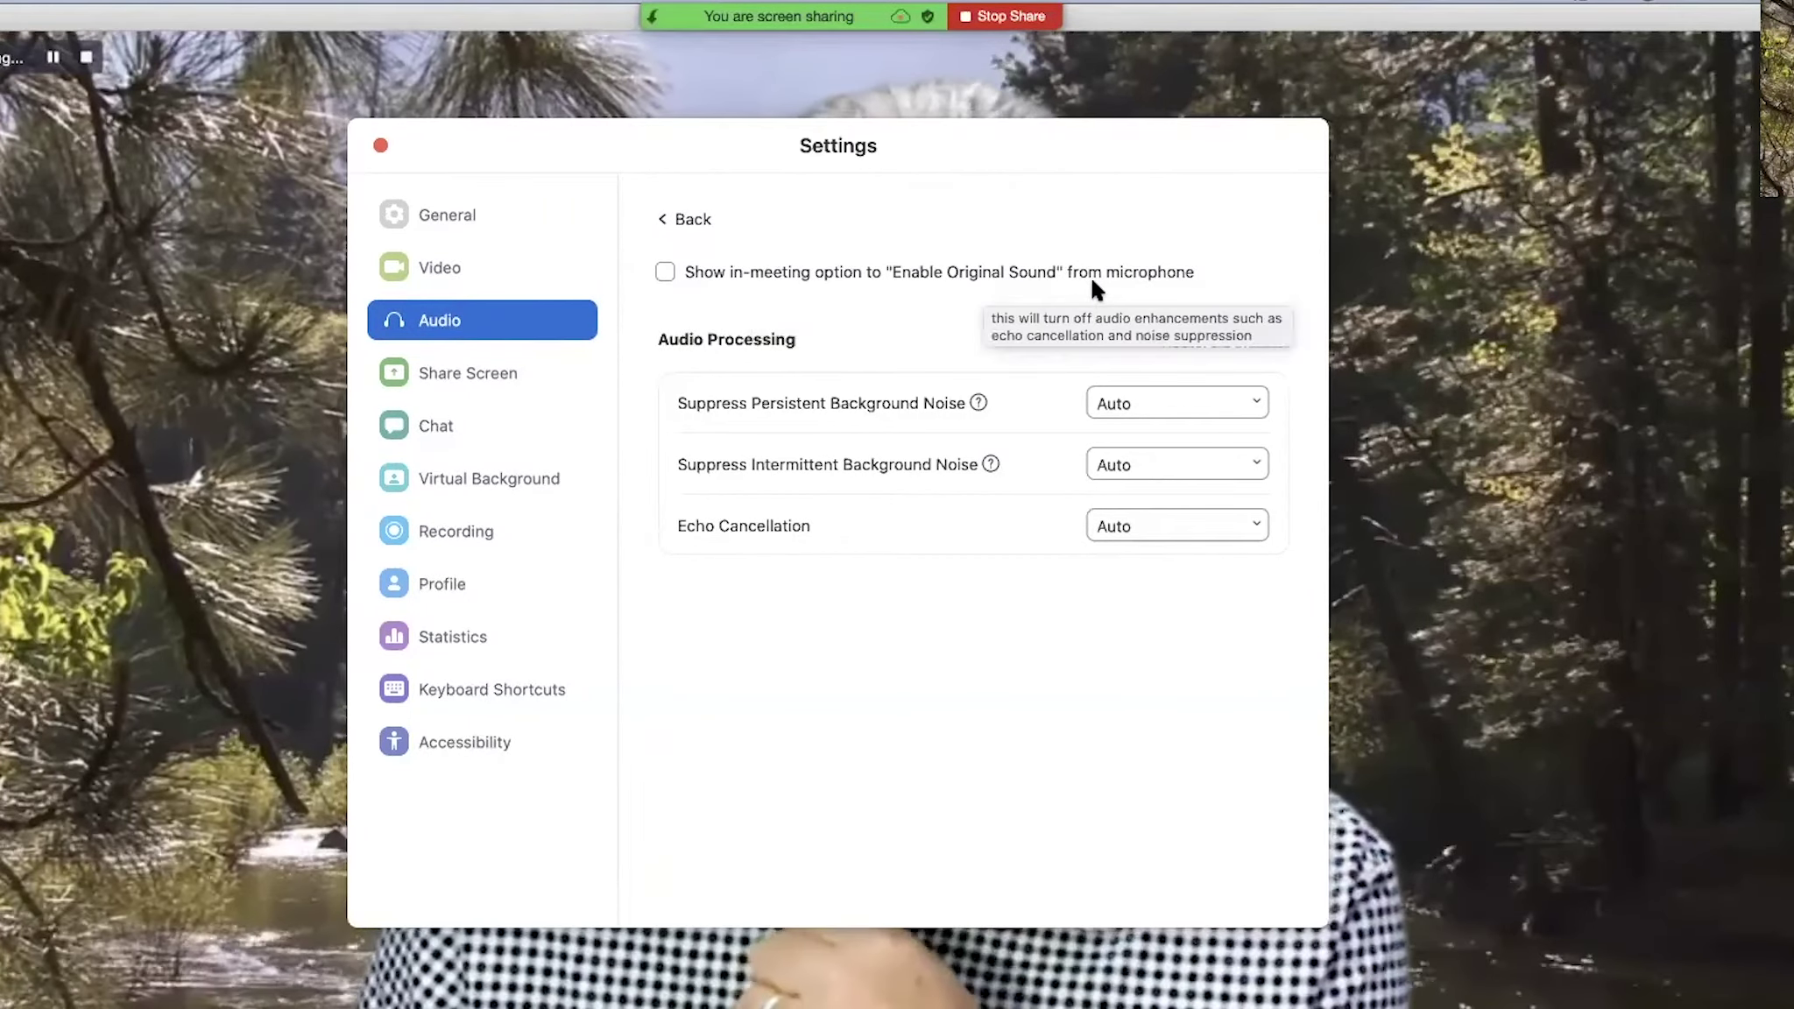
left_click_drag(554, 161, 312, 139)
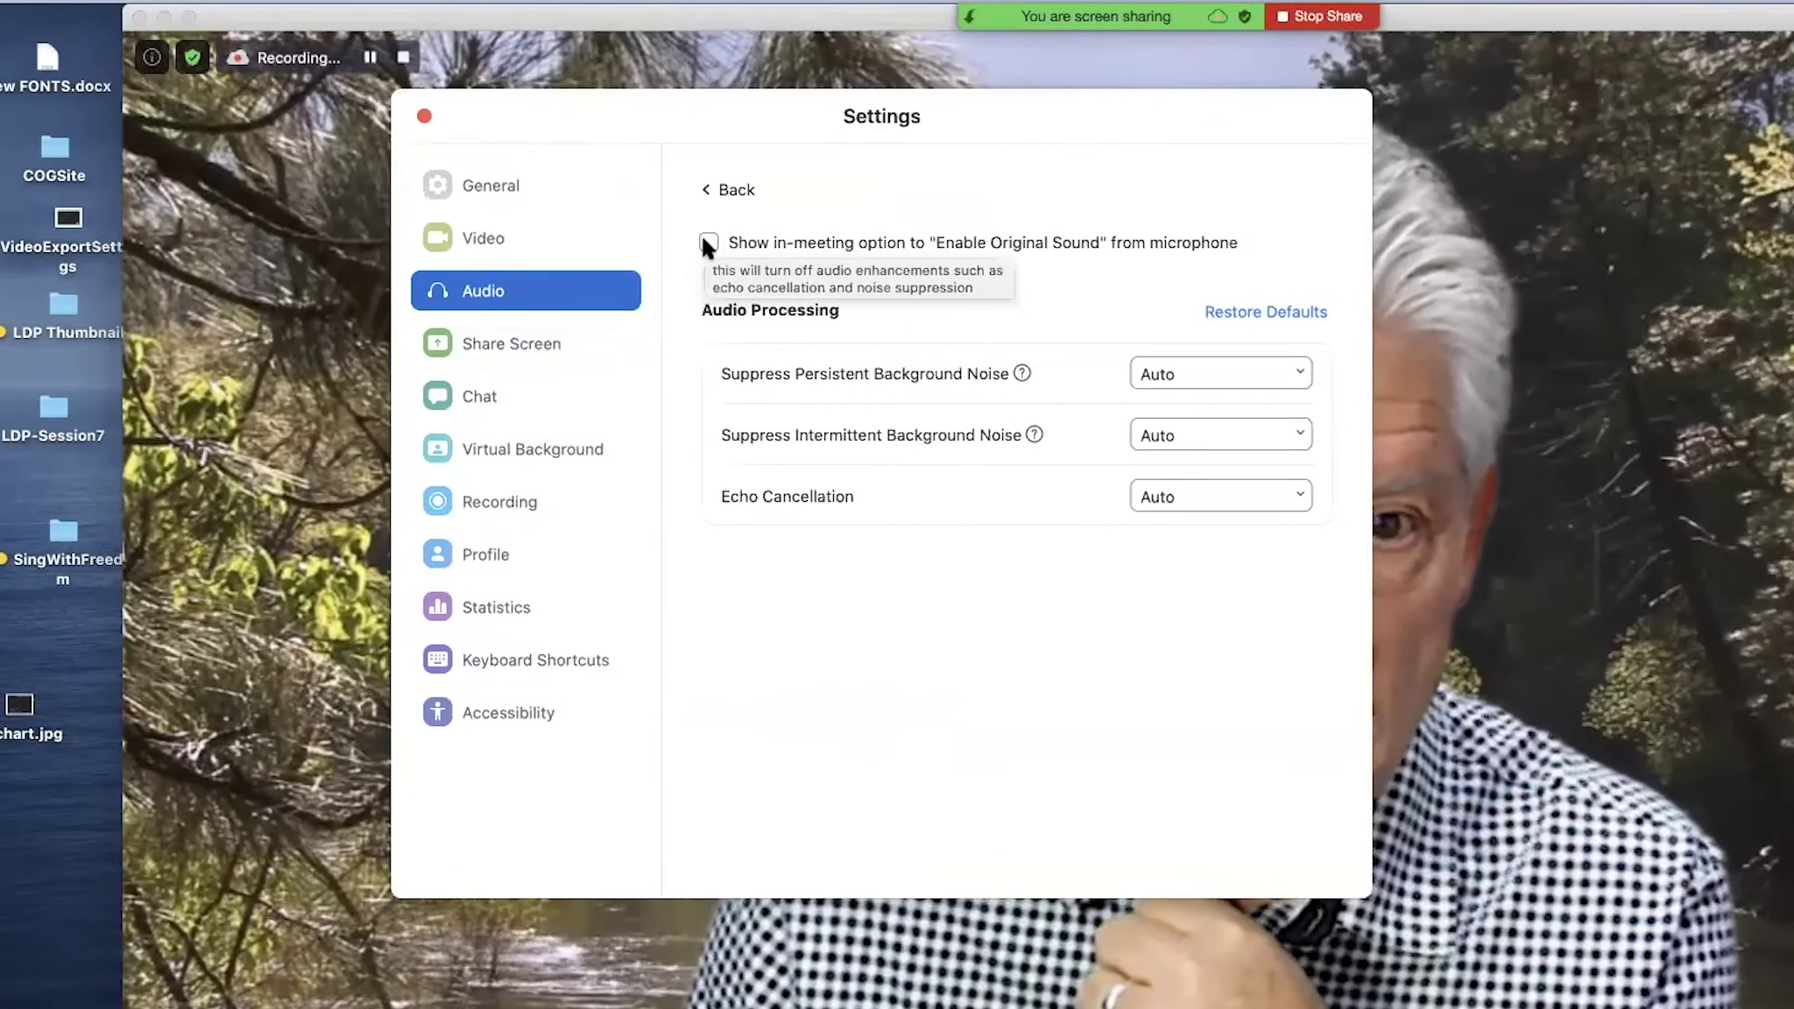
left_click(659, 243)
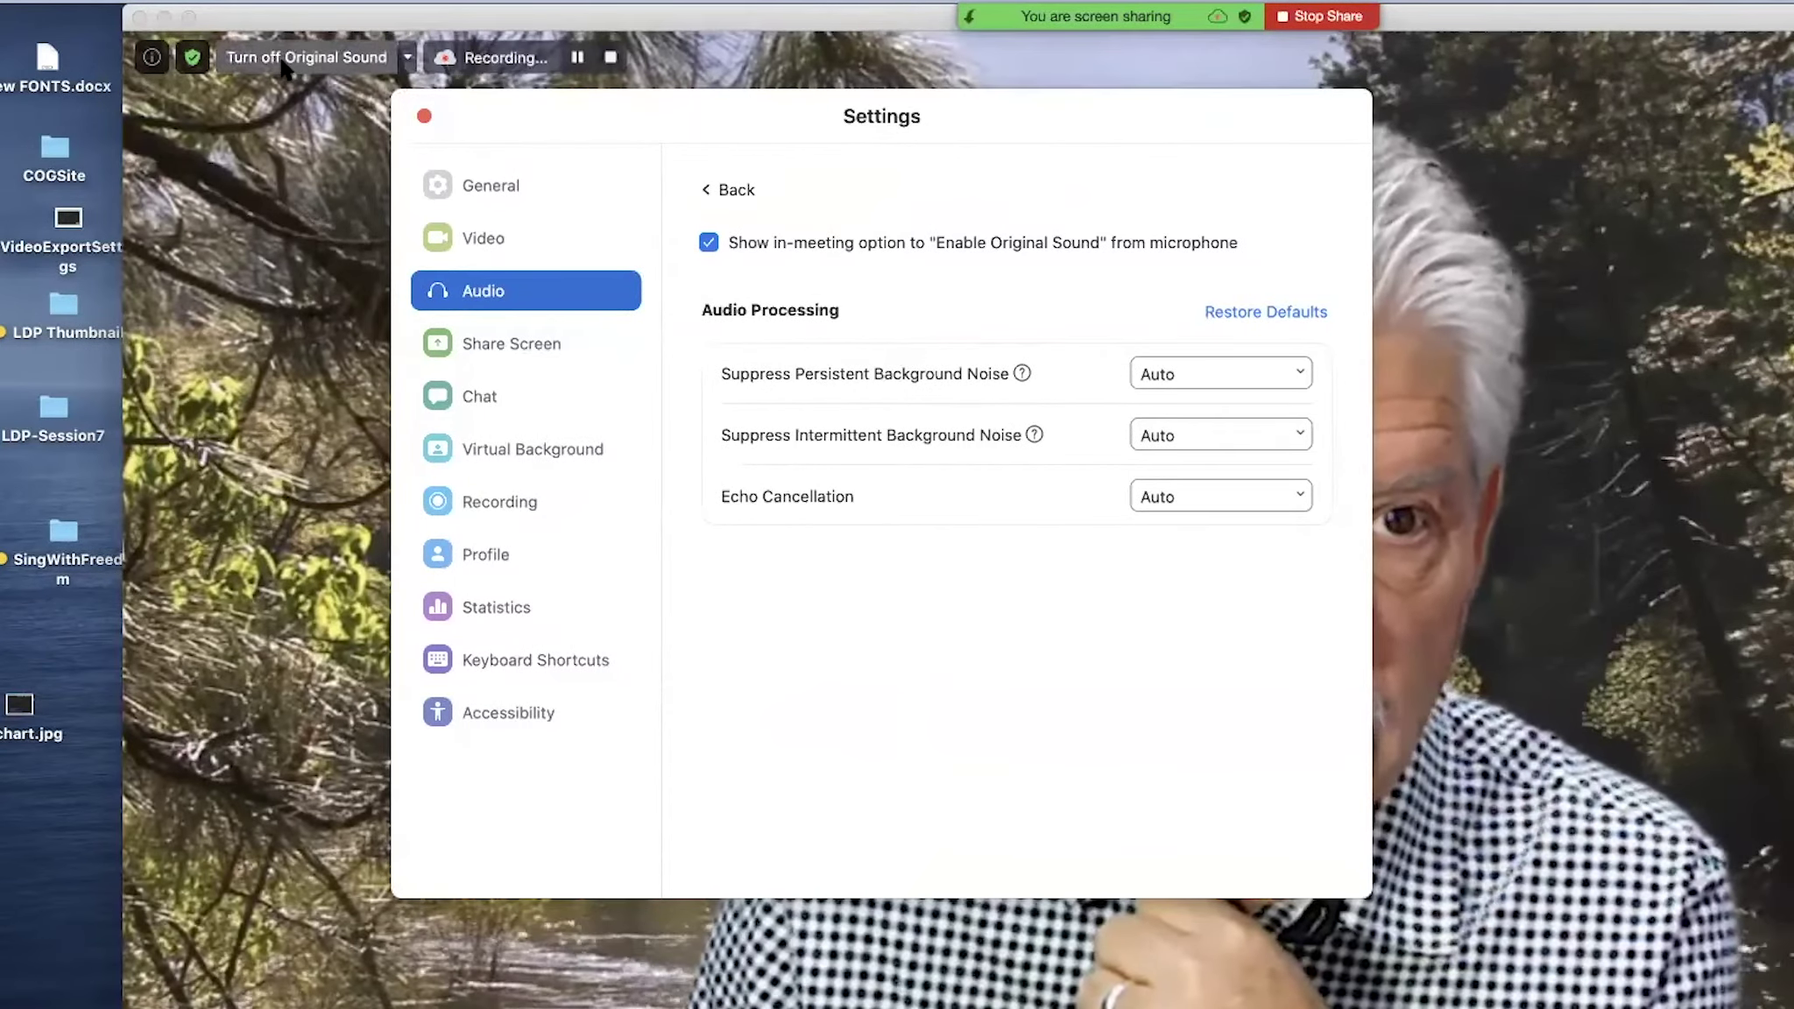
left_click_drag(710, 112, 1043, 162)
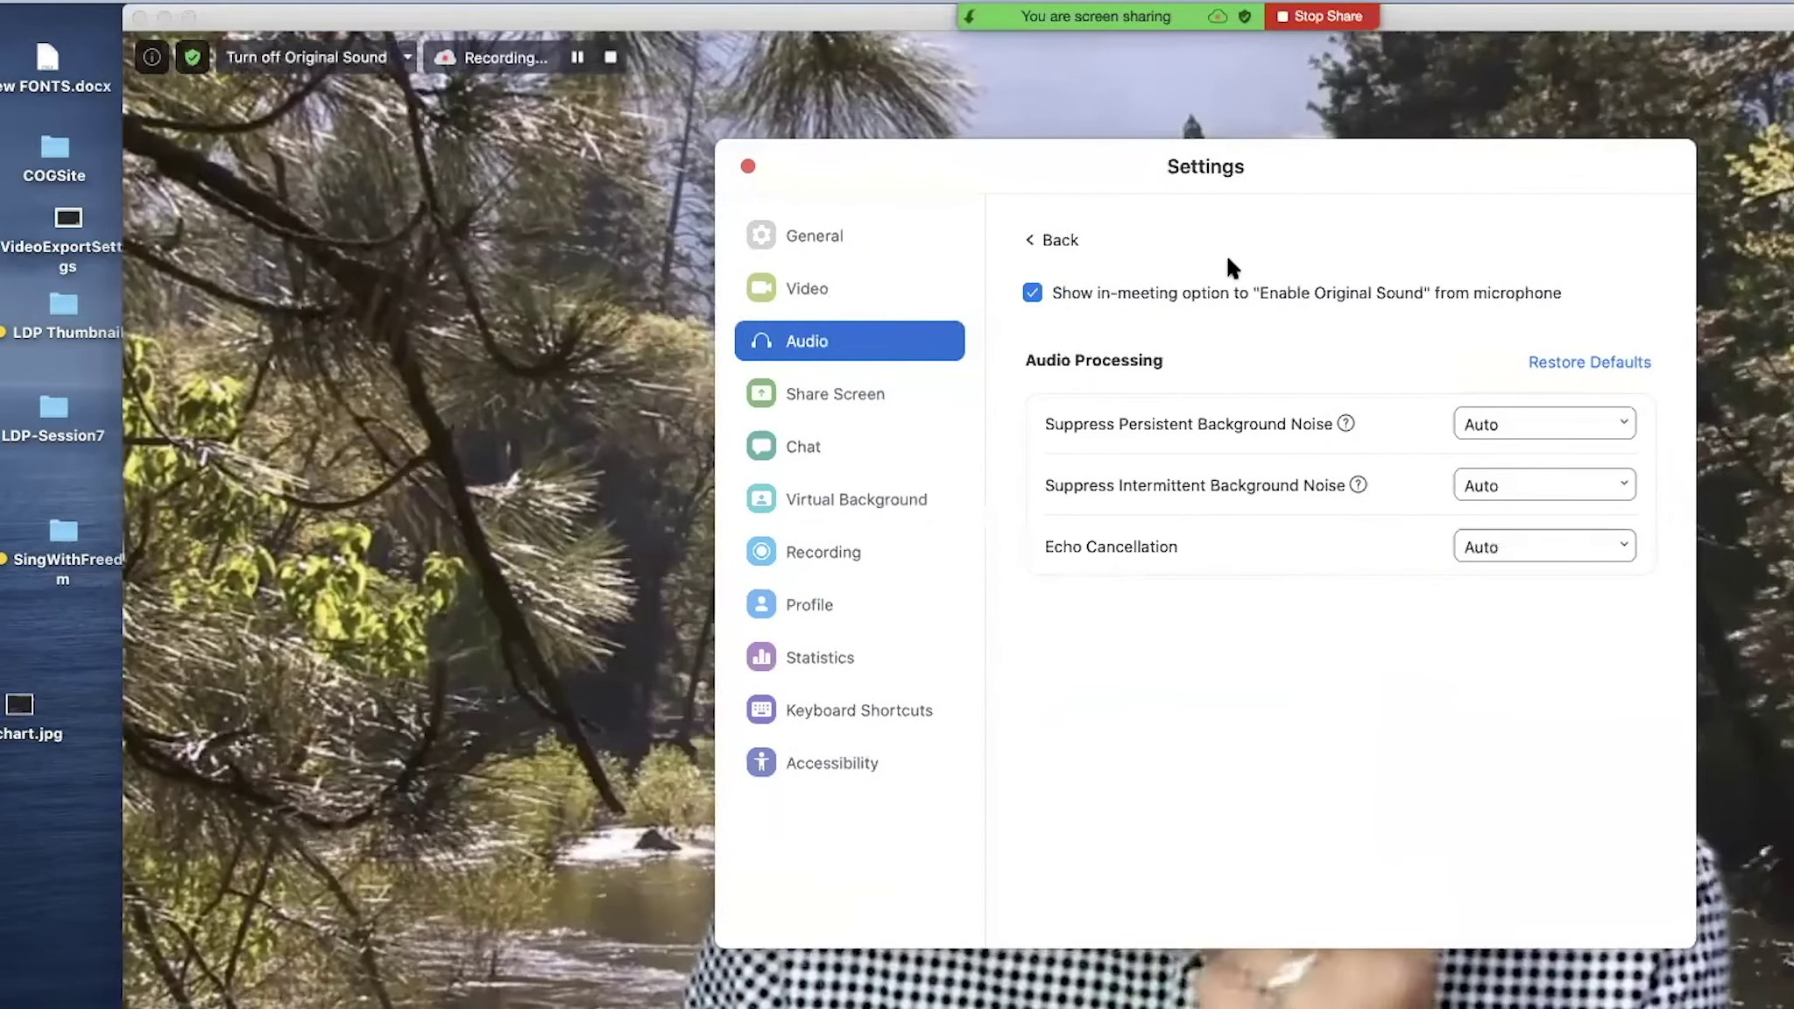
left_click_drag(920, 166, 1530, 657)
left_click_drag(1721, 405, 1298, 203)
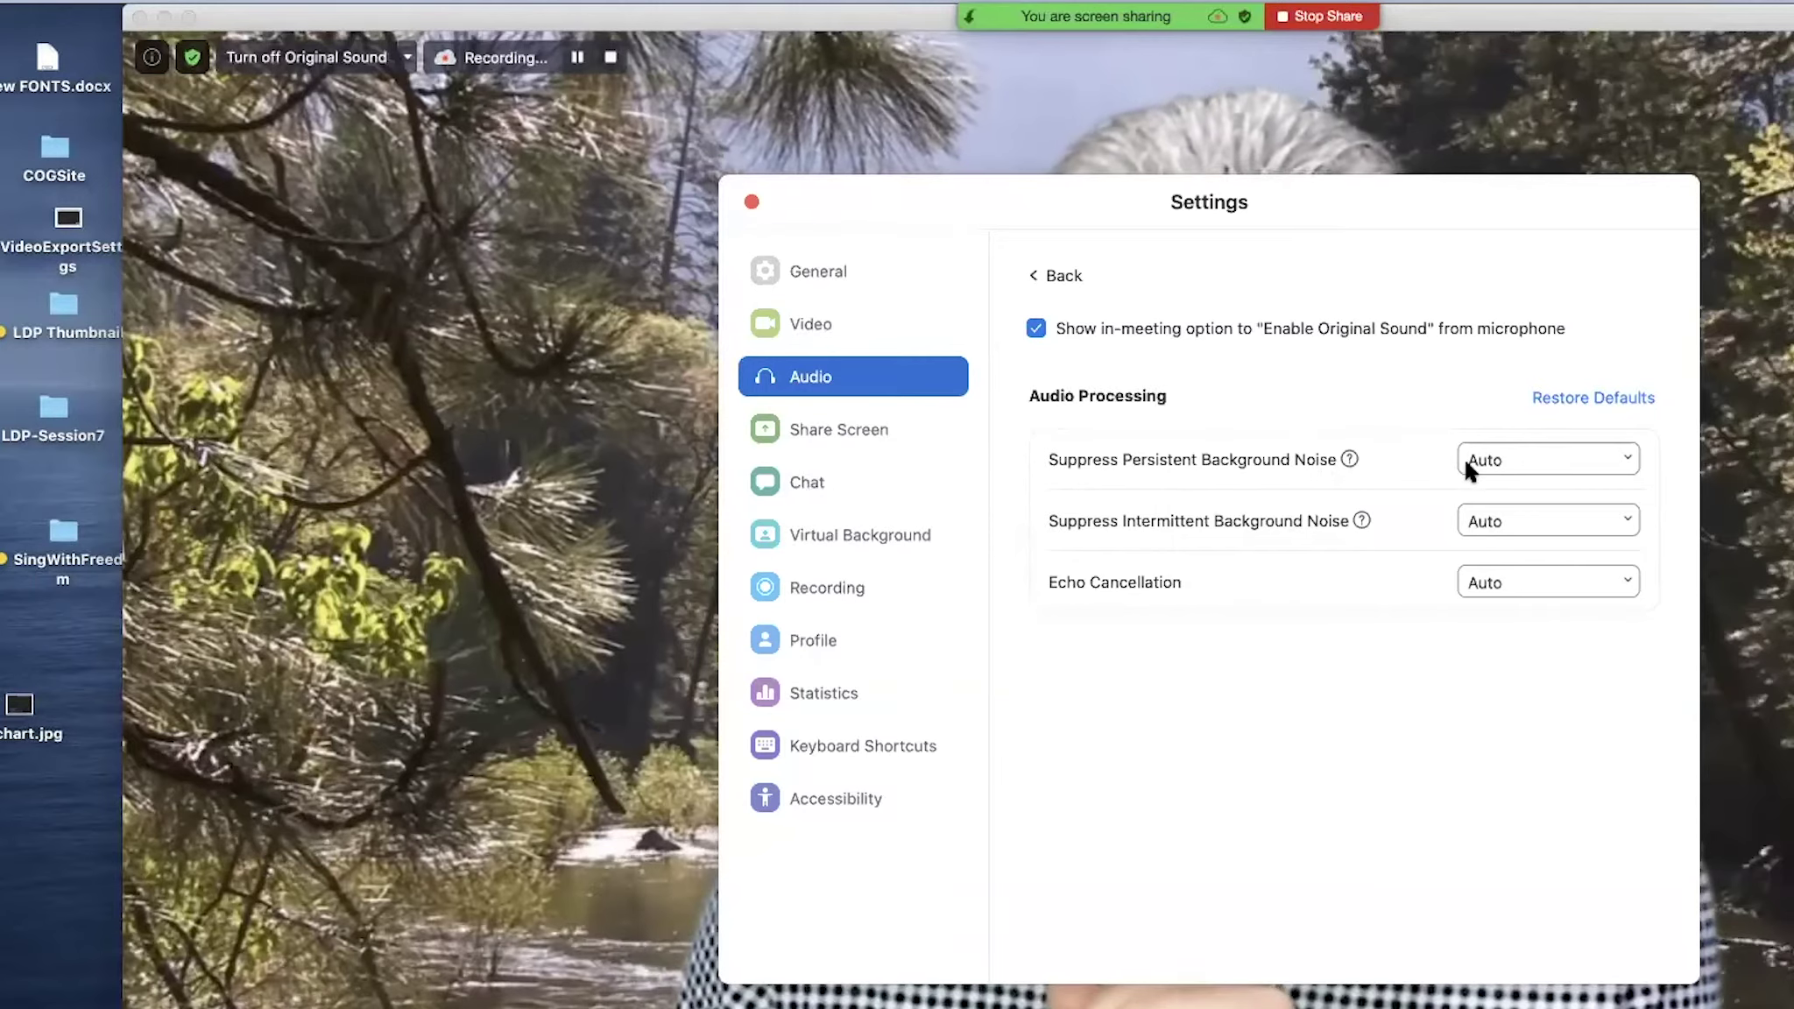
left_click_drag(1401, 219, 1358, 166)
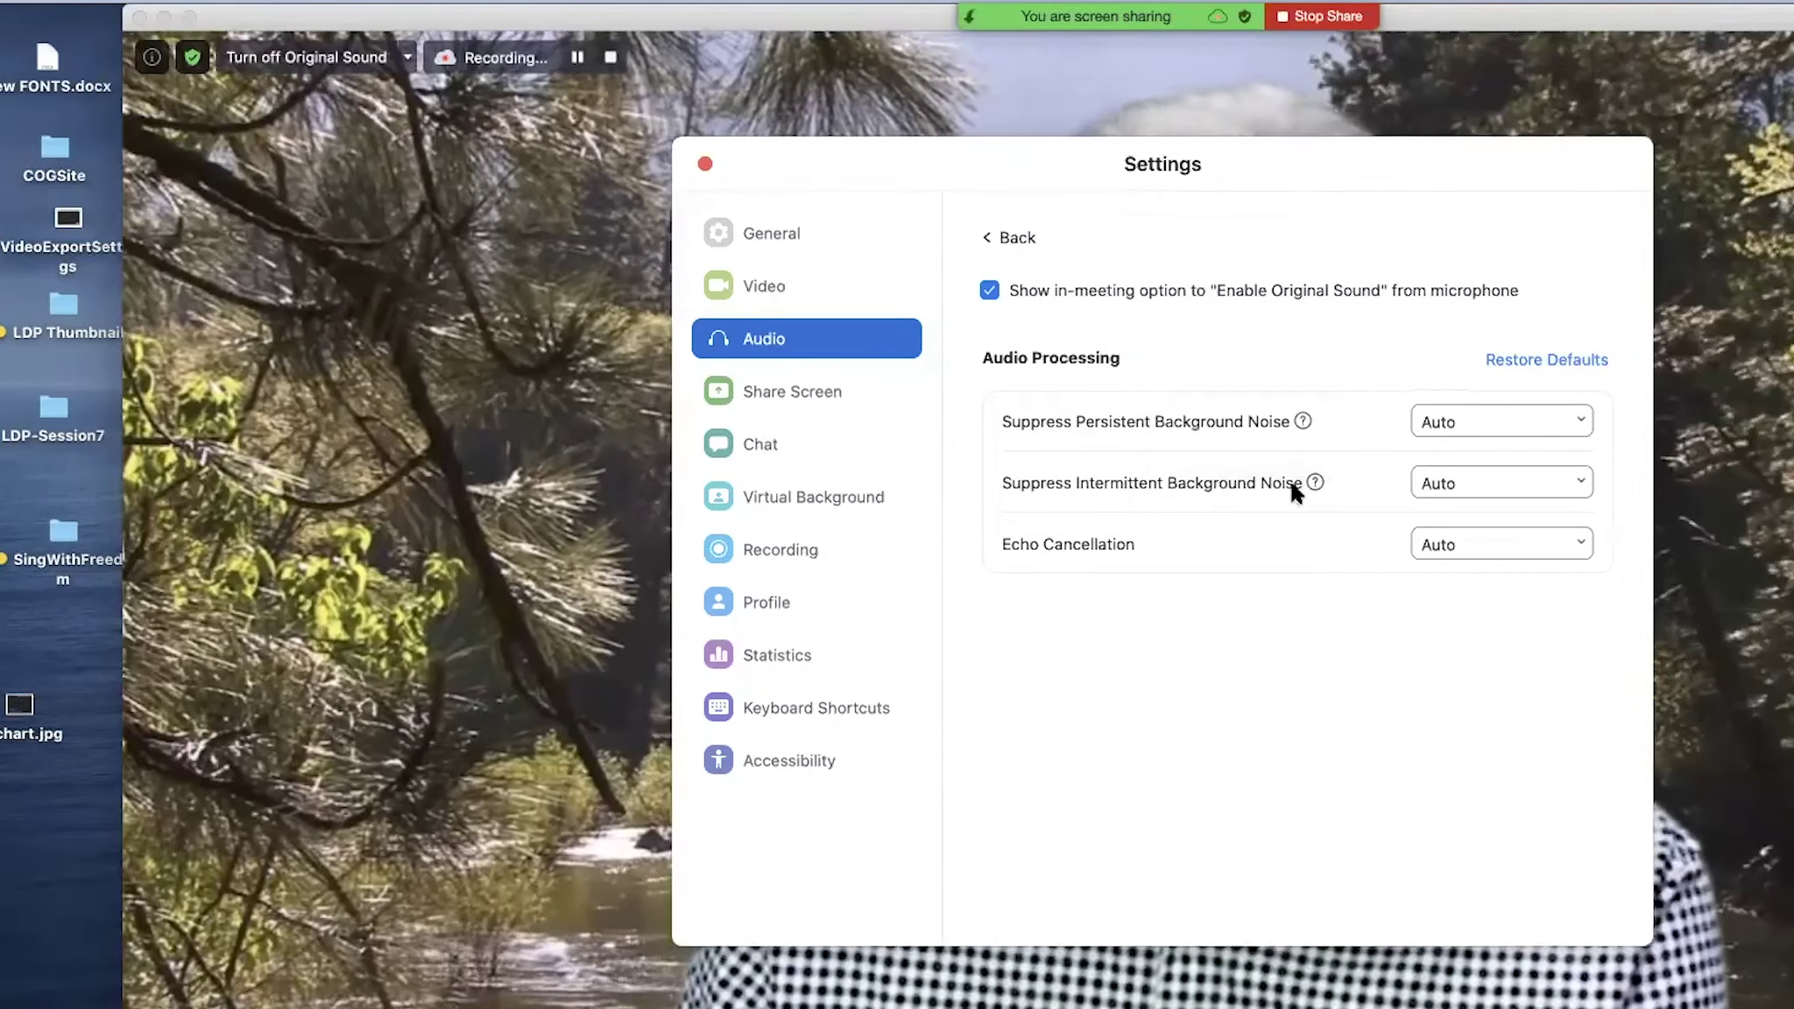
Set persistent and intermittent background noise suppression to Disable, keep echo cancellation on Auto, and close the settings
mouse_move(1312, 489)
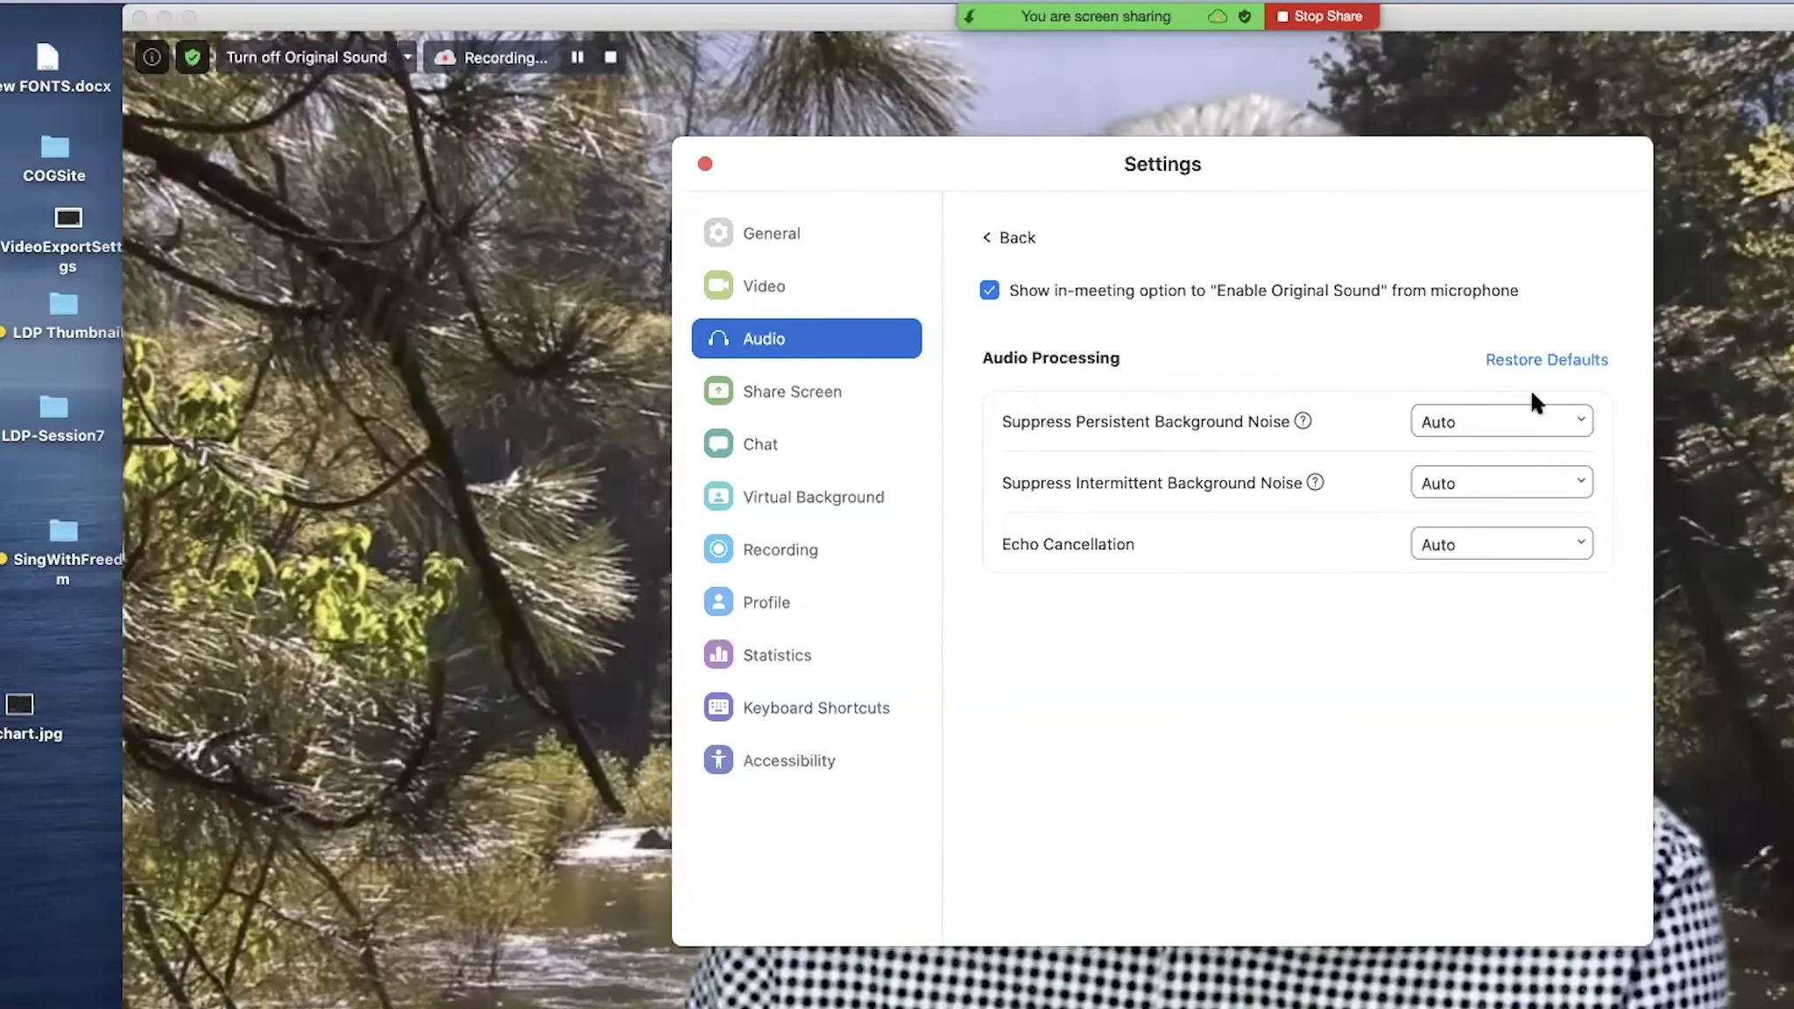
left_click(1535, 428)
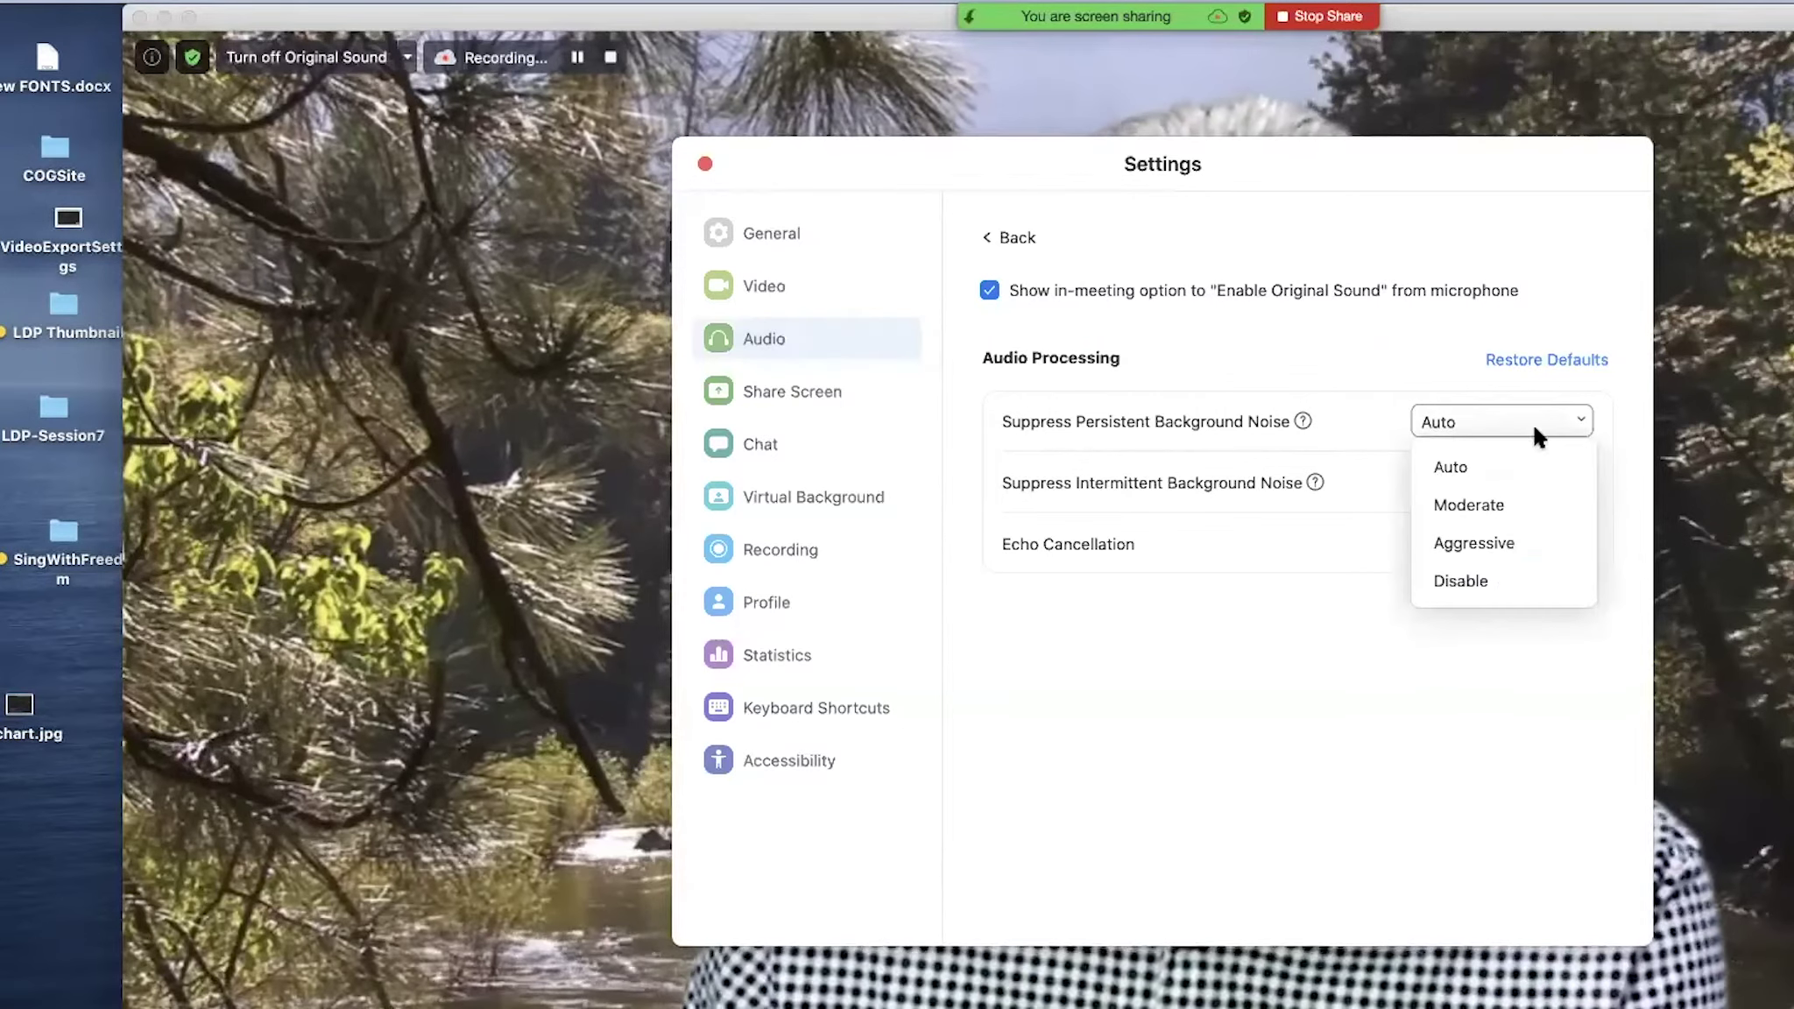
left_click(1489, 581)
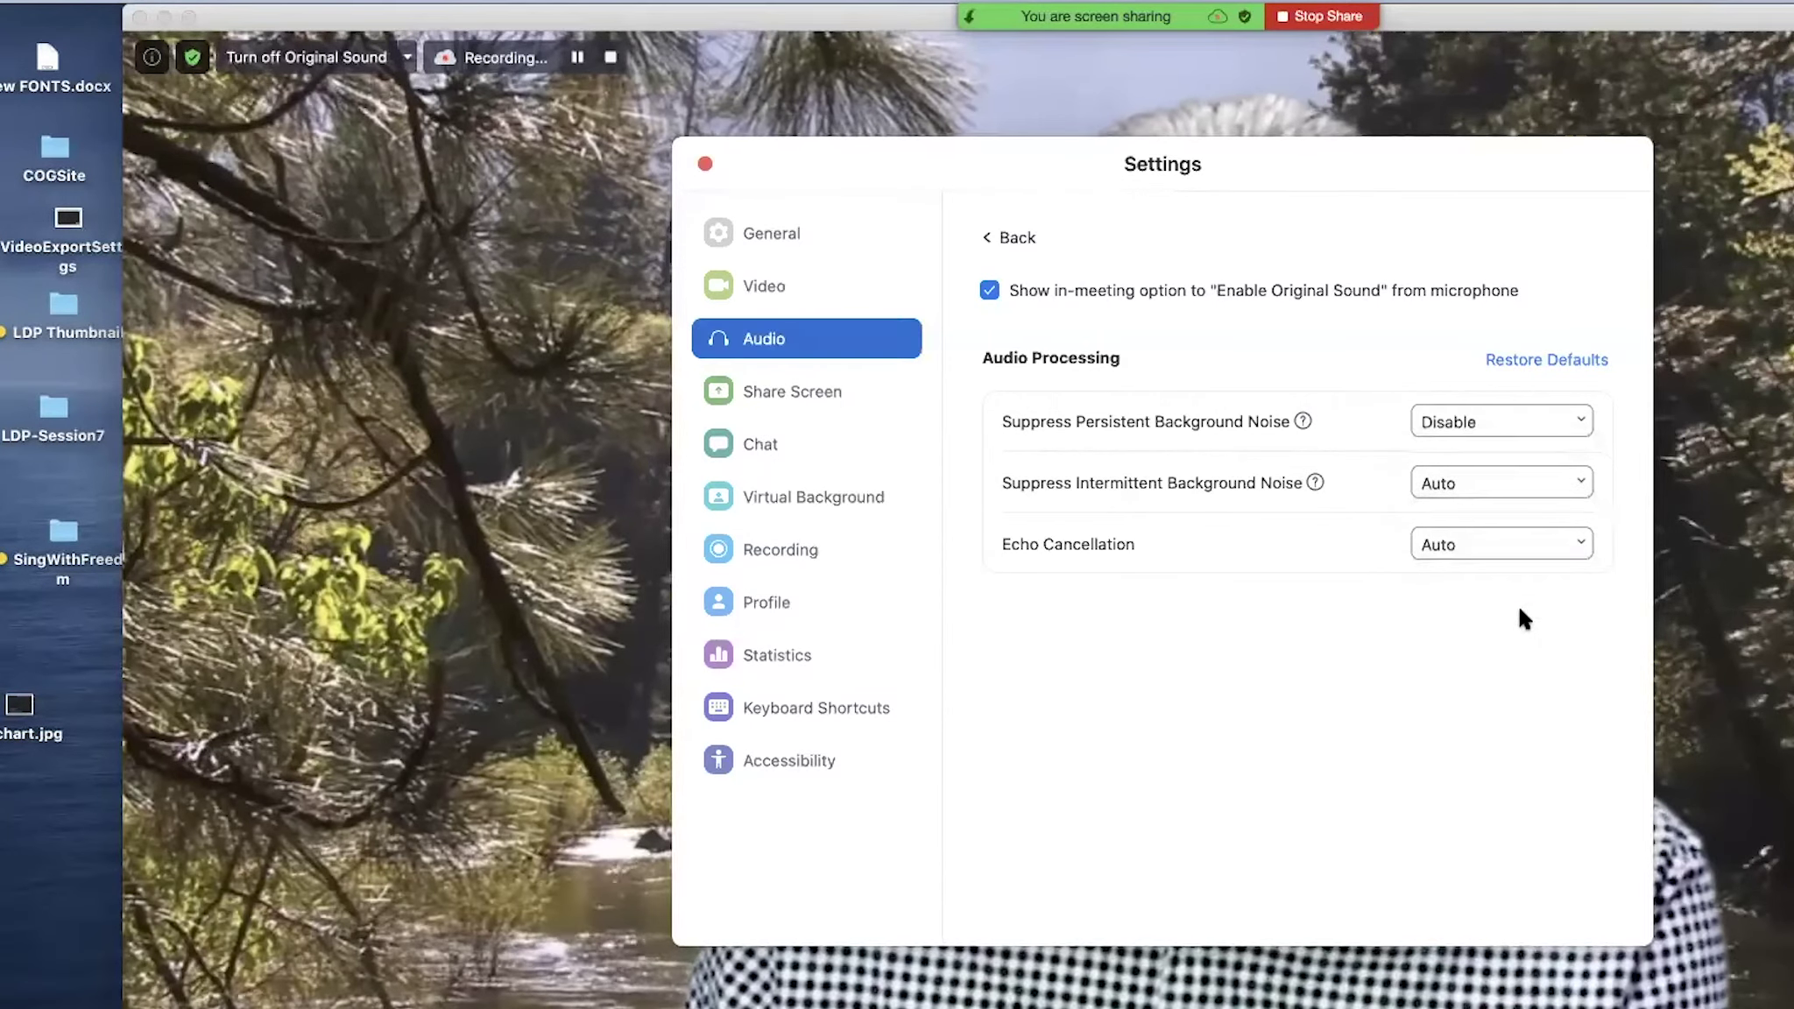
left_click(1545, 471)
left_click(1529, 650)
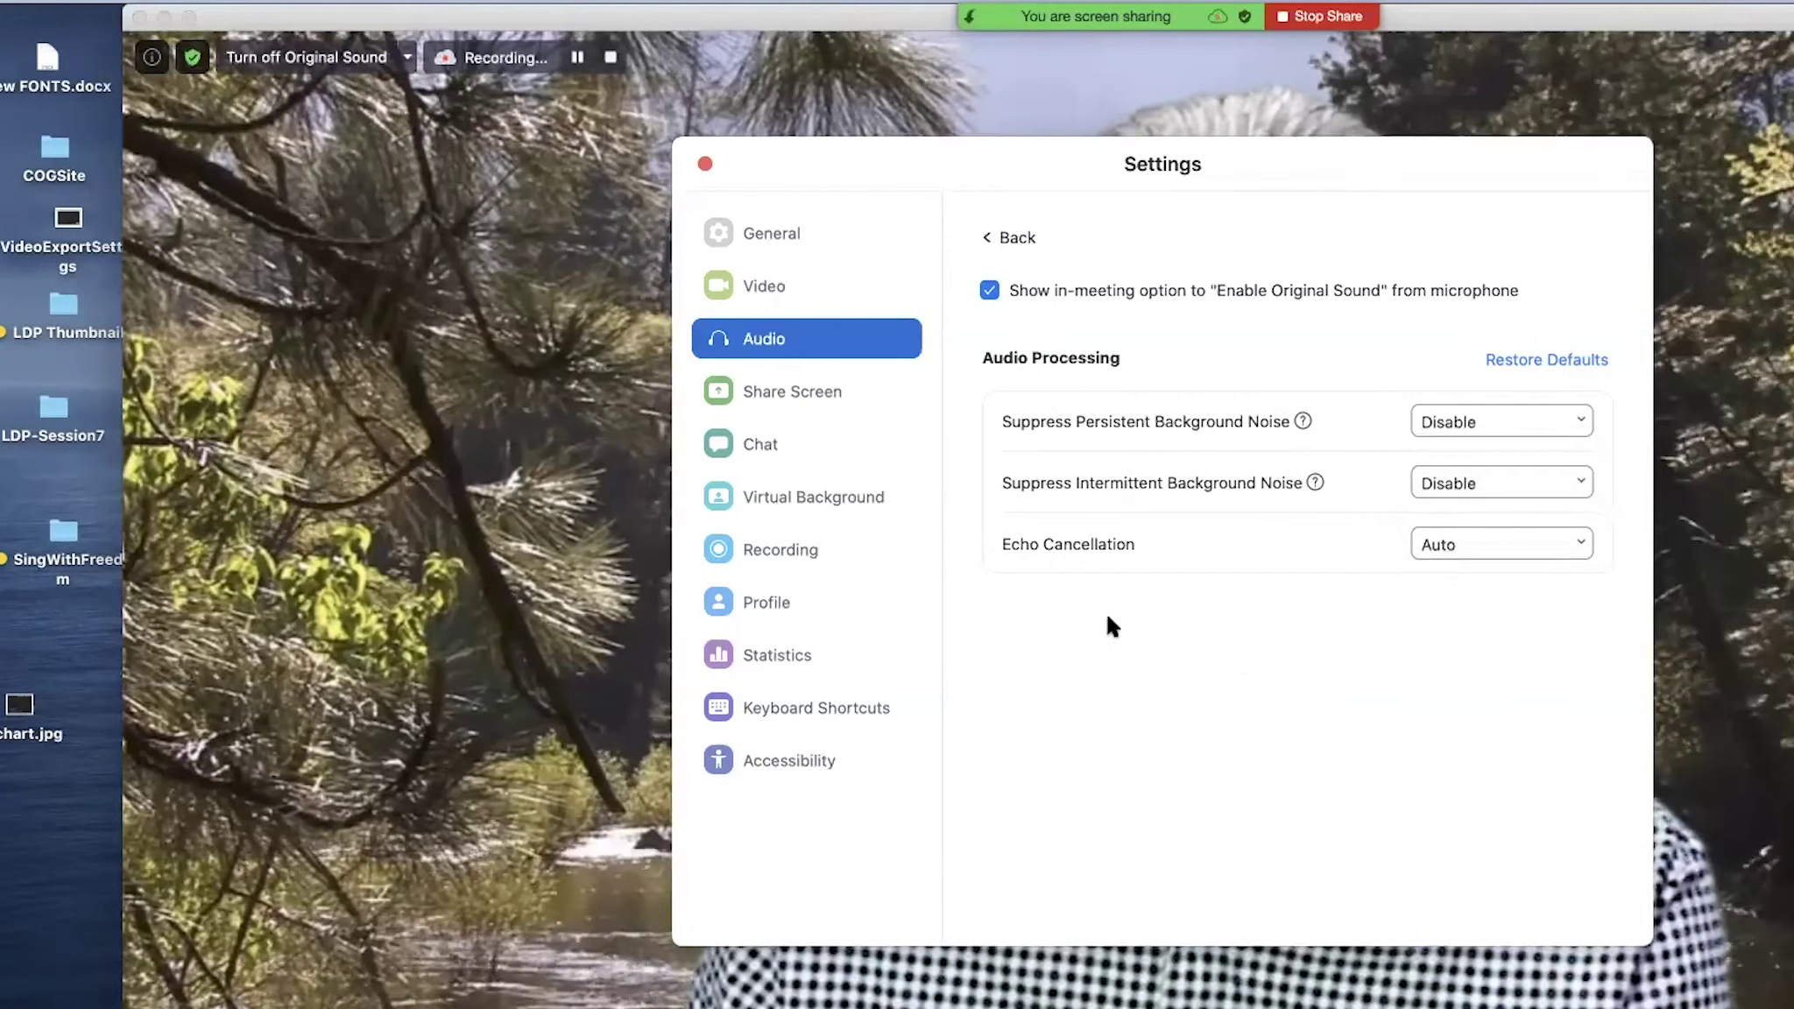
left_click(1538, 543)
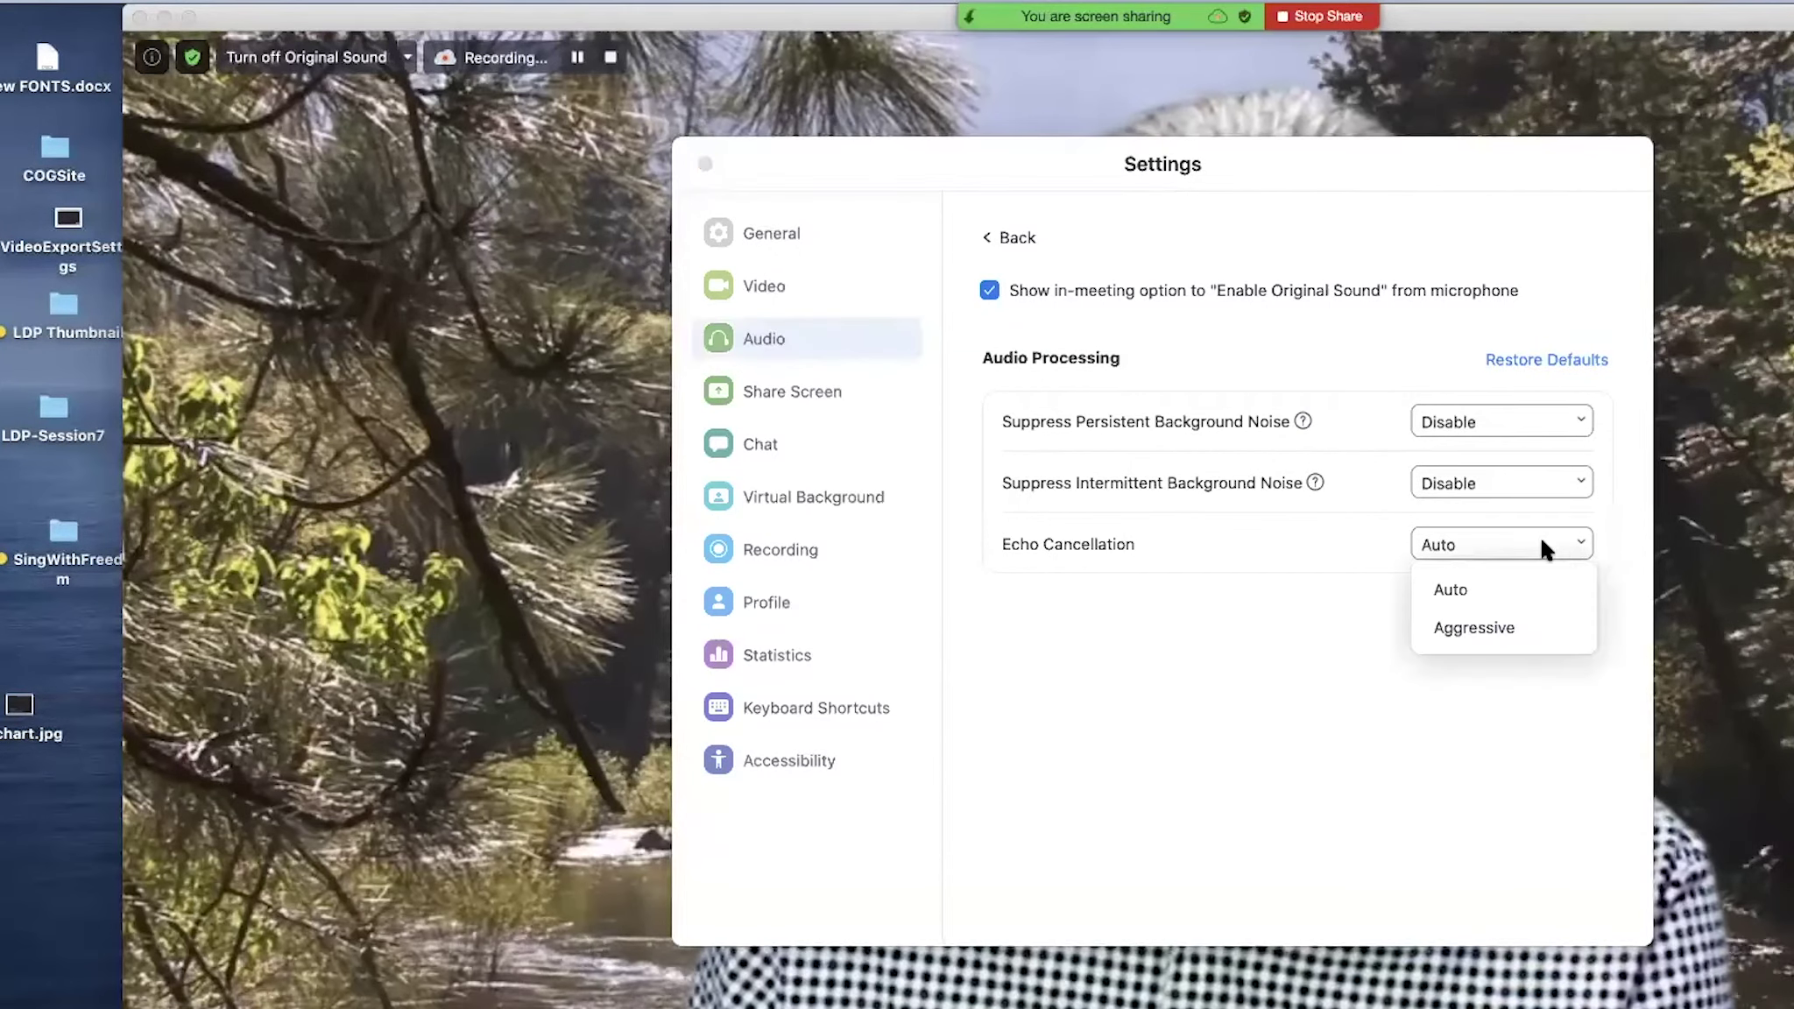
left_click(1536, 589)
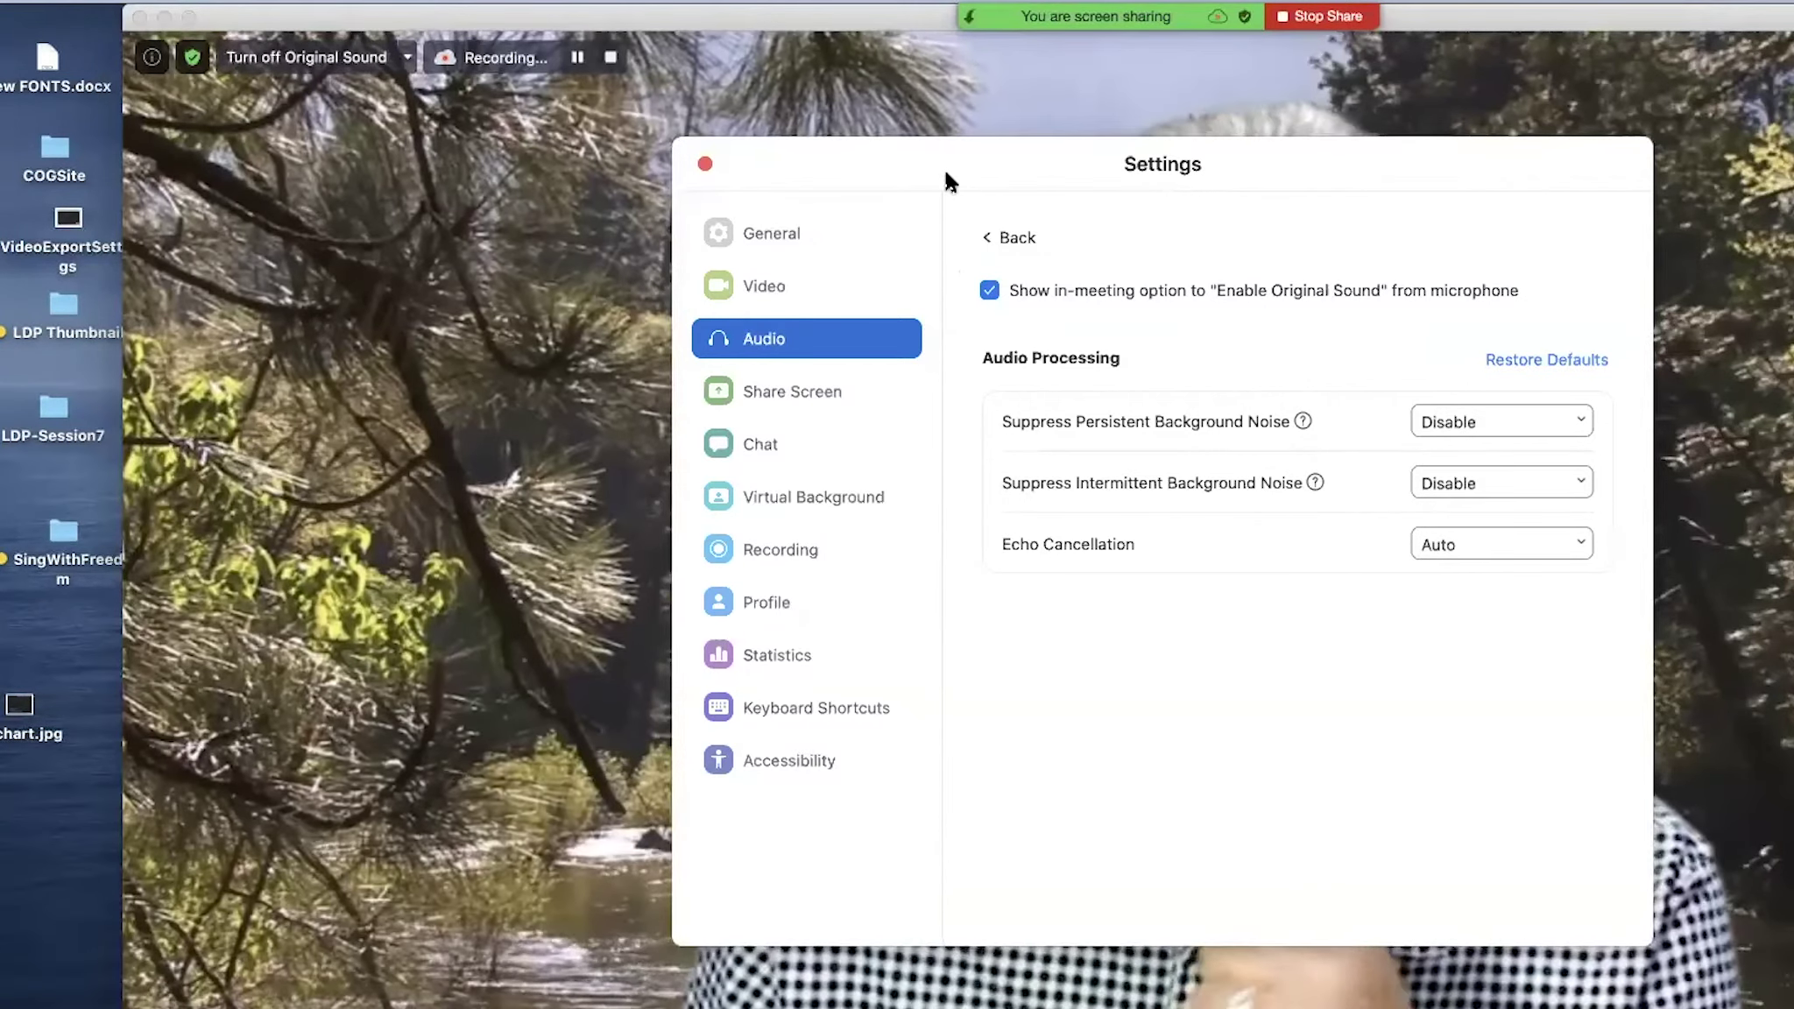
left_click(705, 165)
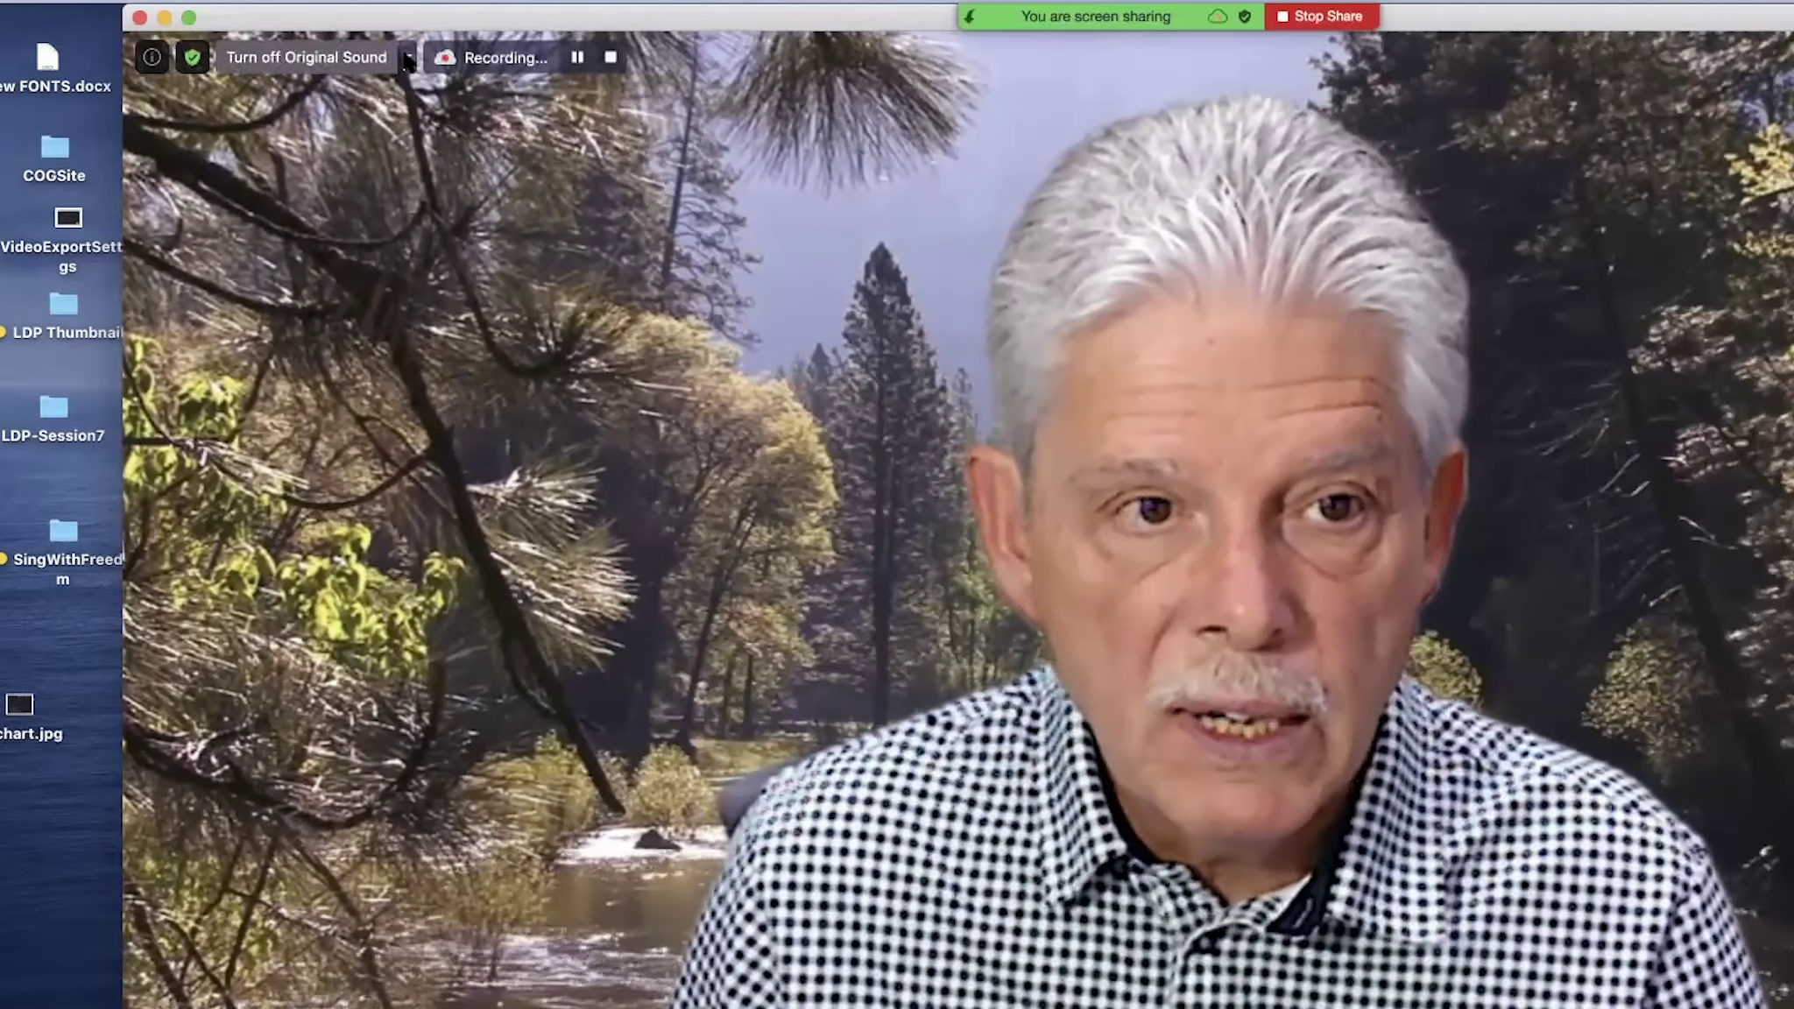
Choose Loopback Audio as the microphone that always uses original sound, and switch original sound off and back on
left_click(406, 58)
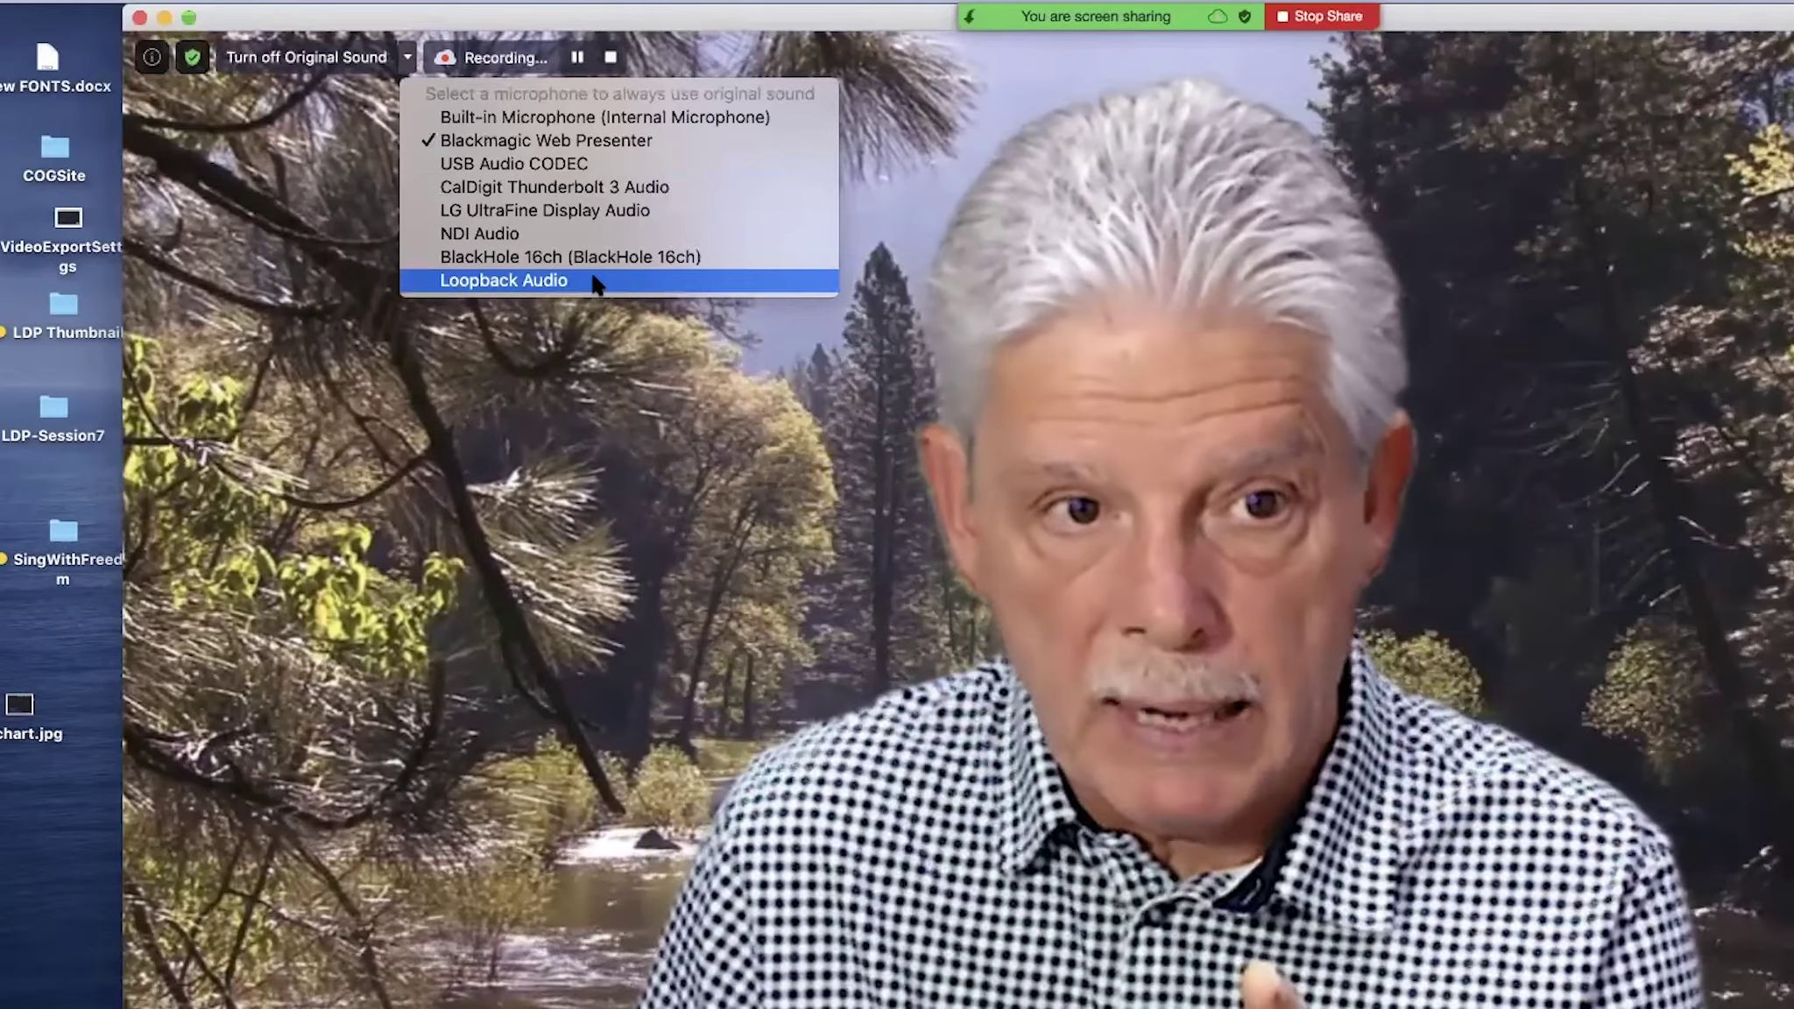
left_click(385, 367)
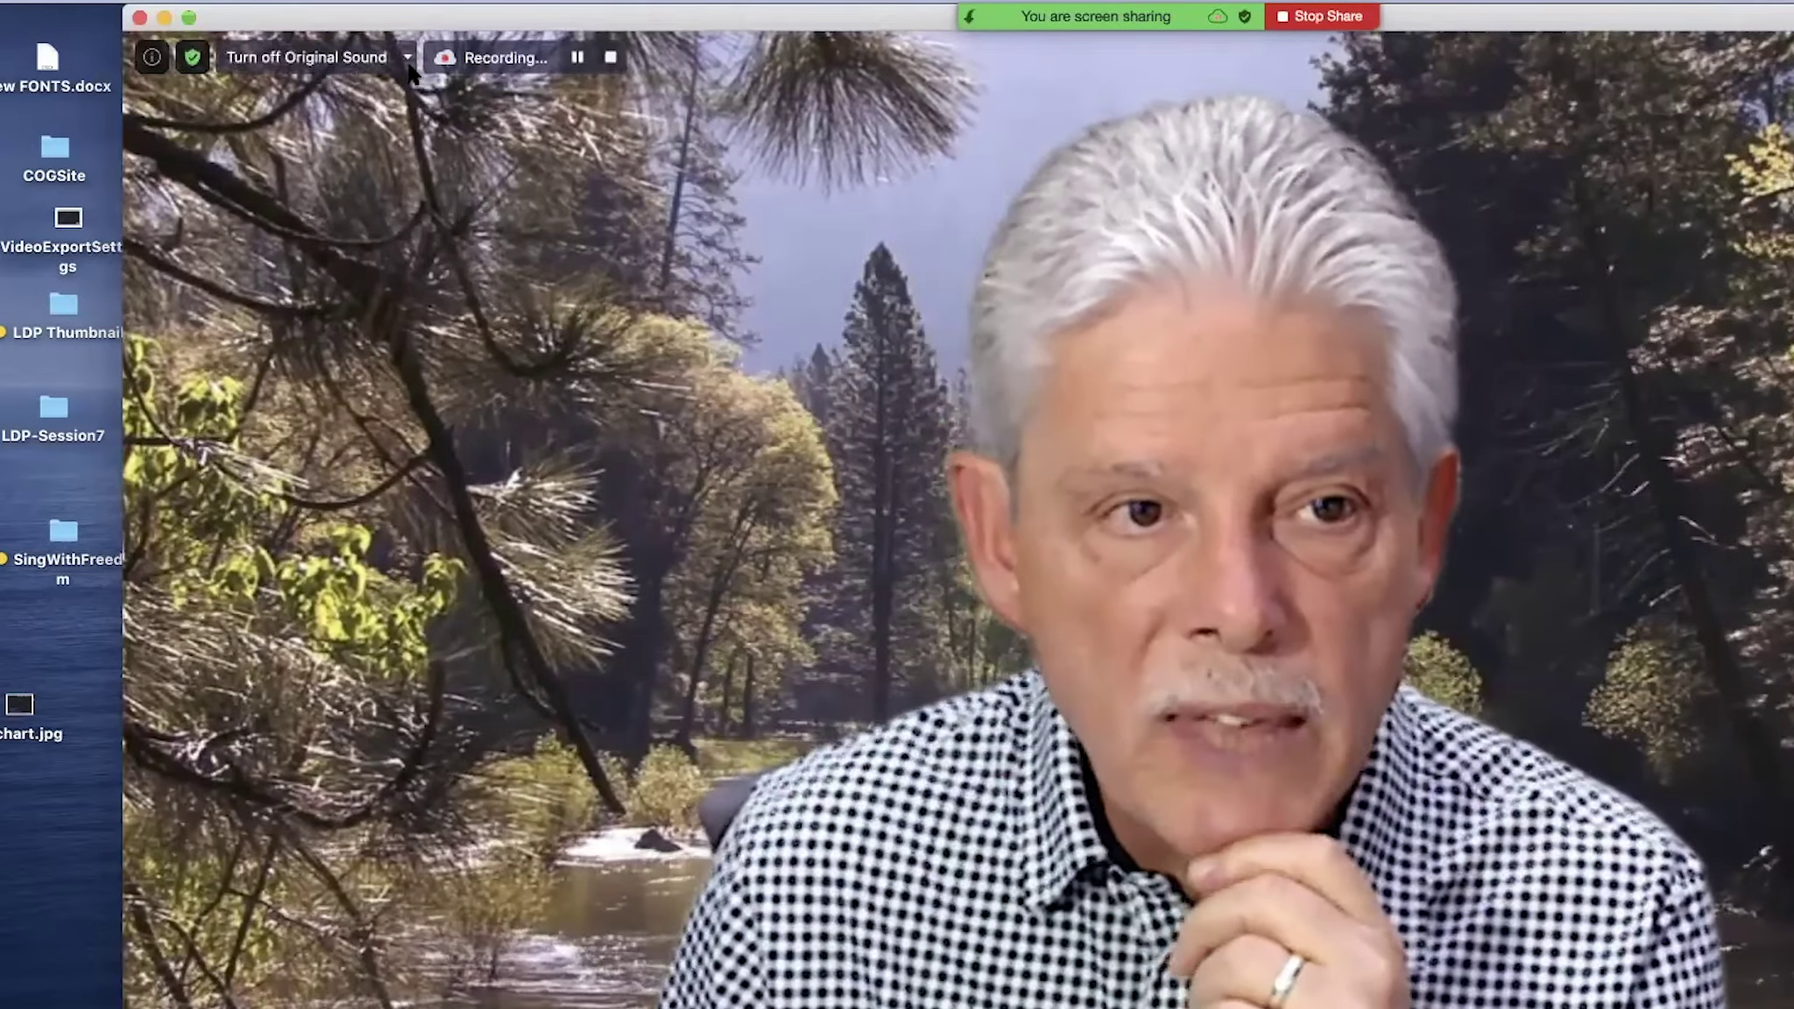
left_click(408, 57)
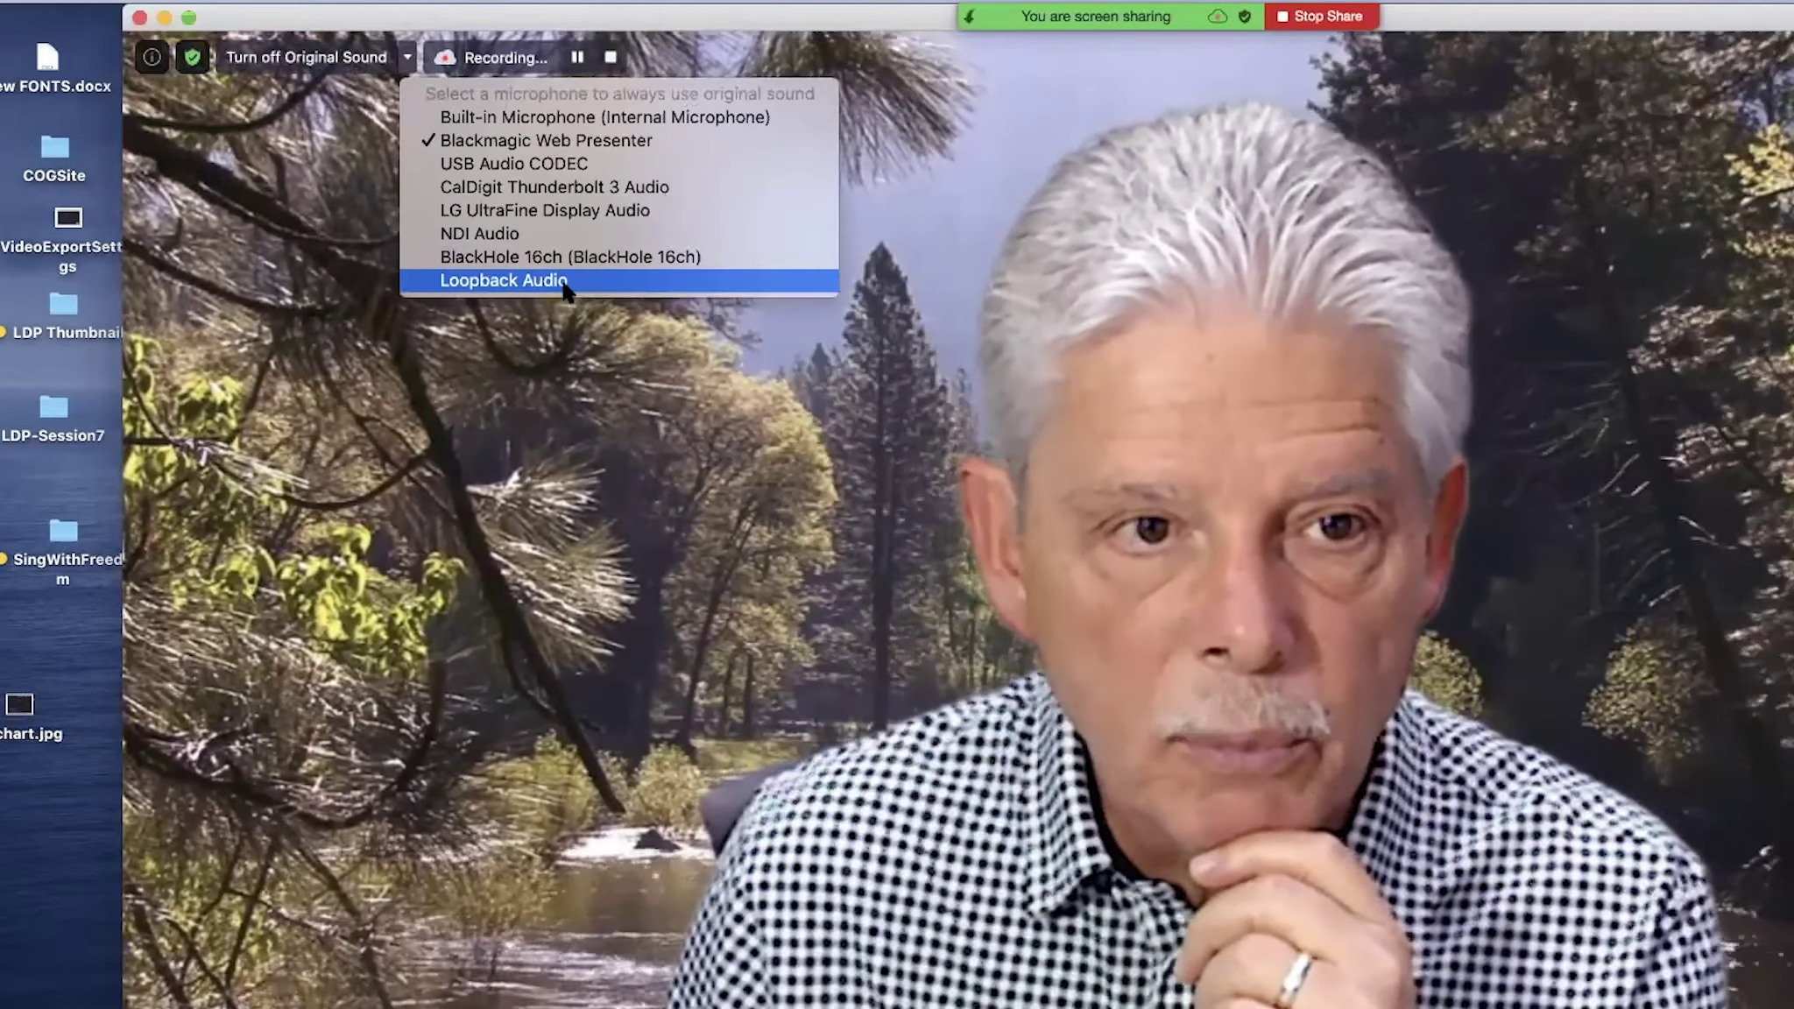
left_click(564, 285)
left_click(408, 57)
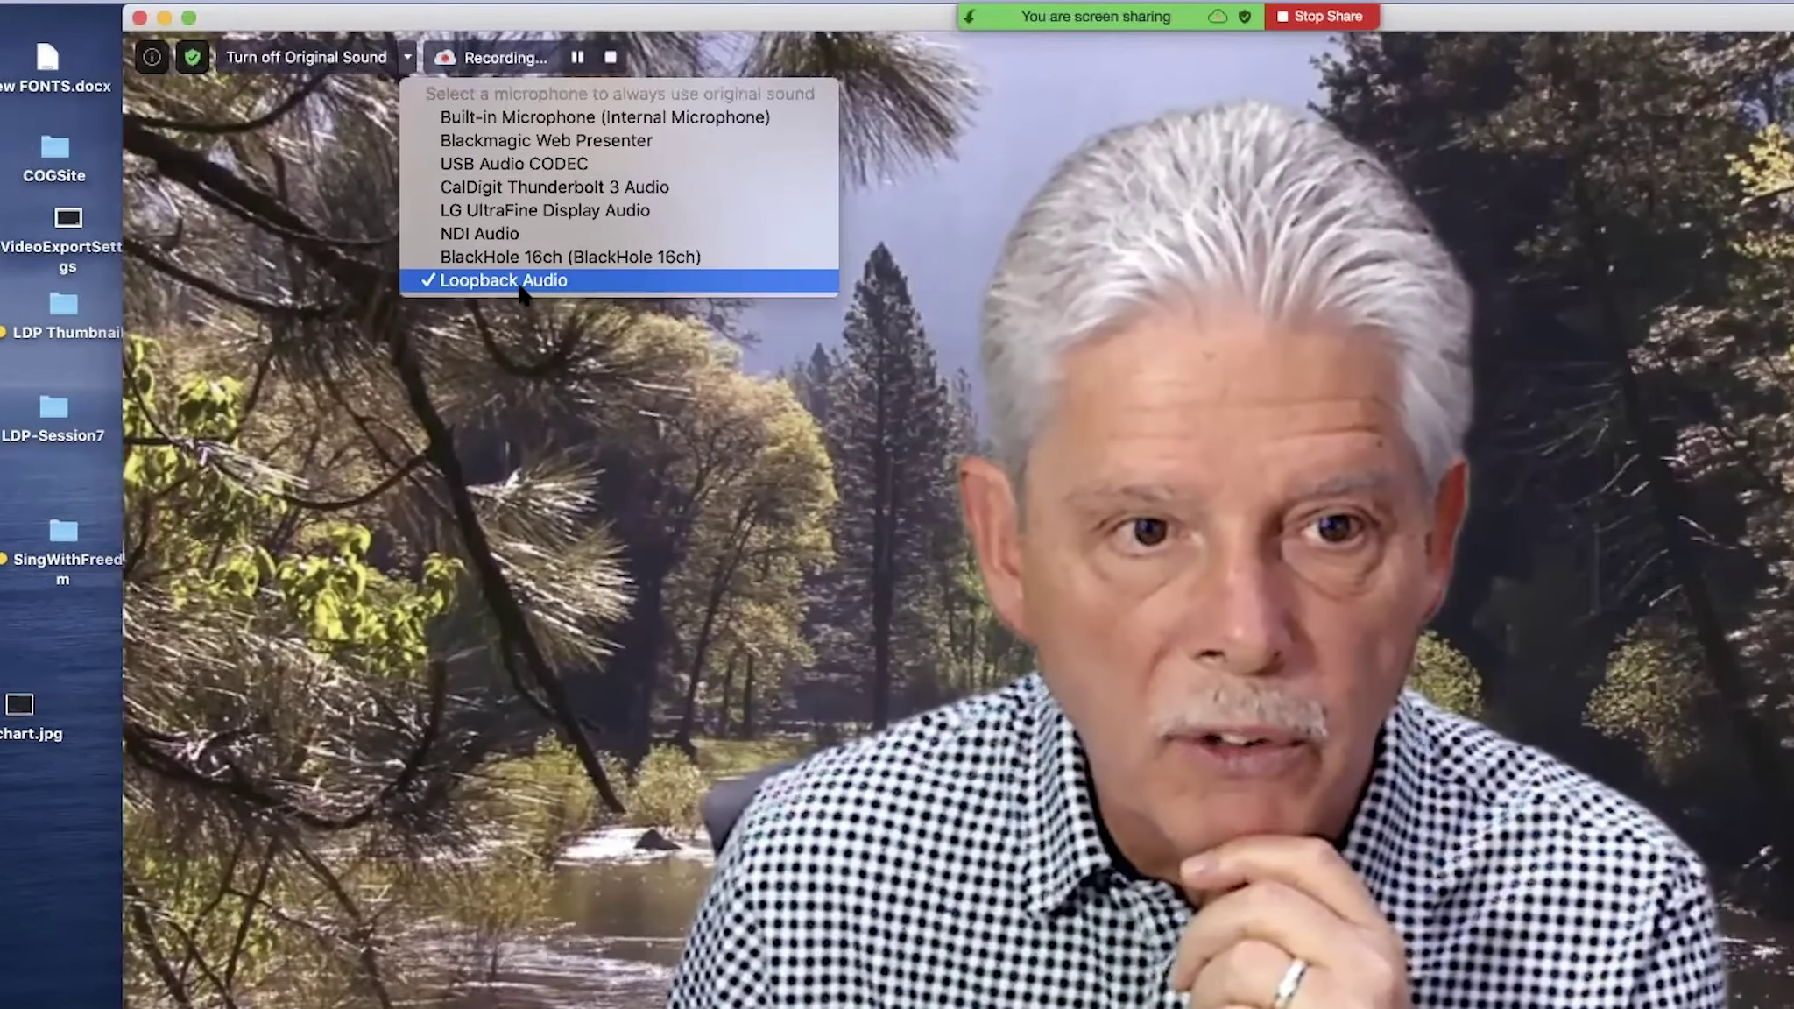
left_click(254, 302)
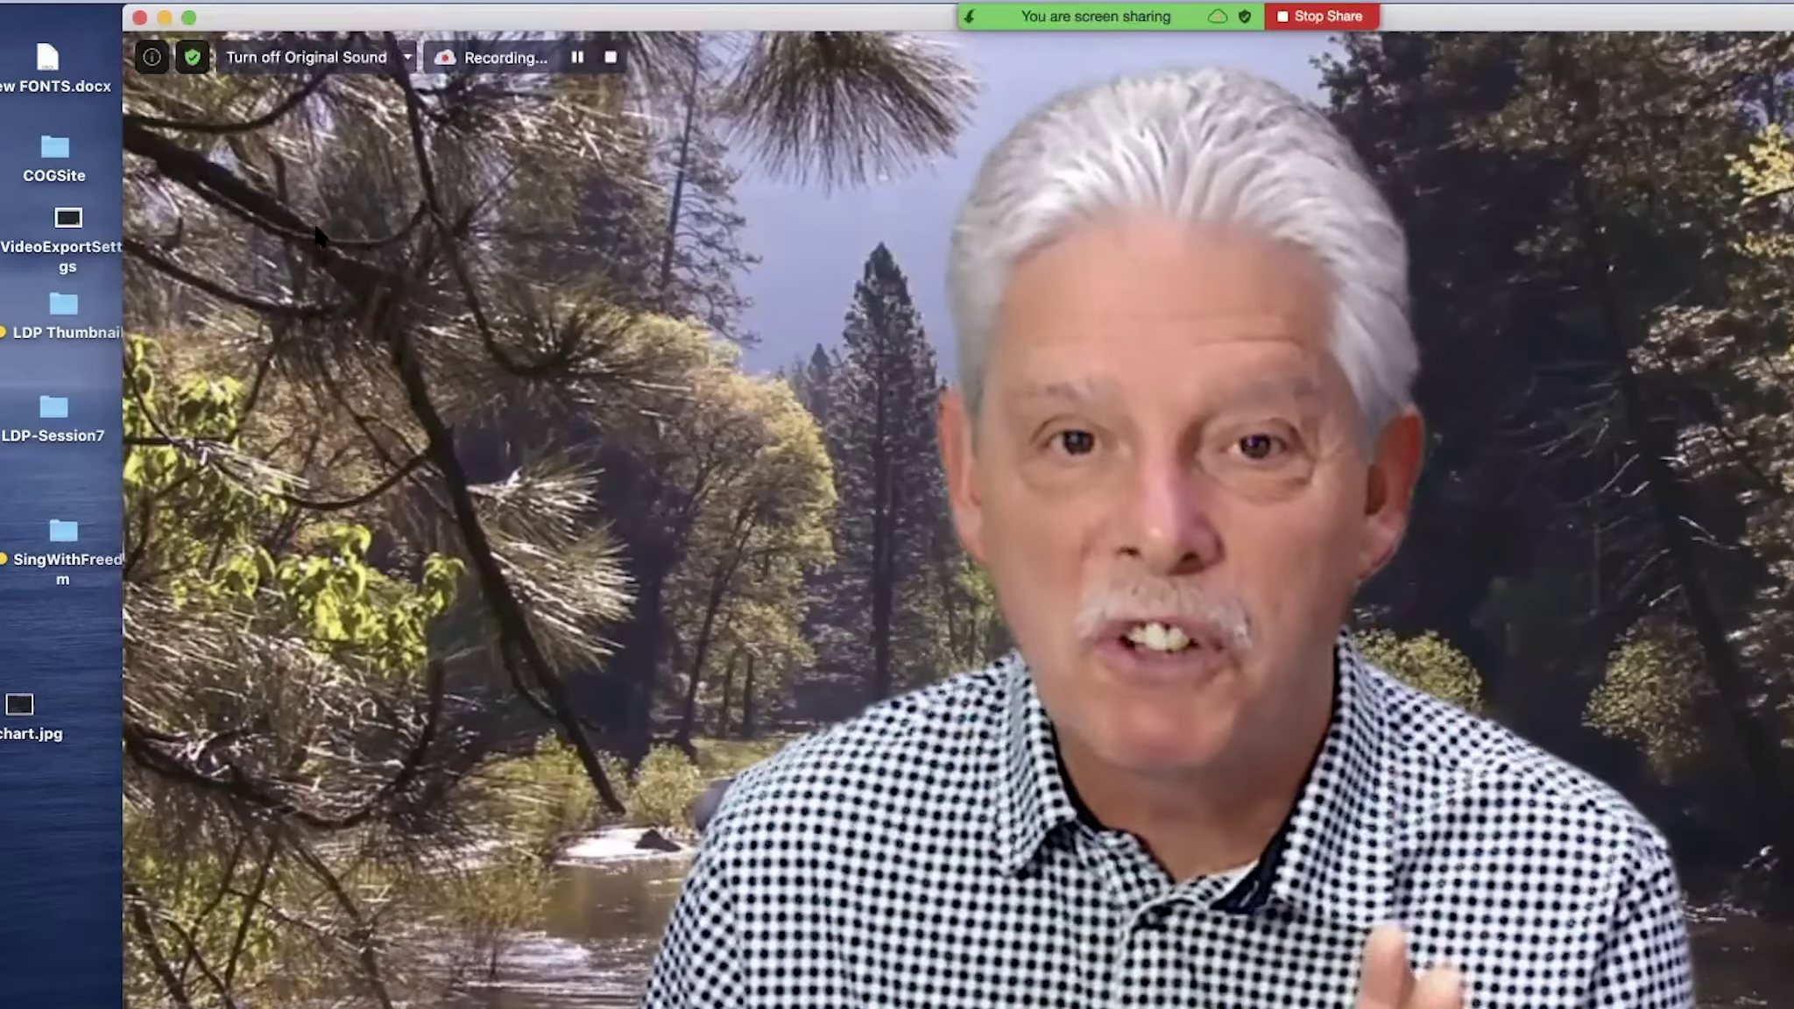
left_click(347, 60)
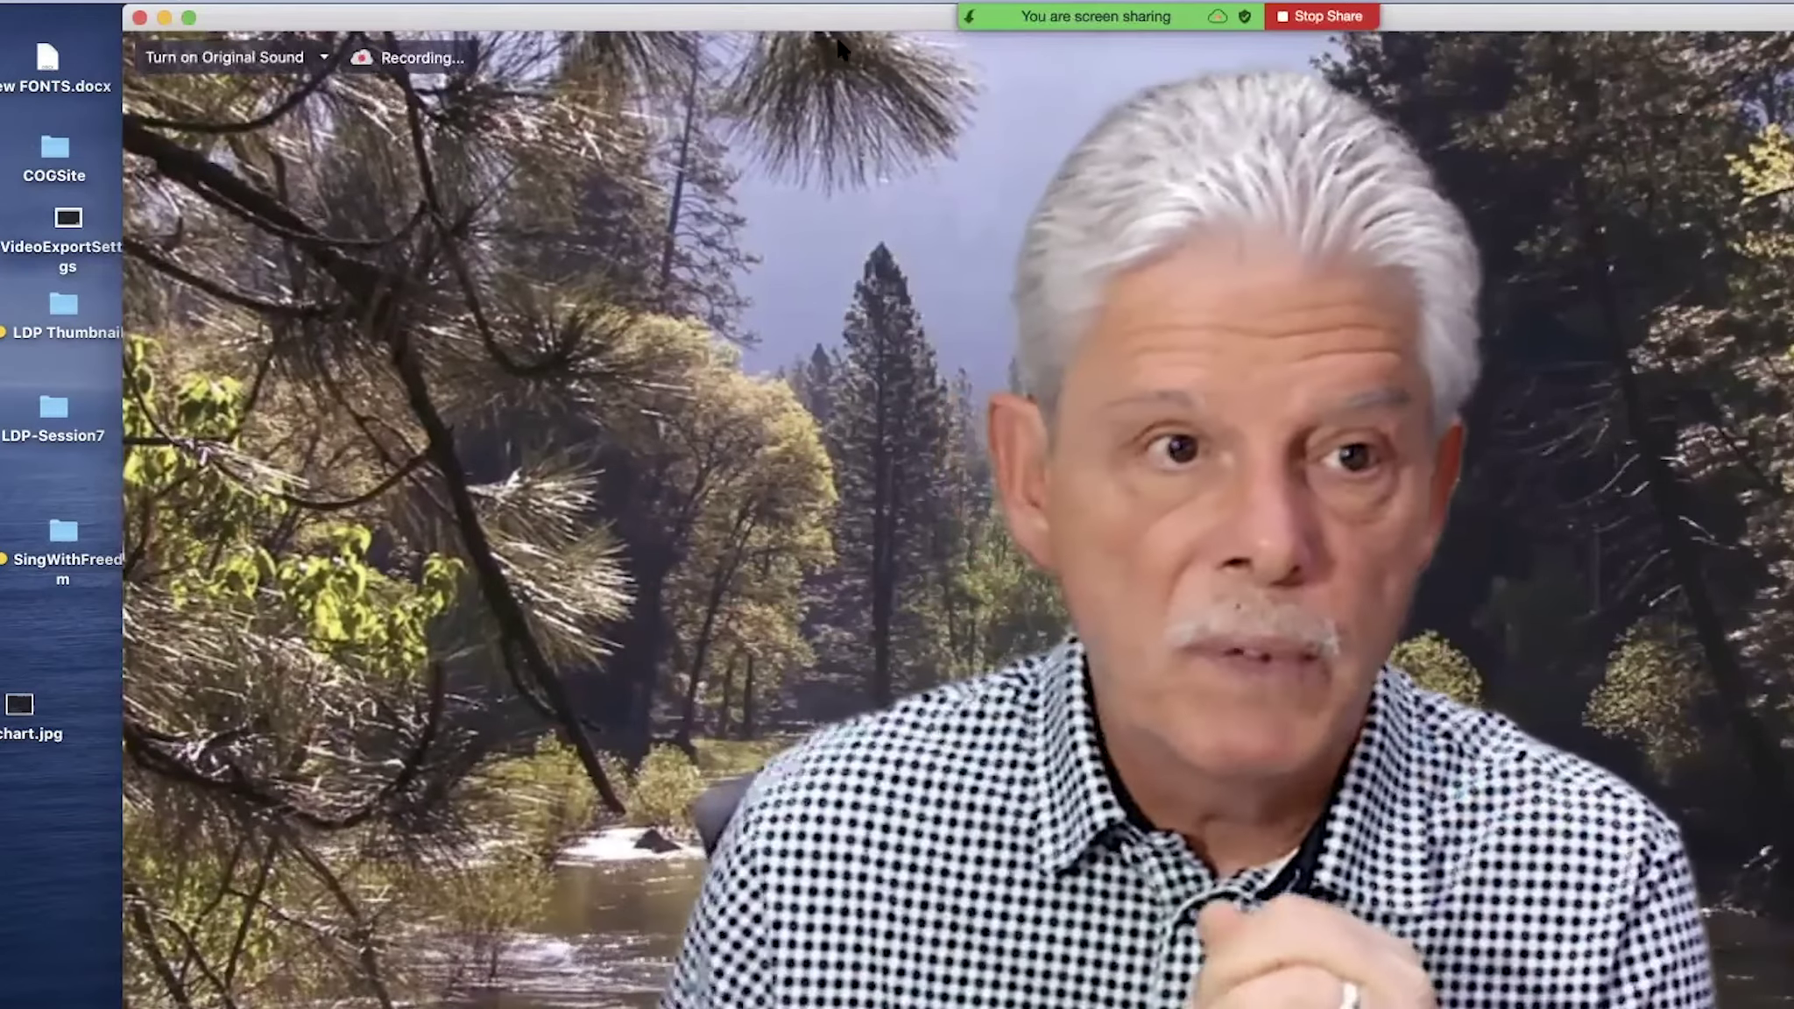
left_click(331, 60)
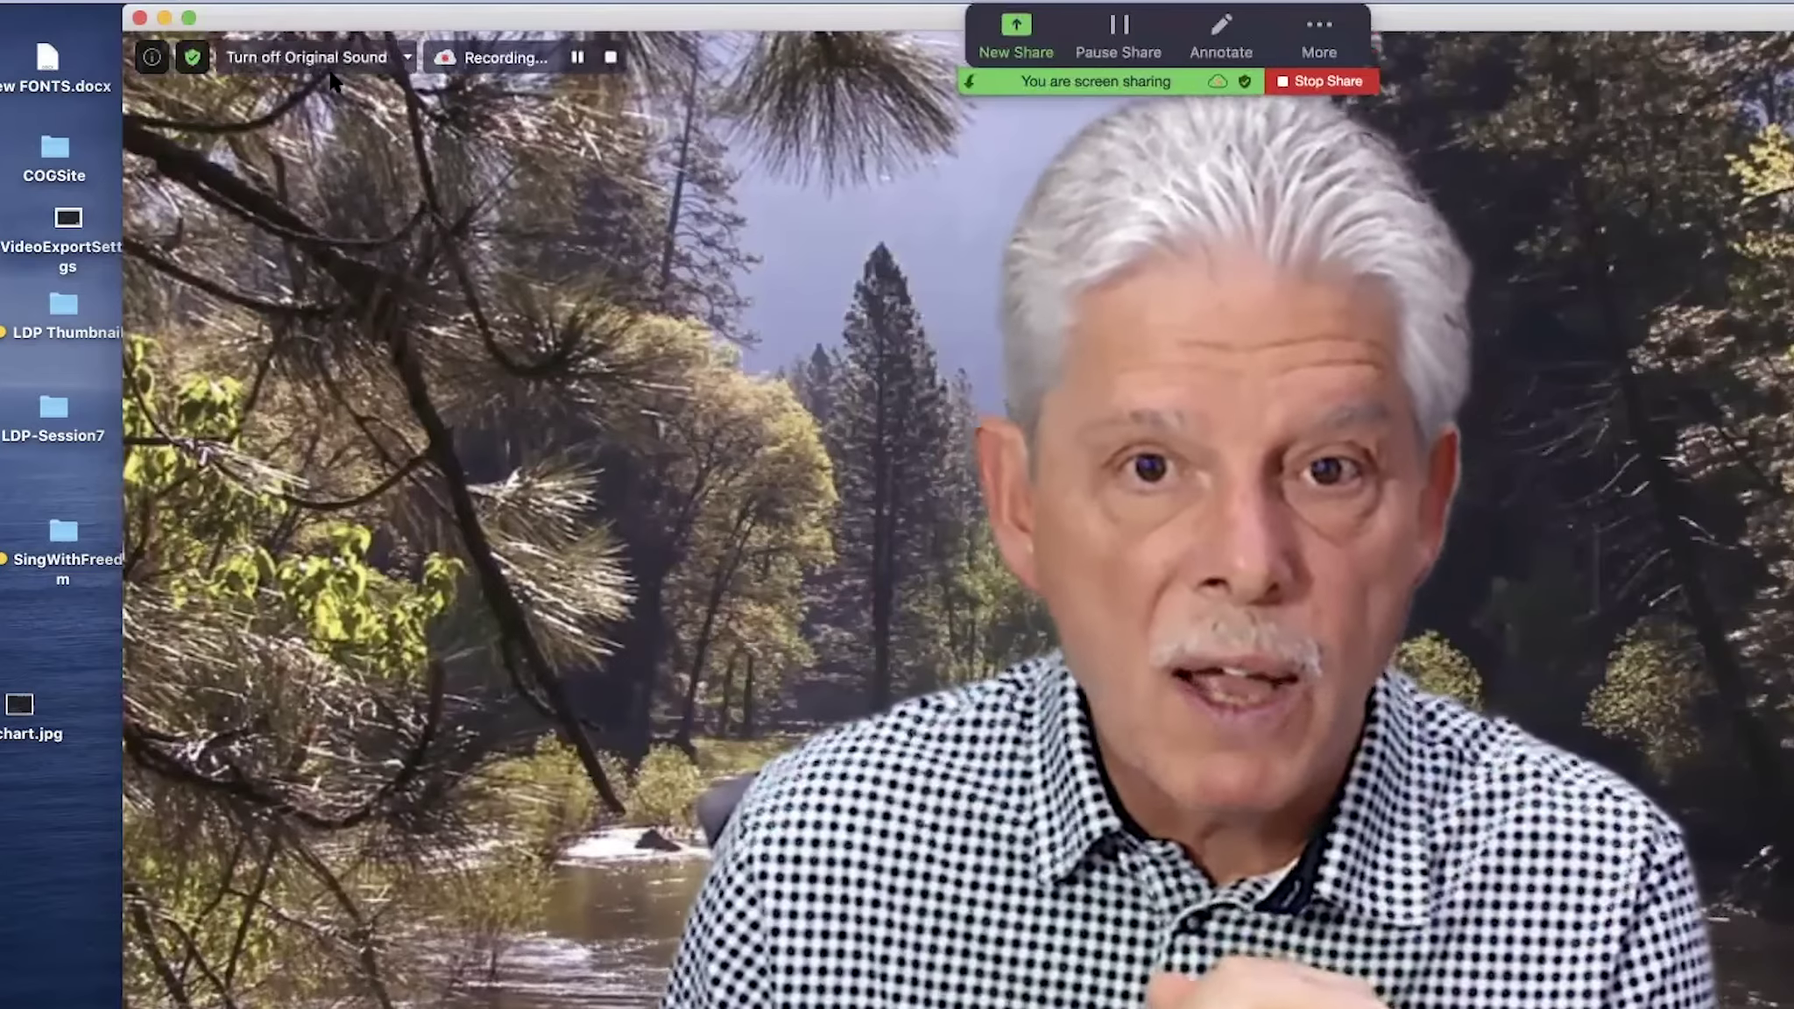